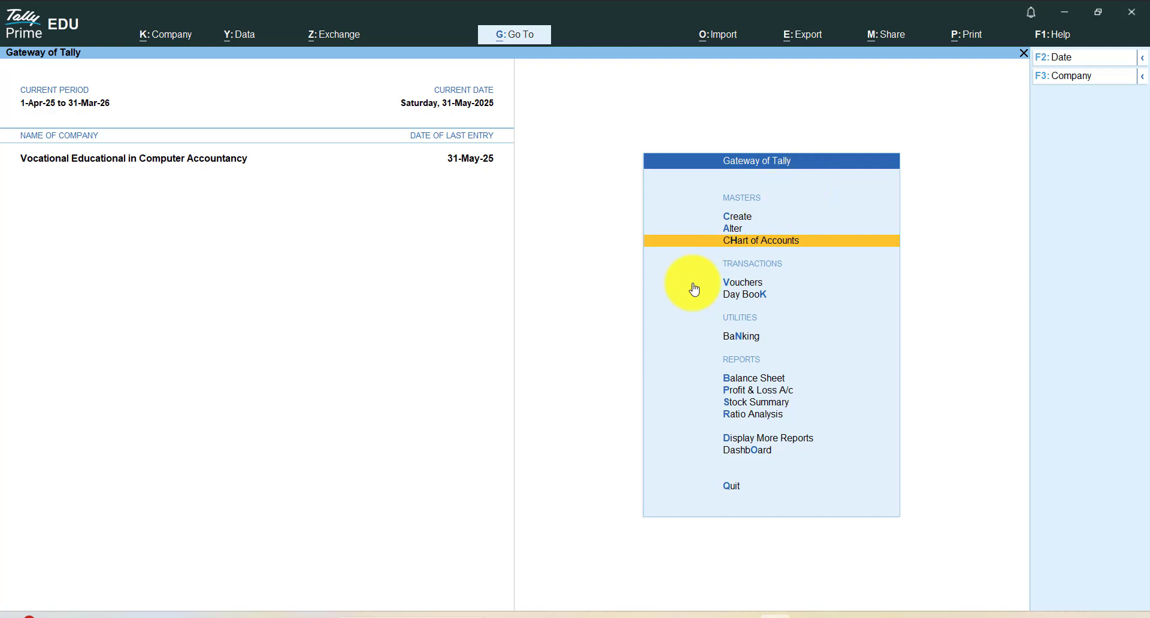
Step: Open voucher entry and start a new Purchase voucher
{"action": "key", "text": "ctrl"}
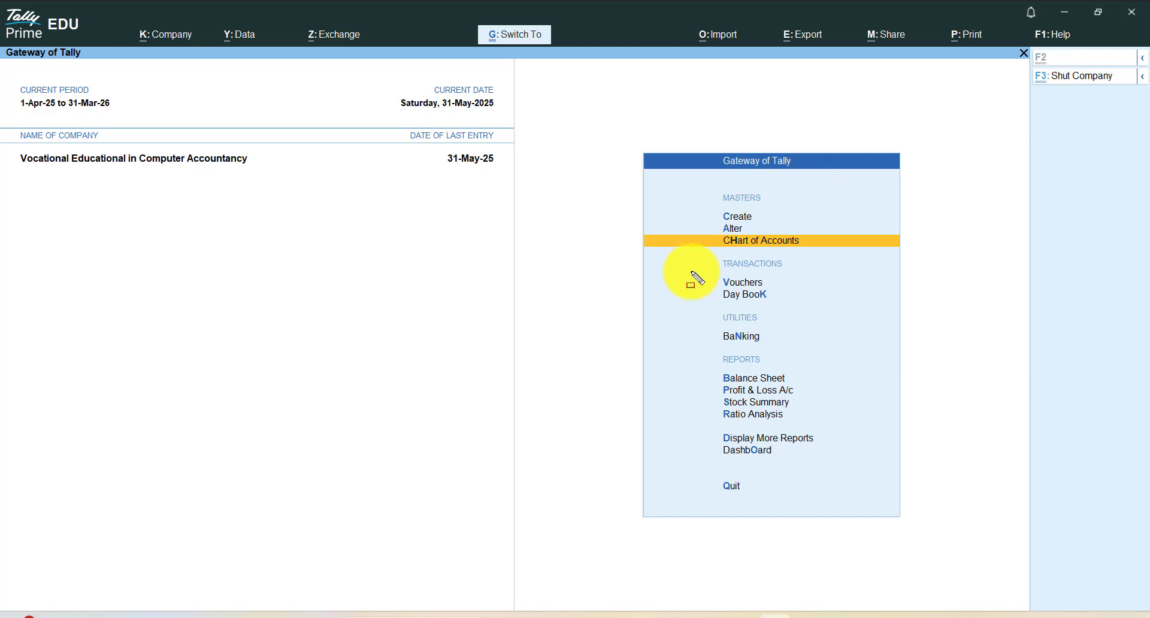
{"action": "mouse_move", "coordinate": [699, 256]}
{"action": "left_mouse_down"}
{"action": "mouse_move", "coordinate": [838, 289]}
{"action": "mouse_move", "coordinate": [827, 292]}
{"action": "left_mouse_up"}
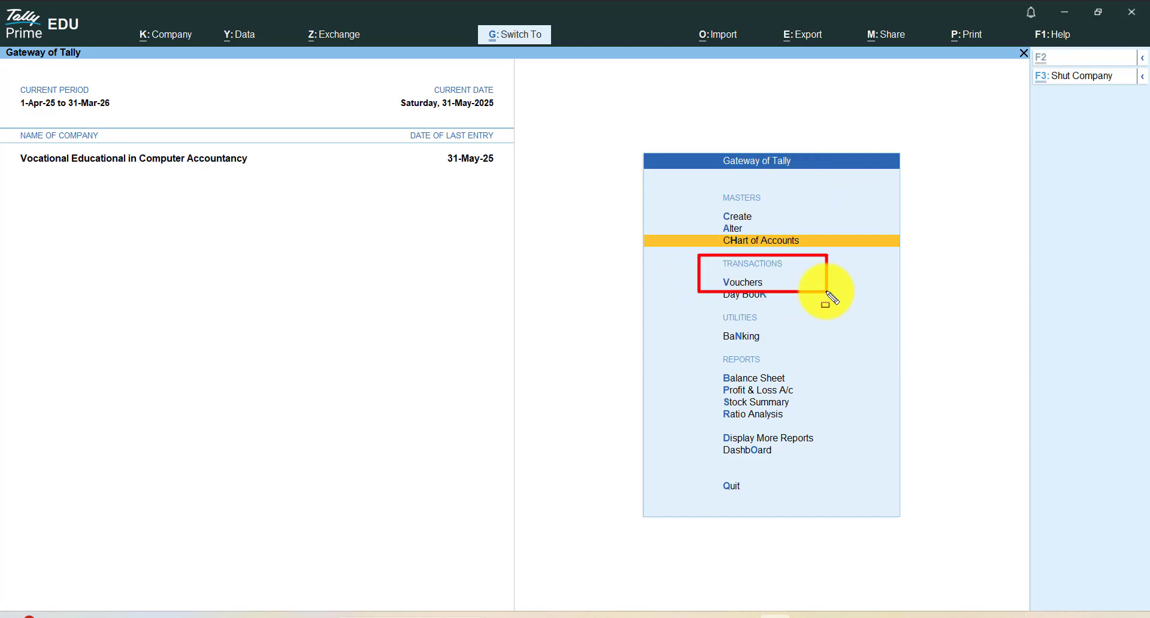
{"action": "key", "text": "Down"}
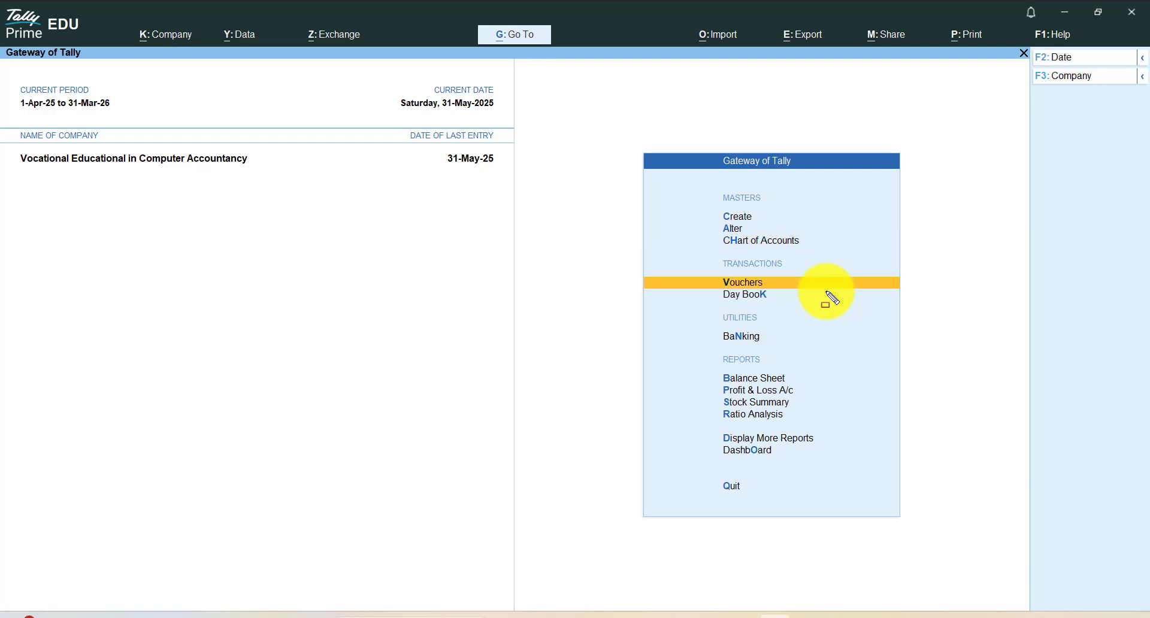
{"action": "key", "text": "Down"}
{"action": "key", "text": "Up"}
{"action": "key", "text": "Return"}
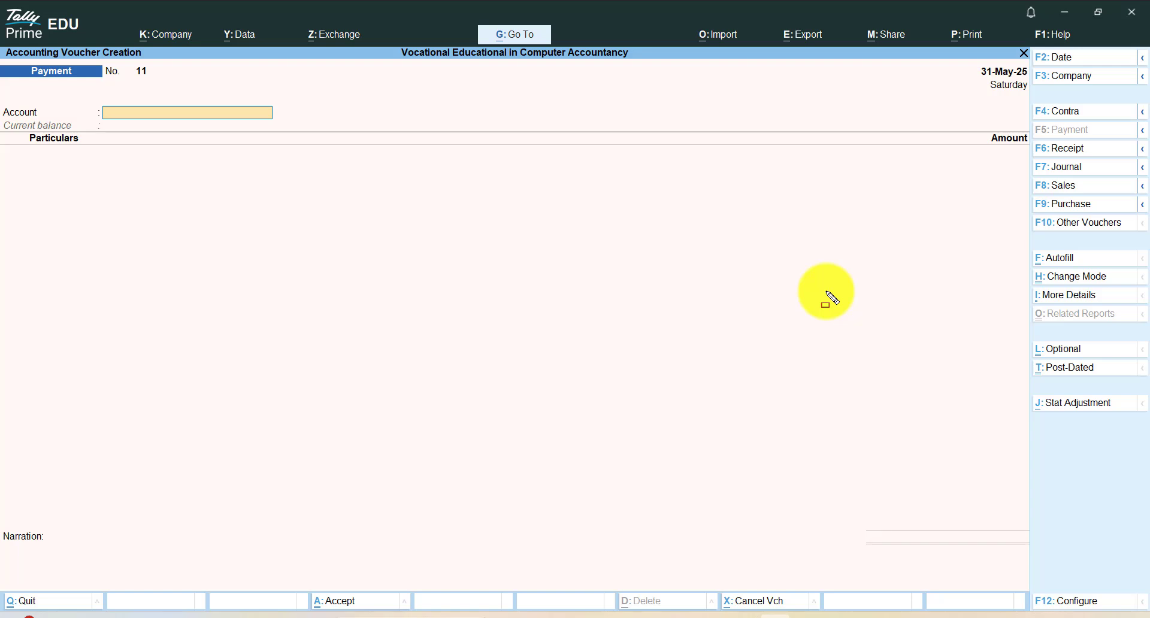
{"action": "left_click", "coordinate": [1071, 207]}
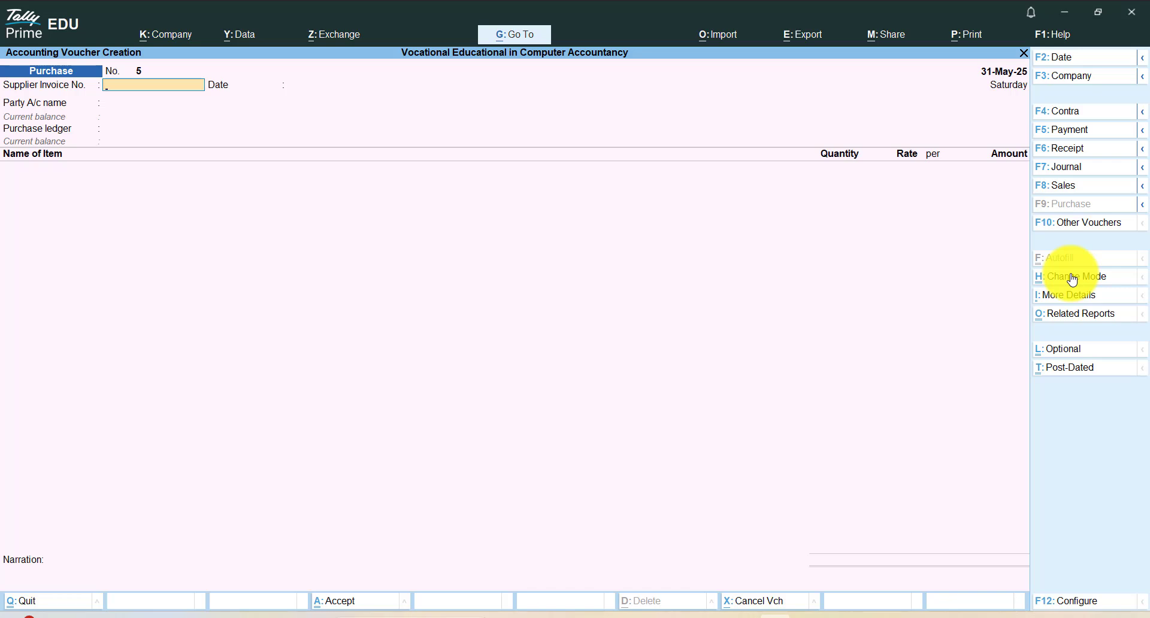
Step: Review the available voucher modes and set the purchase voucher to Item Invoice mode
{"action": "key", "text": "ctrl"}
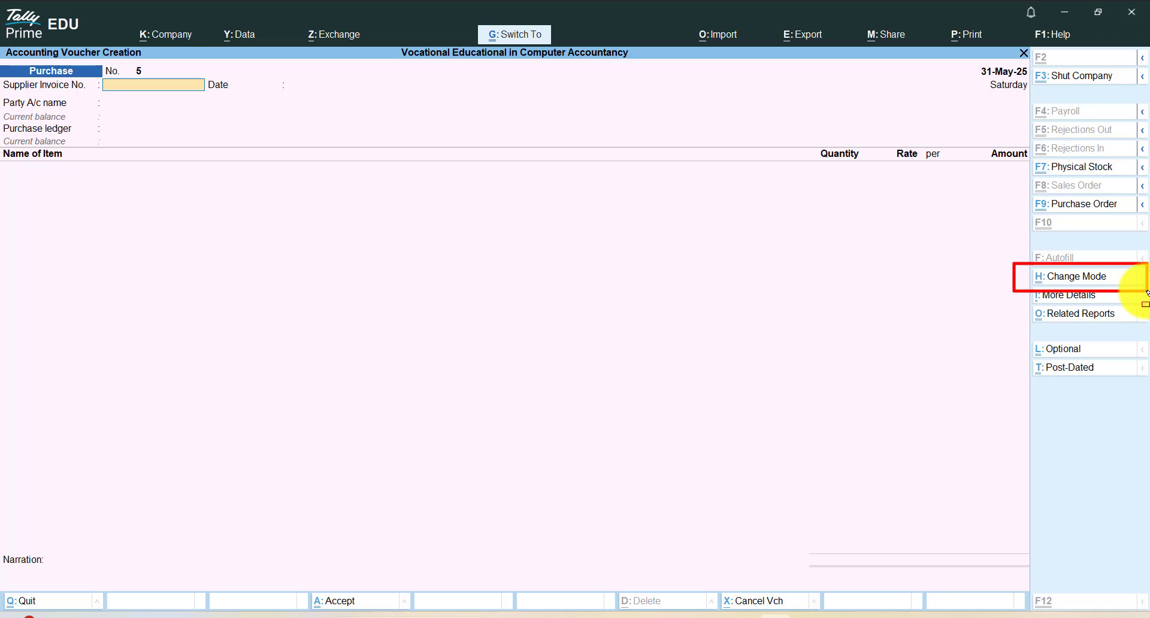
{"action": "left_click", "coordinate": [1072, 280]}
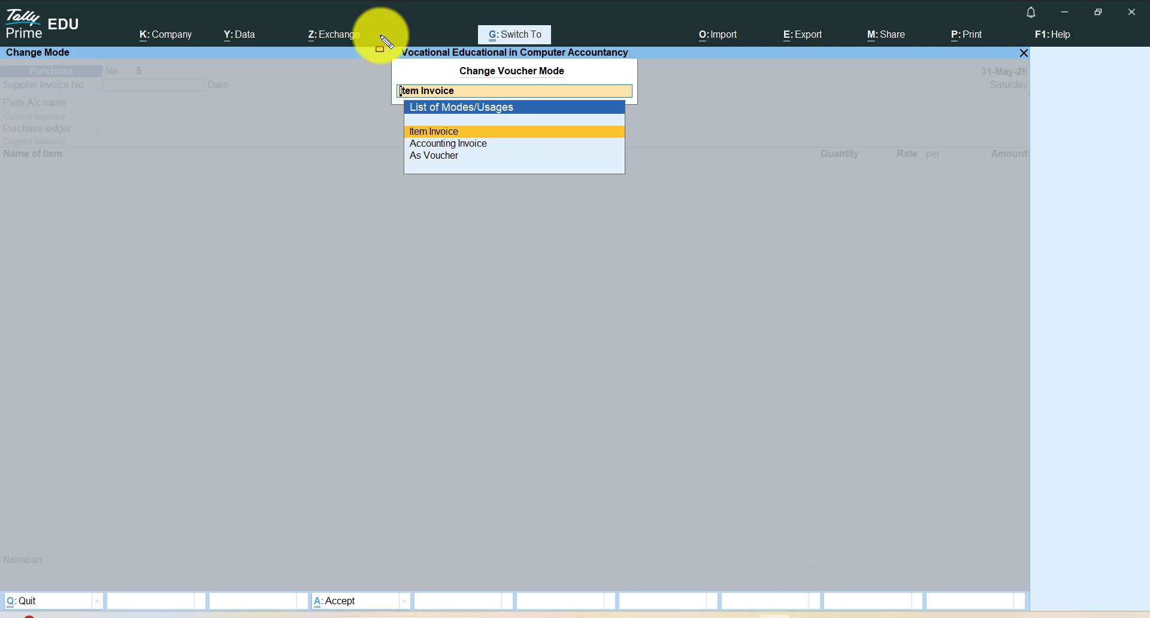
{"action": "mouse_move", "coordinate": [380, 35]}
{"action": "left_mouse_down"}
{"action": "mouse_move", "coordinate": [663, 174]}
{"action": "mouse_move", "coordinate": [652, 181]}
{"action": "left_mouse_up"}
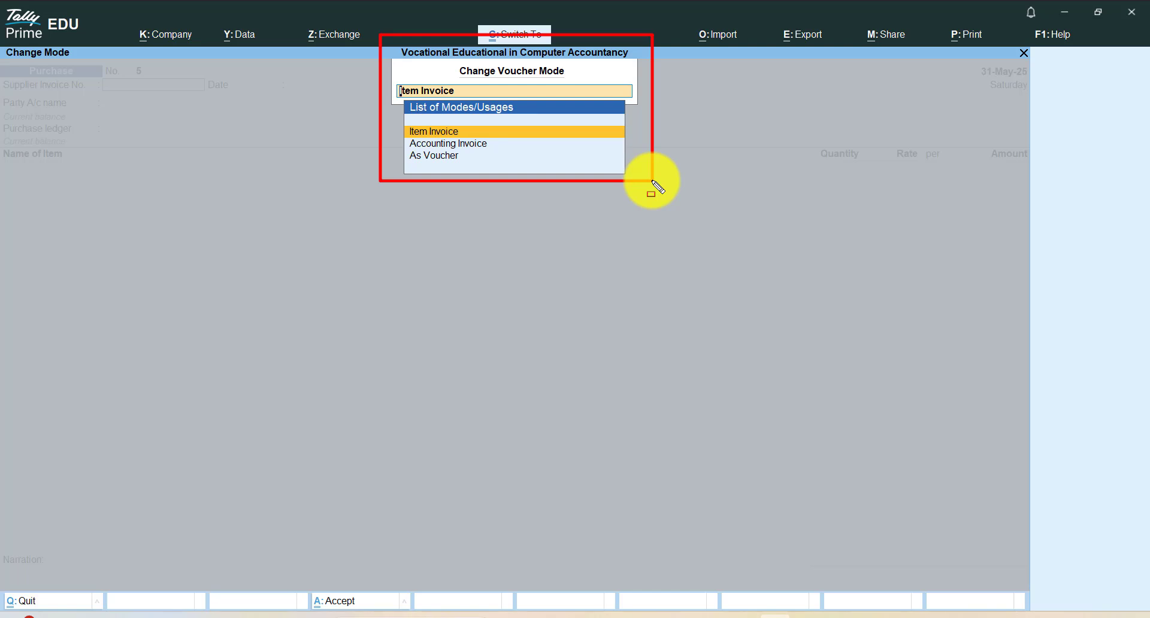
{"action": "key", "text": "Down"}
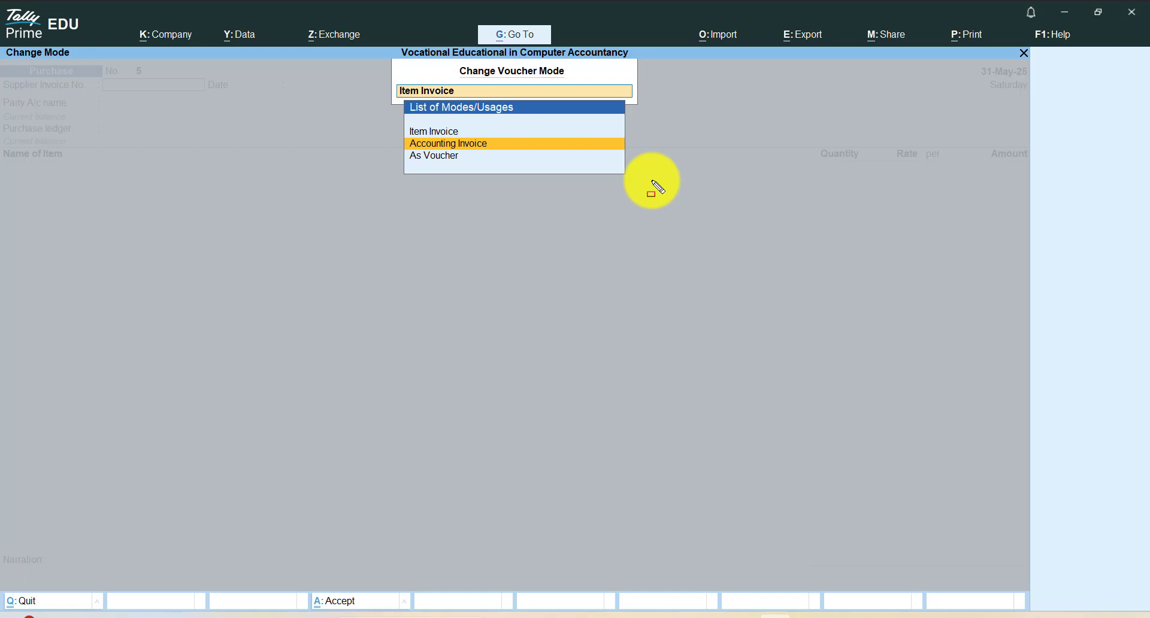
{"action": "key", "text": "Down"}
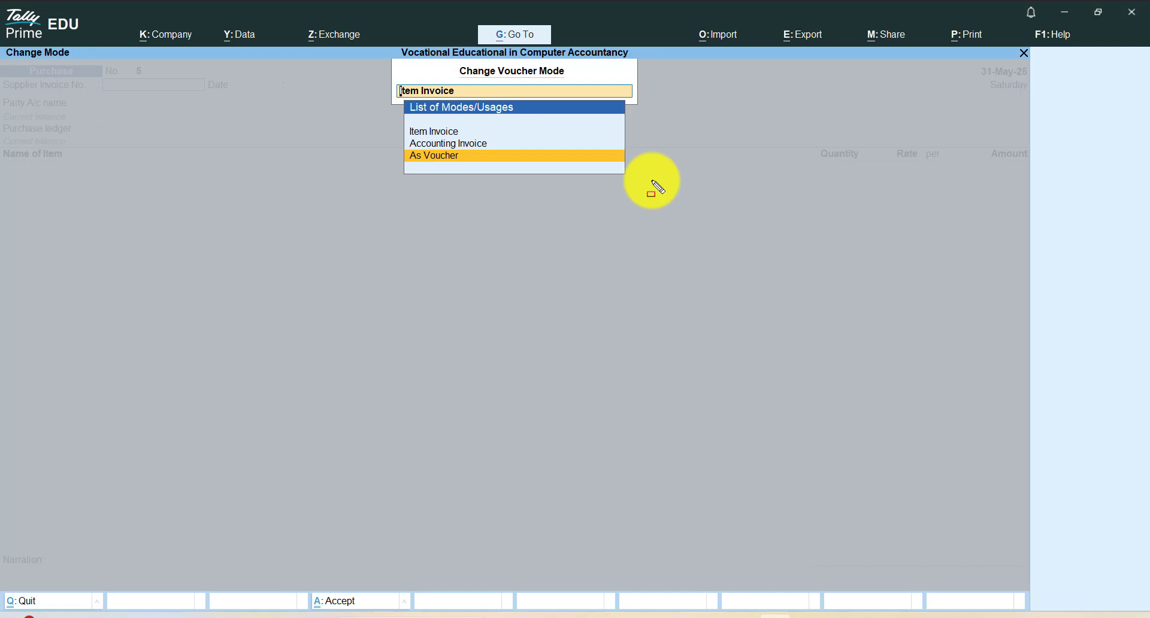
{"action": "key", "text": "Up"}
{"action": "key", "text": "Up"}
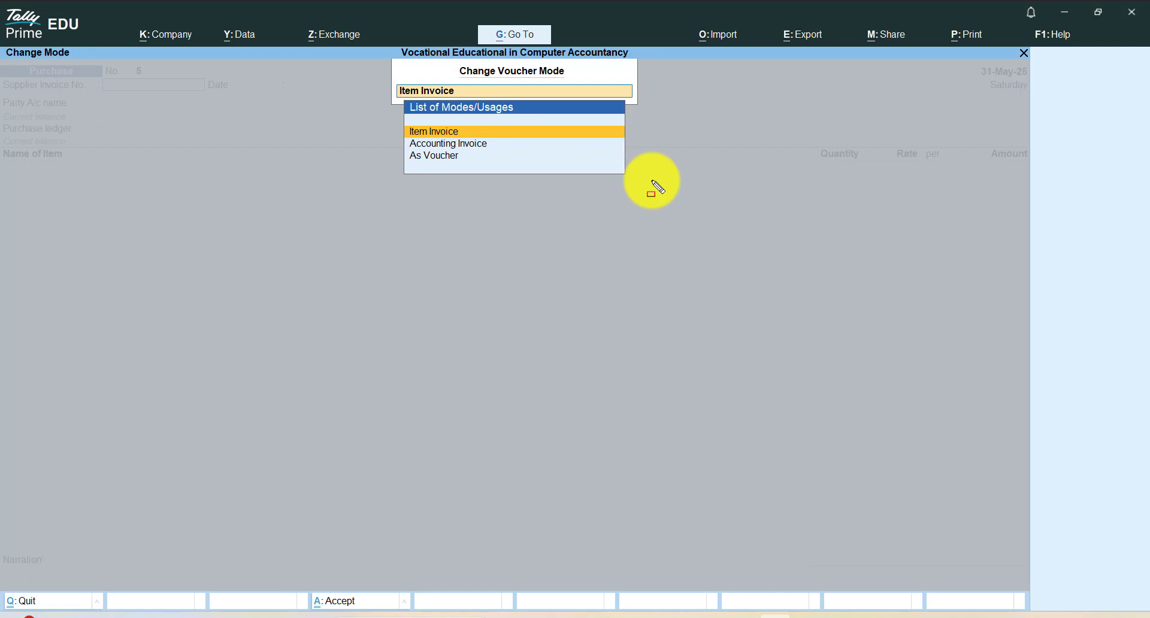
{"action": "key", "text": "Return"}
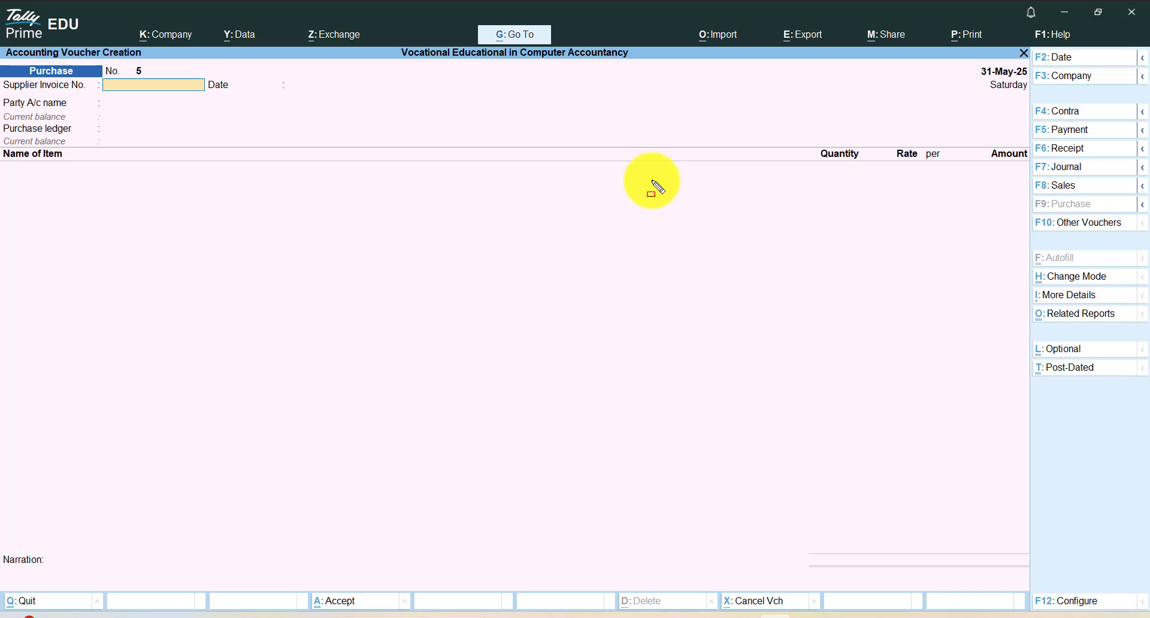
Step: Enter supplier invoice number 456 with the supplier invoice date 1-Sep-25
{"action": "type", "text": "0"}
{"action": "key", "text": "BackSpace"}
{"action": "type", "text": "456"}
{"action": "key", "text": "Return"}
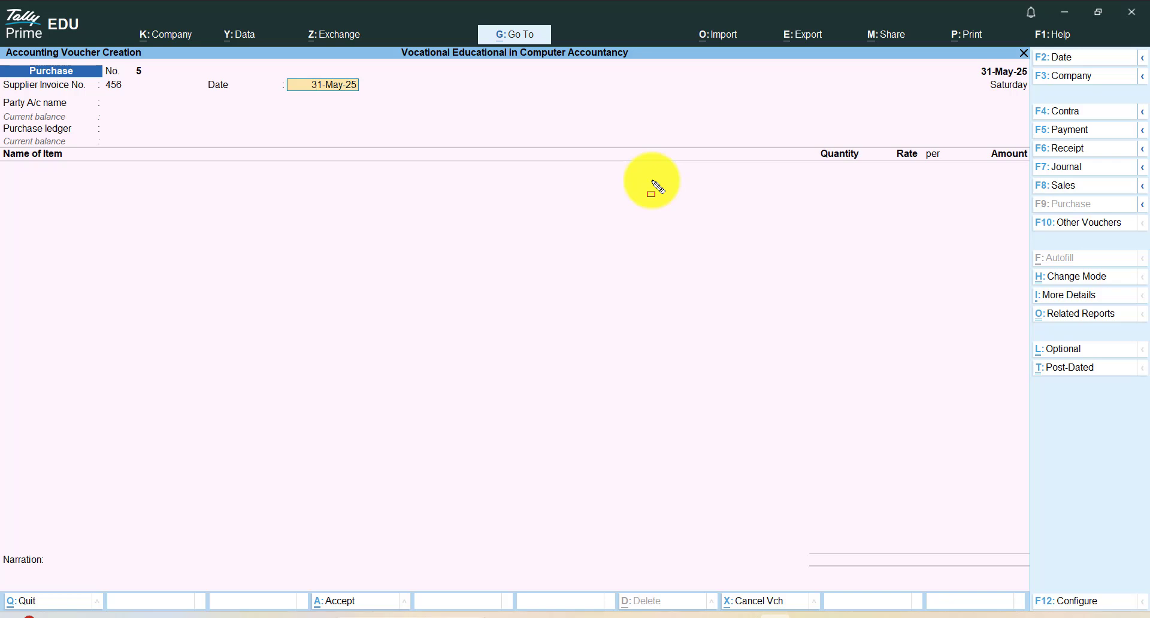
{"action": "type", "text": "1"}
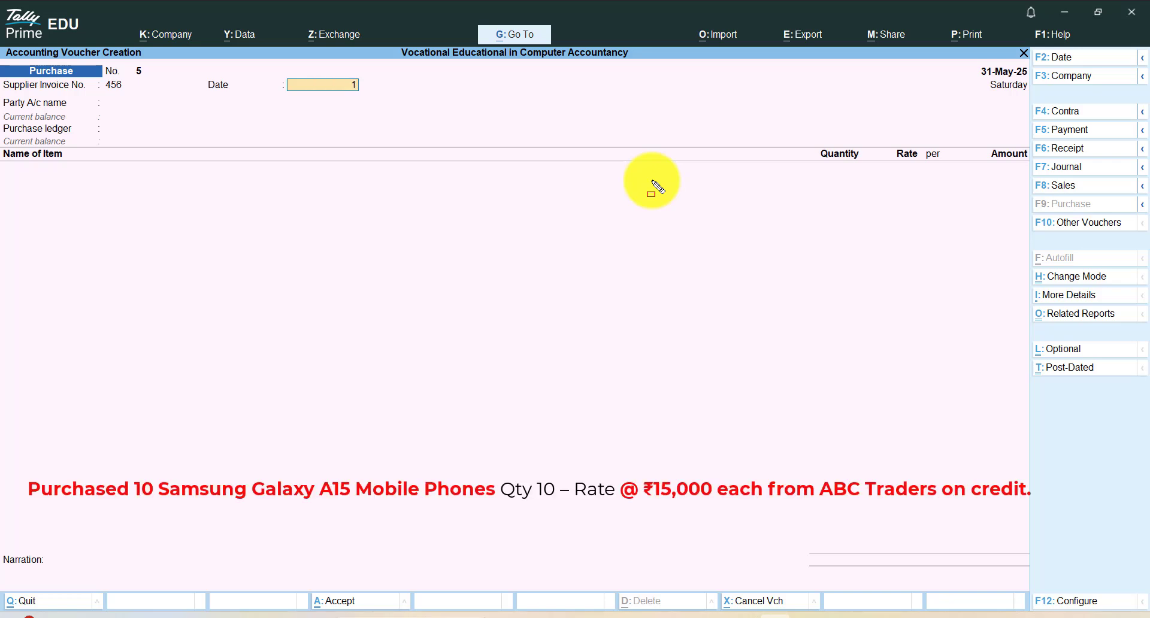
{"action": "type", "text": "*"}
{"action": "key", "text": "BackSpace"}
{"action": "type", "text": "-9"}
{"action": "key", "text": "Return"}
{"action": "key", "text": "BackSpace"}
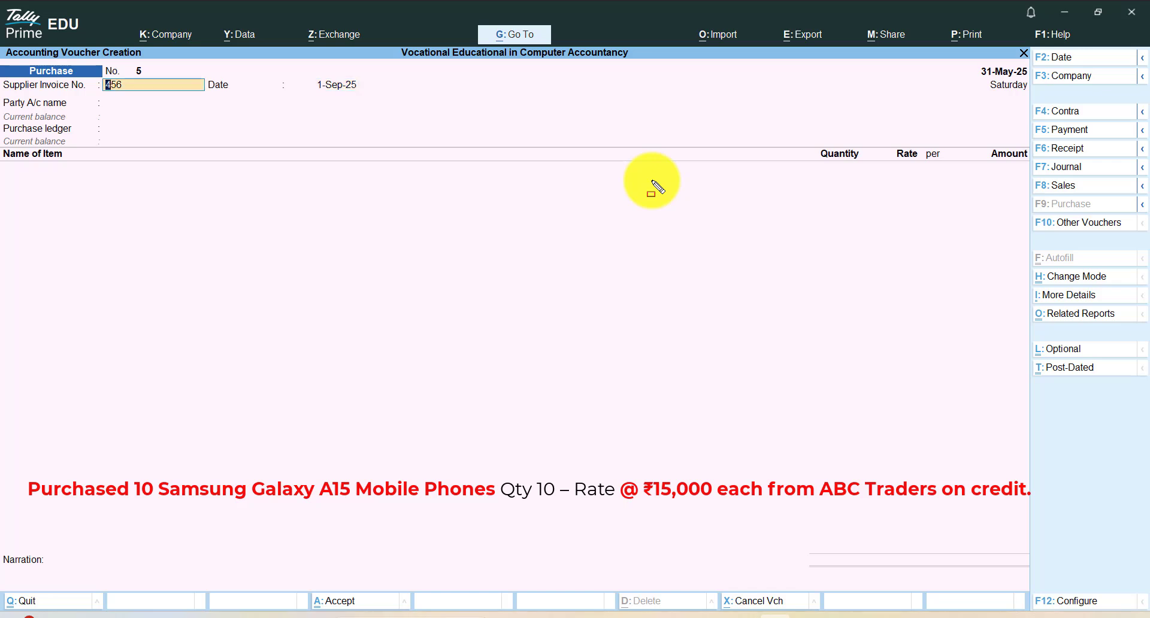
Step: Change the voucher date to 1-Sep-25 and proceed past the supplier invoice details to the party account
{"action": "left_click", "coordinate": [1060, 60]}
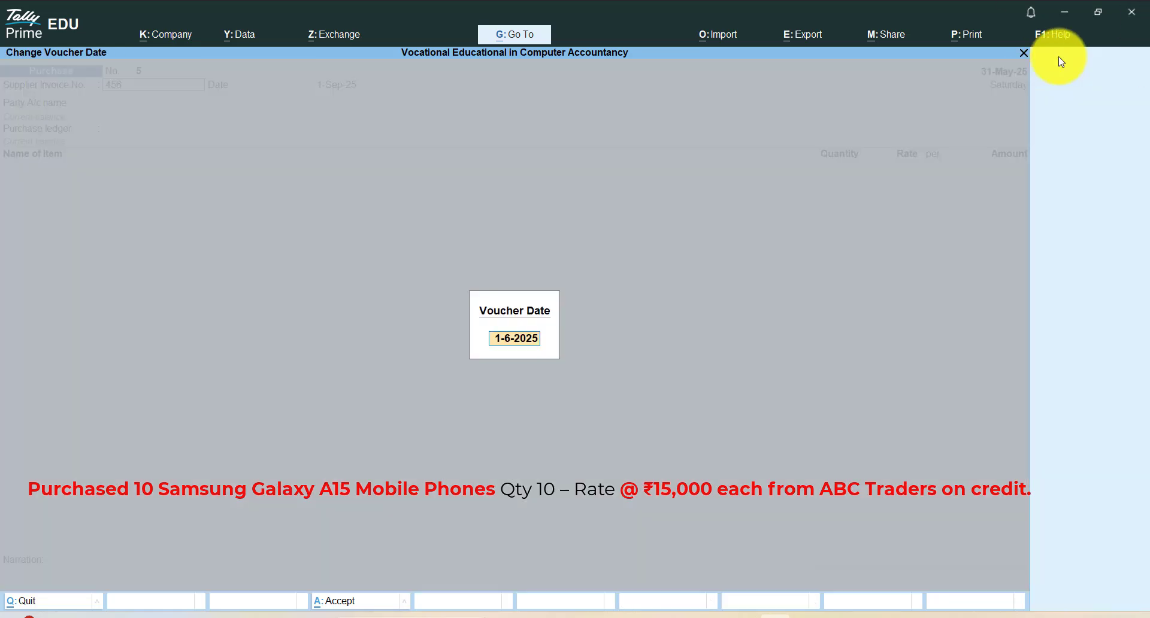
{"action": "type", "text": "1-9"}
{"action": "key", "text": "Return"}
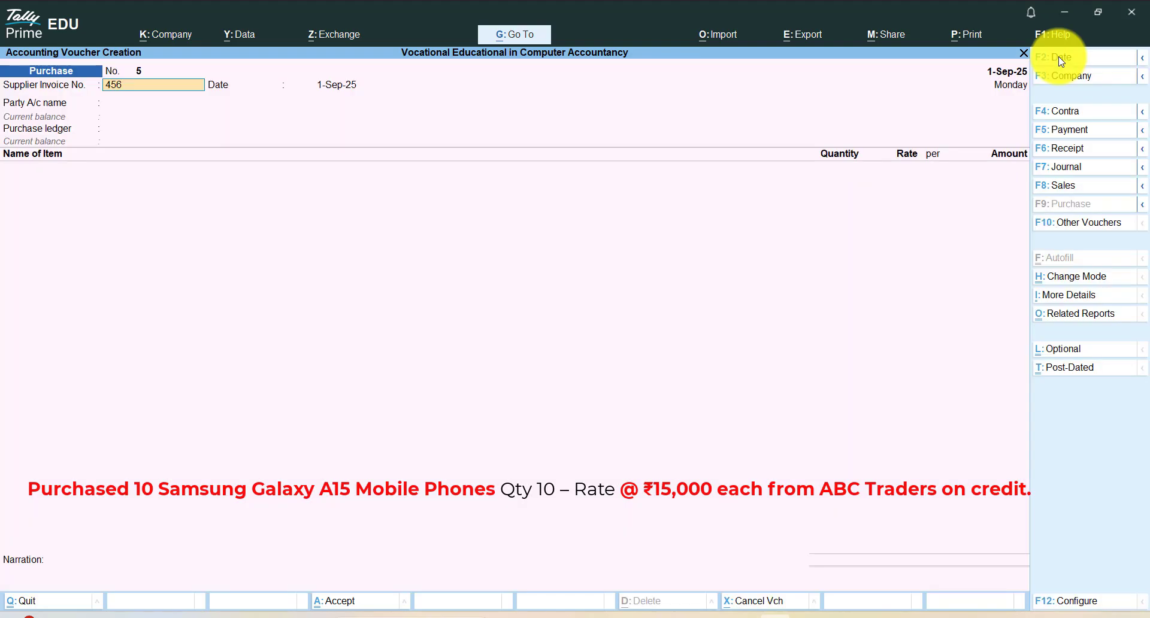
{"action": "key", "text": "Return"}
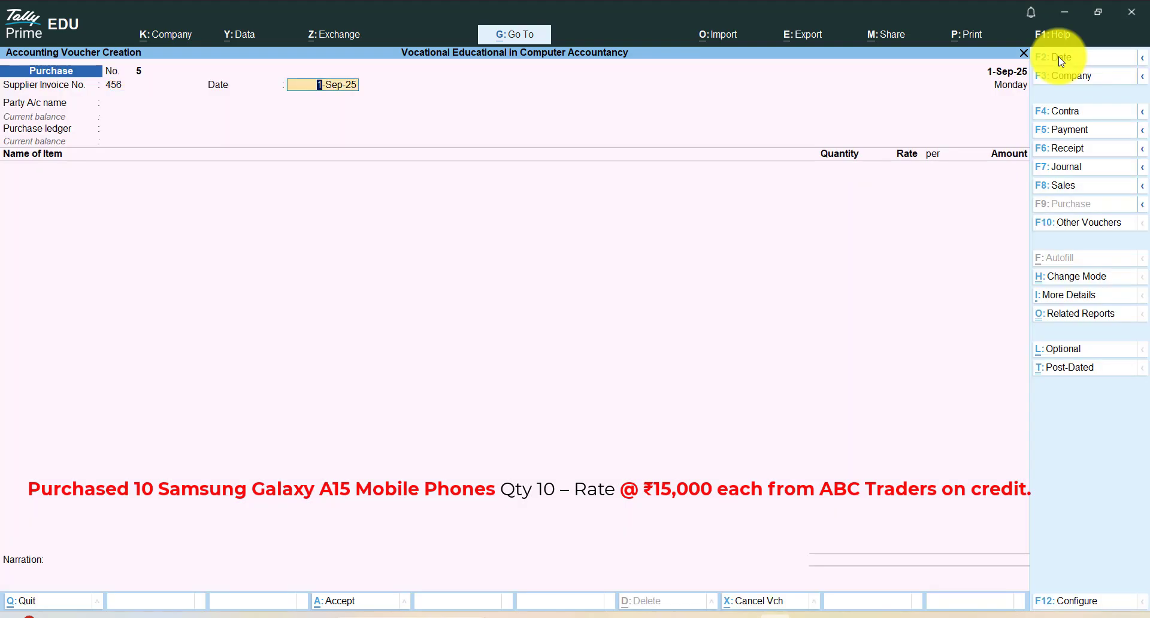
{"action": "key", "text": "Return"}
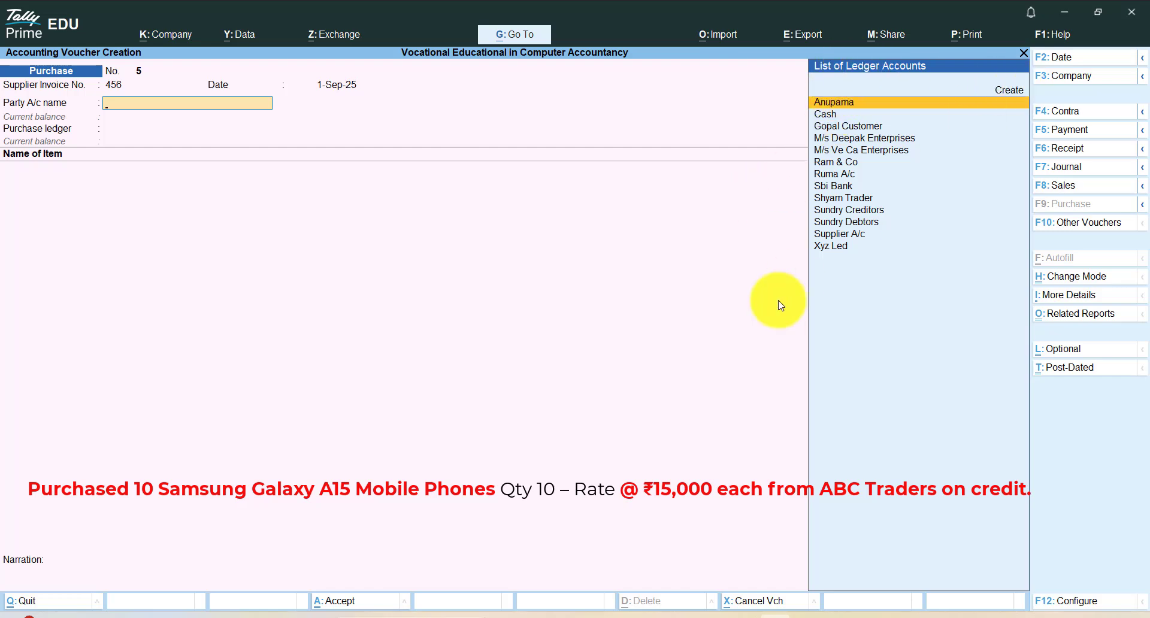
Step: Create a ledger named ABC Trader under Sundry Creditors as the voucher's party account and save it
{"action": "key", "text": "ctrl"}
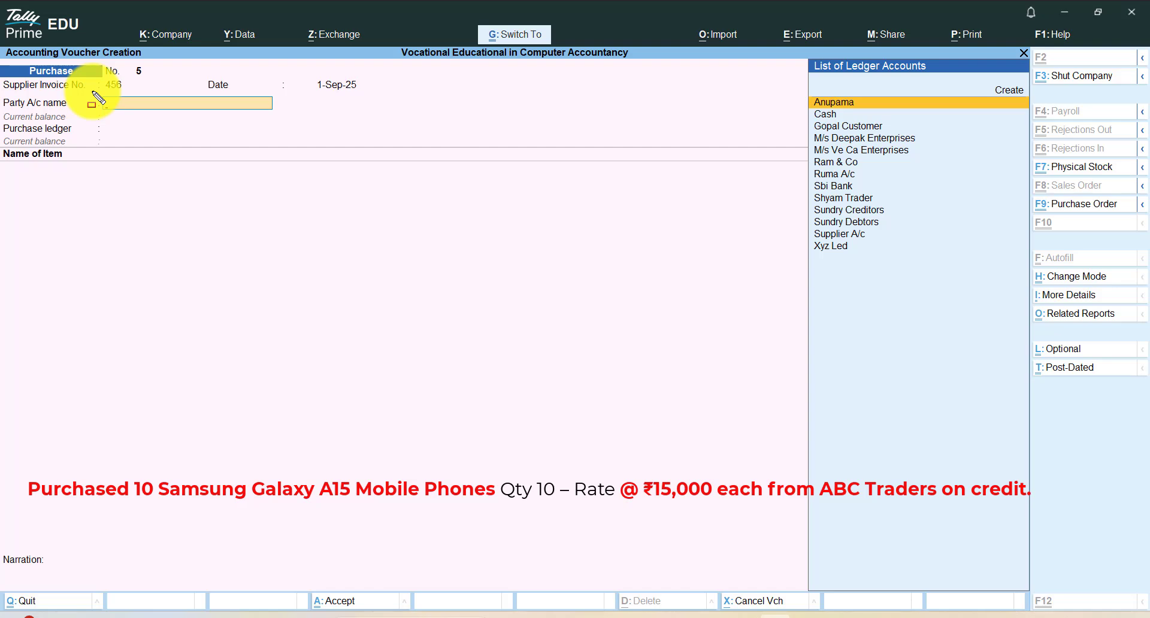
{"action": "mouse_move", "coordinate": [92, 93]}
{"action": "left_mouse_down"}
{"action": "mouse_move", "coordinate": [201, 118]}
{"action": "mouse_move", "coordinate": [319, 118]}
{"action": "left_mouse_up"}
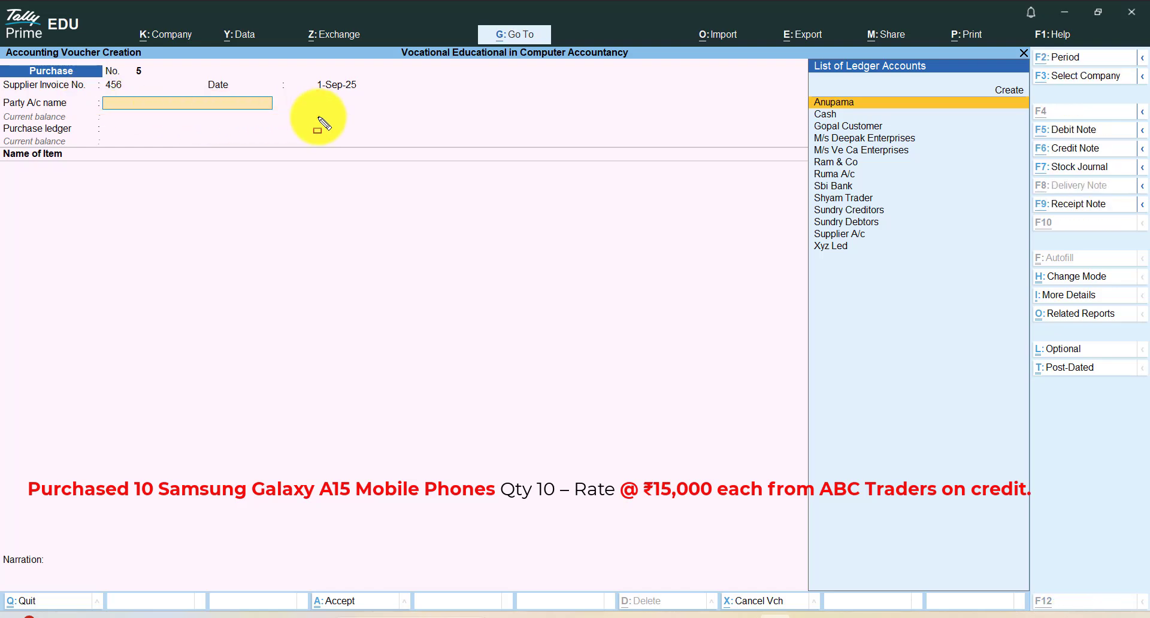
{"action": "key", "text": "alt+c"}
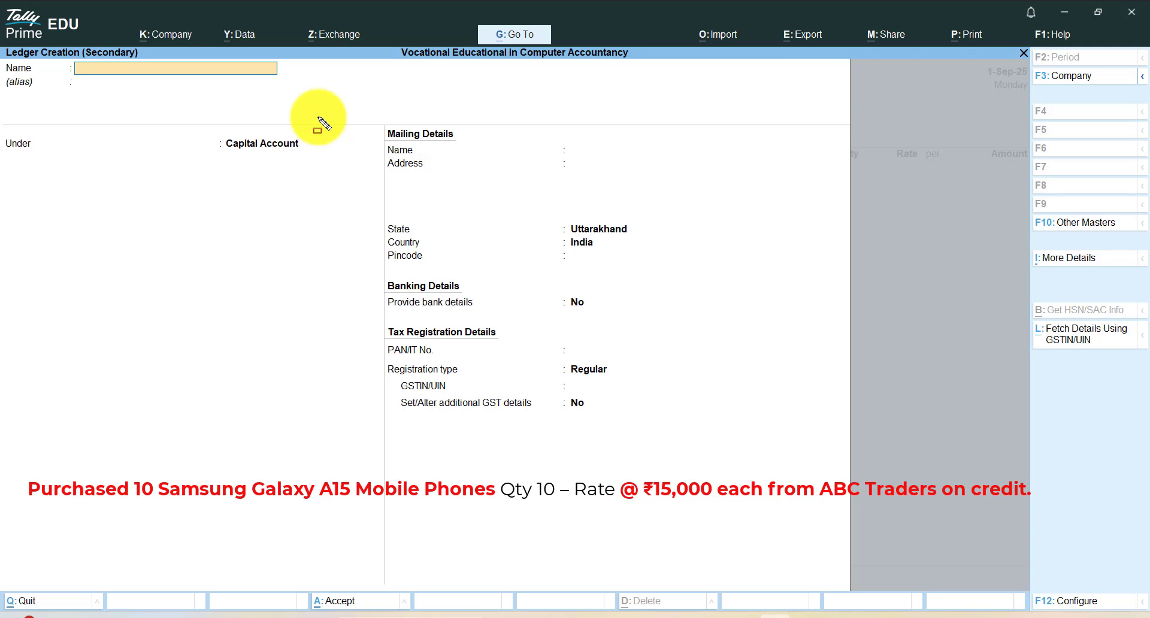
{"action": "type", "text": "ABC Trader"}
{"action": "key", "text": "Return"}
{"action": "key", "text": "Return"}
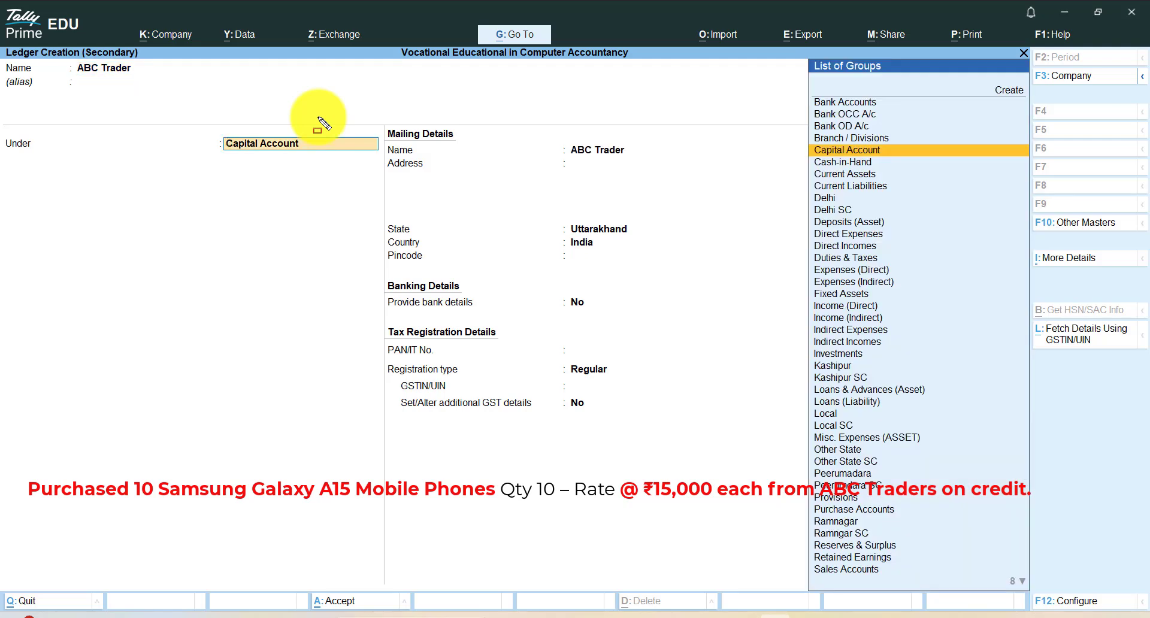
{"action": "type", "text": "Sun"}
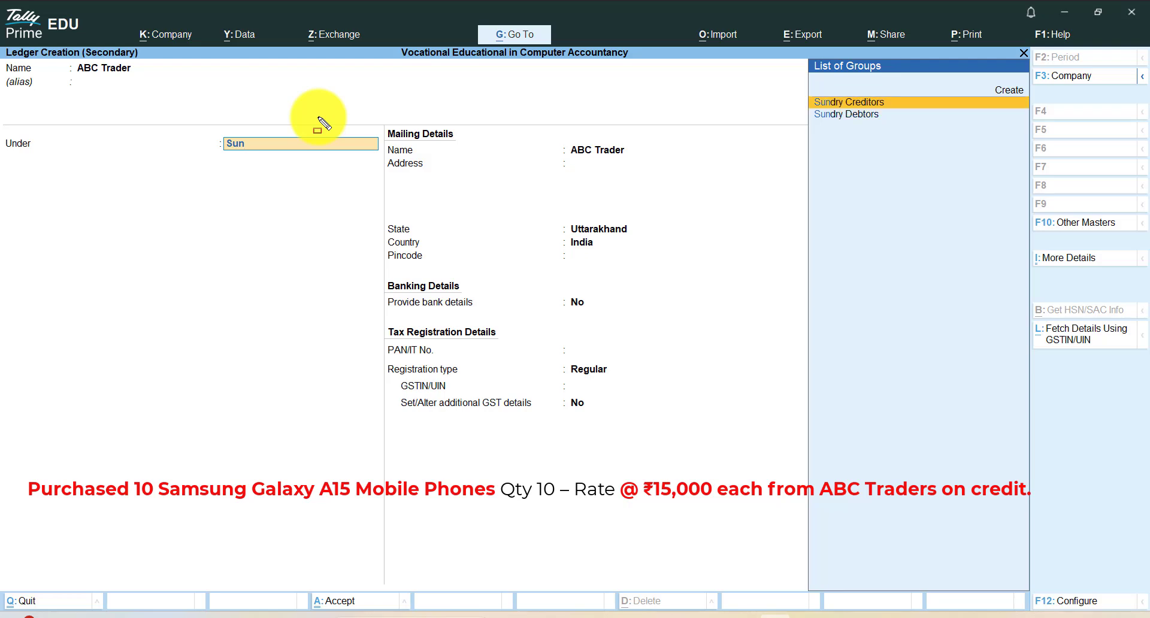
{"action": "key", "text": "Return"}
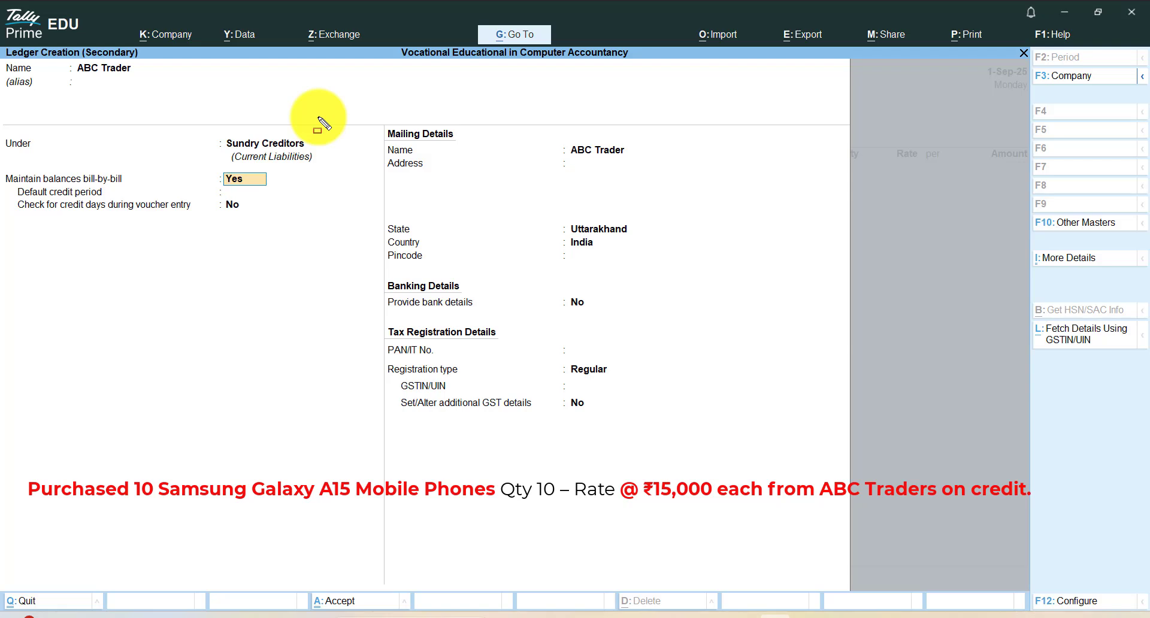
{"action": "key", "text": "ctrl"}
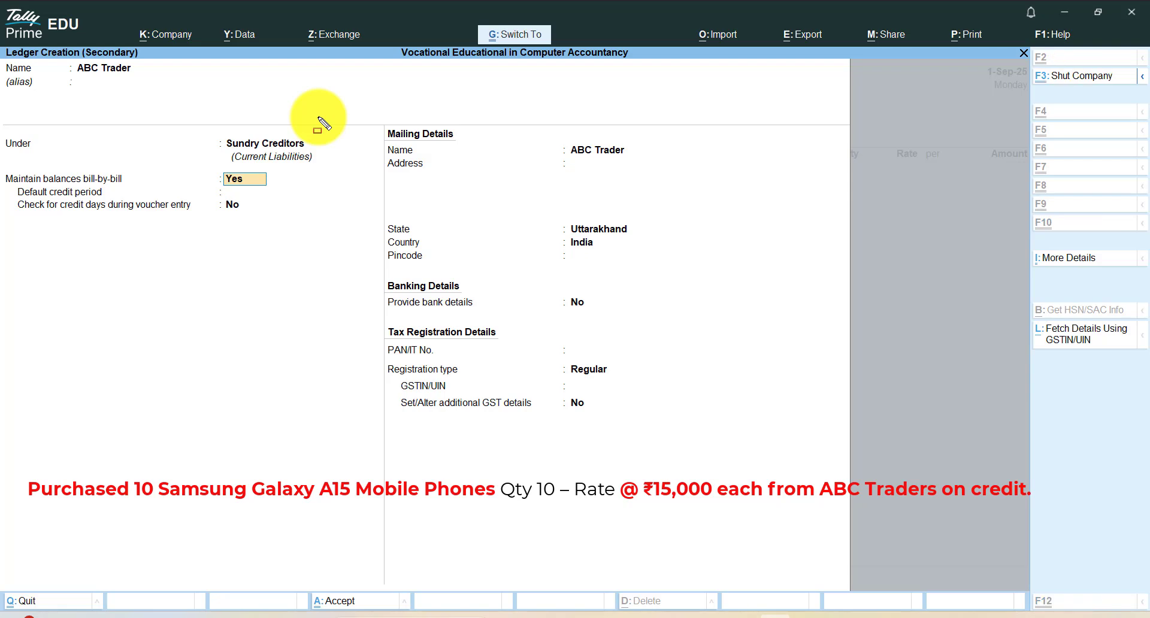
{"action": "key", "text": "ctrl+a"}
Step: Accept the default receipt and party details for ABC Trader and choose Purchase as the purchase ledger
{"action": "key", "text": "Return"}
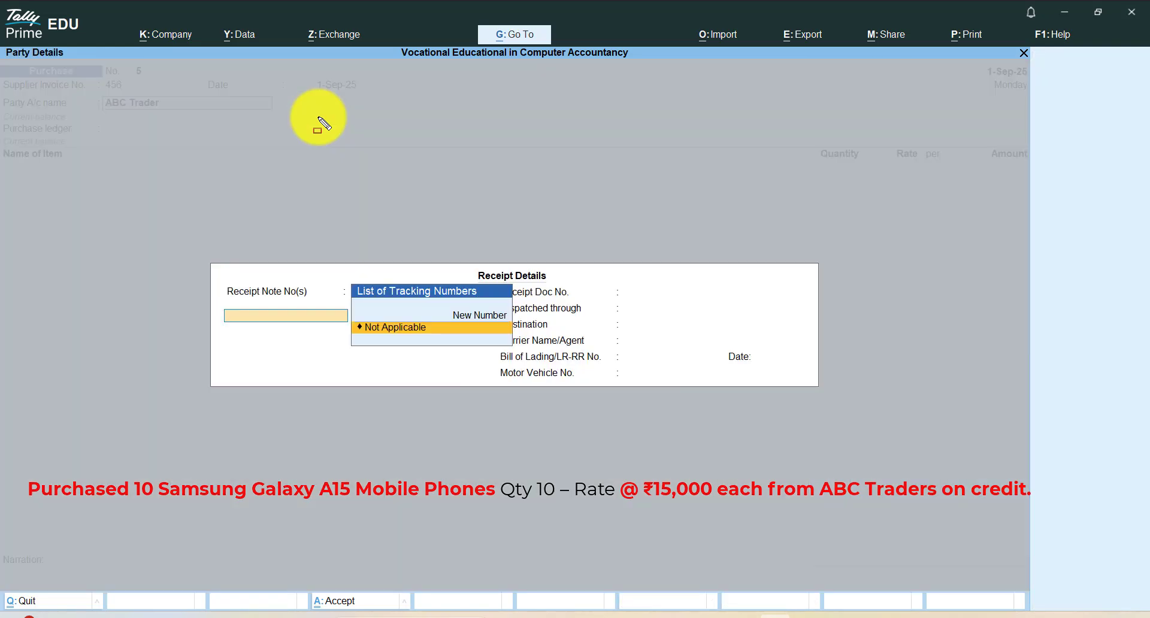
{"action": "key", "text": "ctrl+a"}
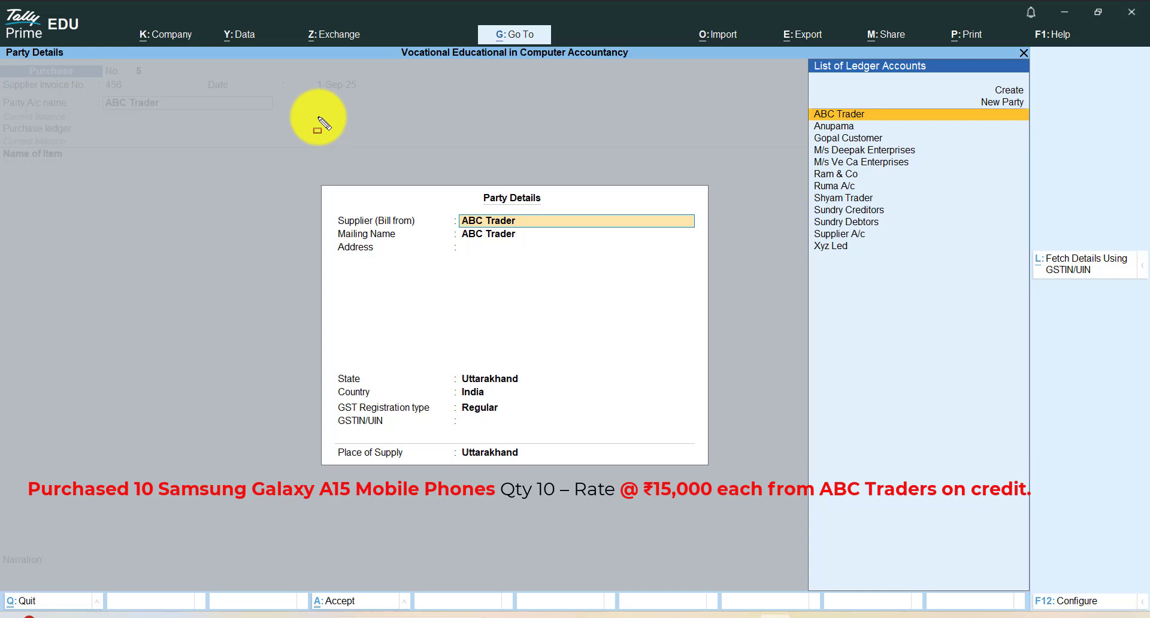
{"action": "key", "text": "ctrl"}
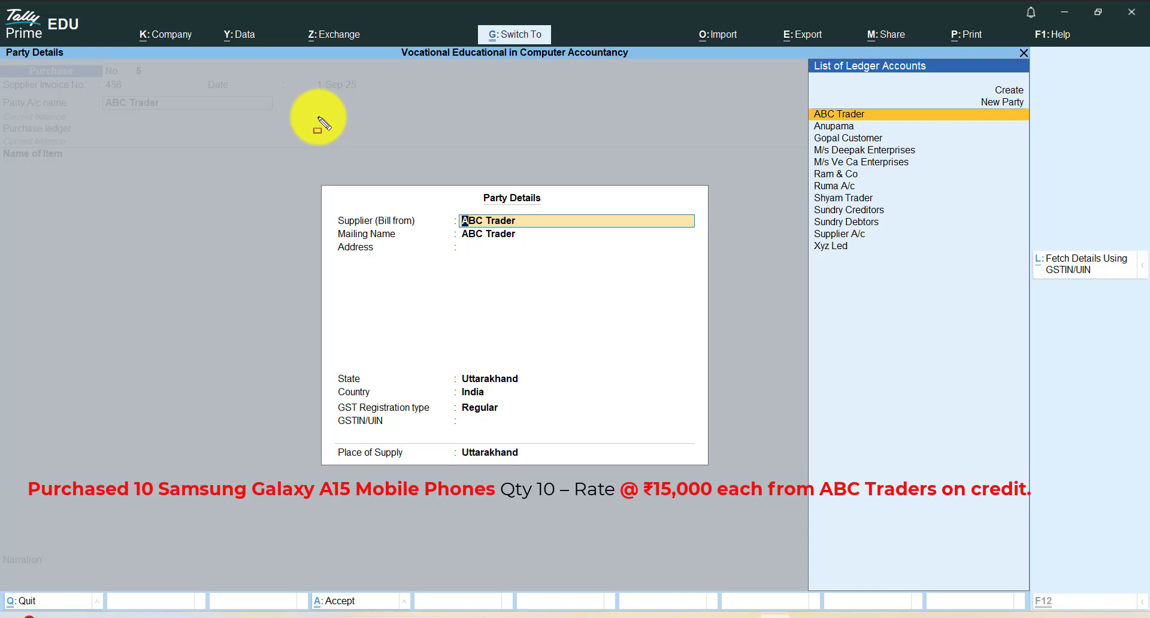
{"action": "key", "text": "ctrl+a"}
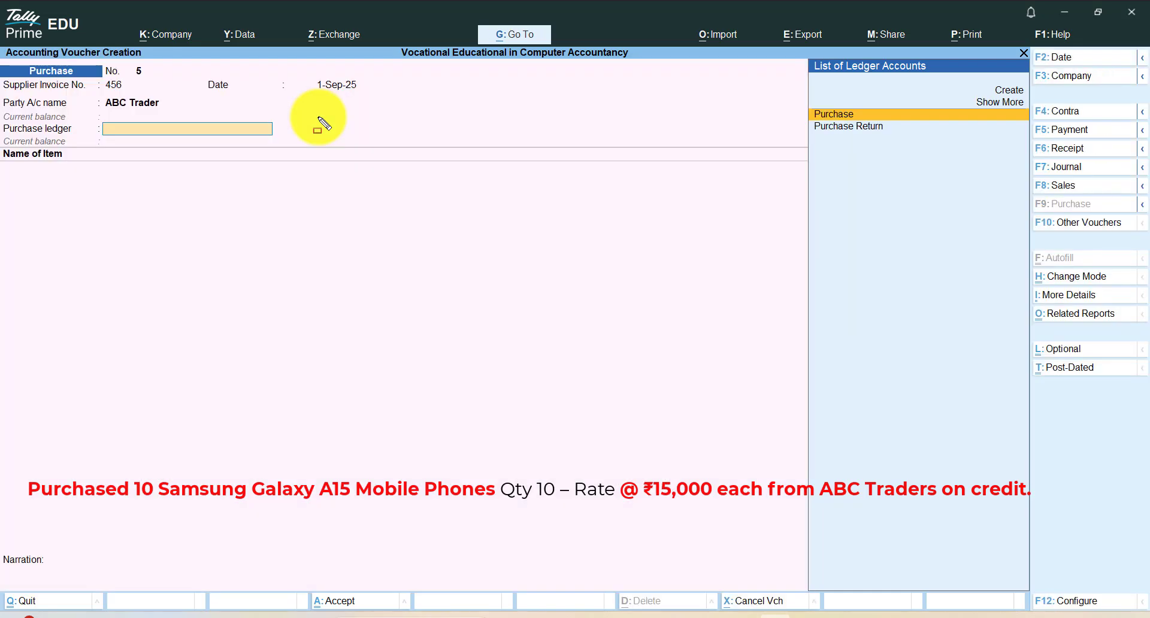
{"action": "key", "text": "Return"}
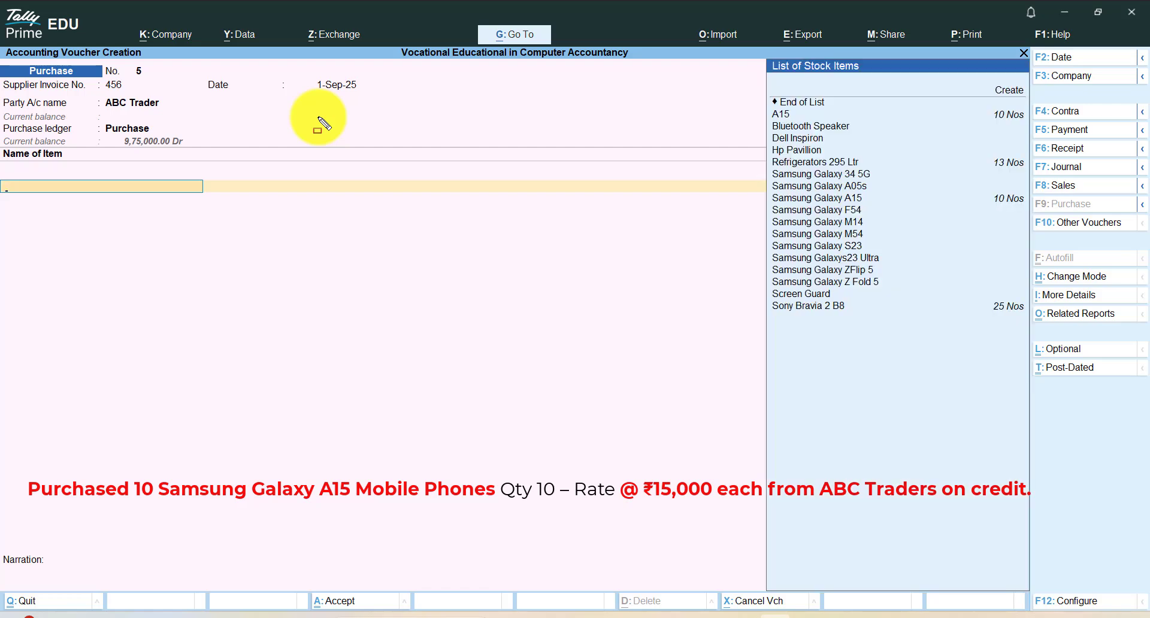
Step: Choose Samsung Galaxy A15 as the stock item and keep its tracking number and order number as Not Applicable
{"action": "type", "text": "Sa"}
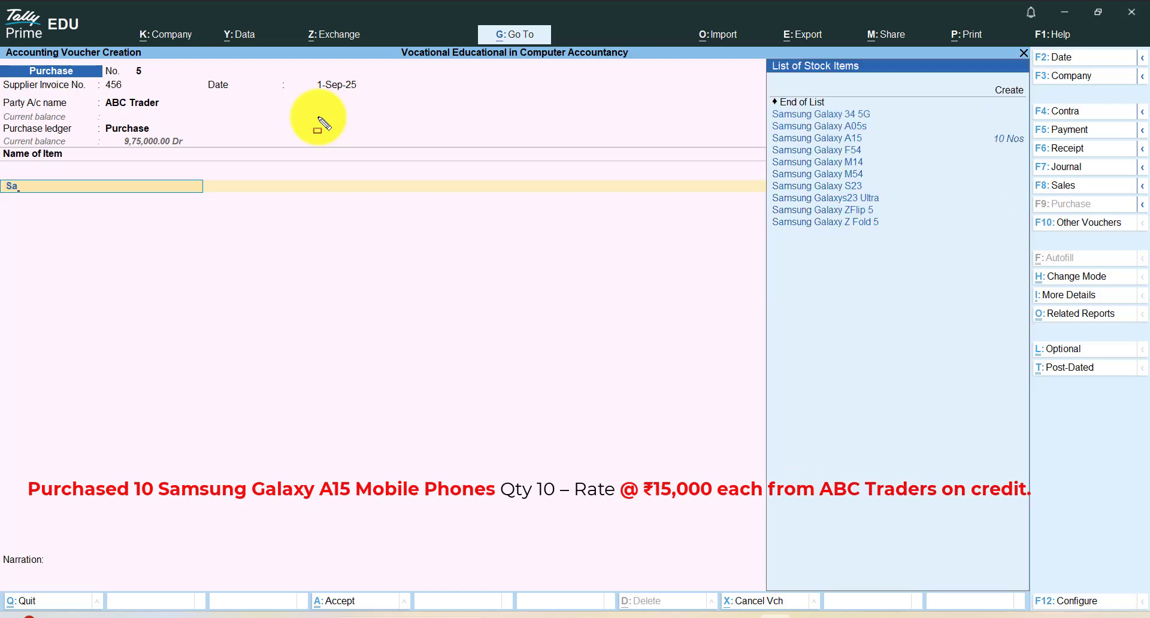
{"action": "key", "text": "Down"}
{"action": "key", "text": "Down"}
{"action": "key", "text": "Down"}
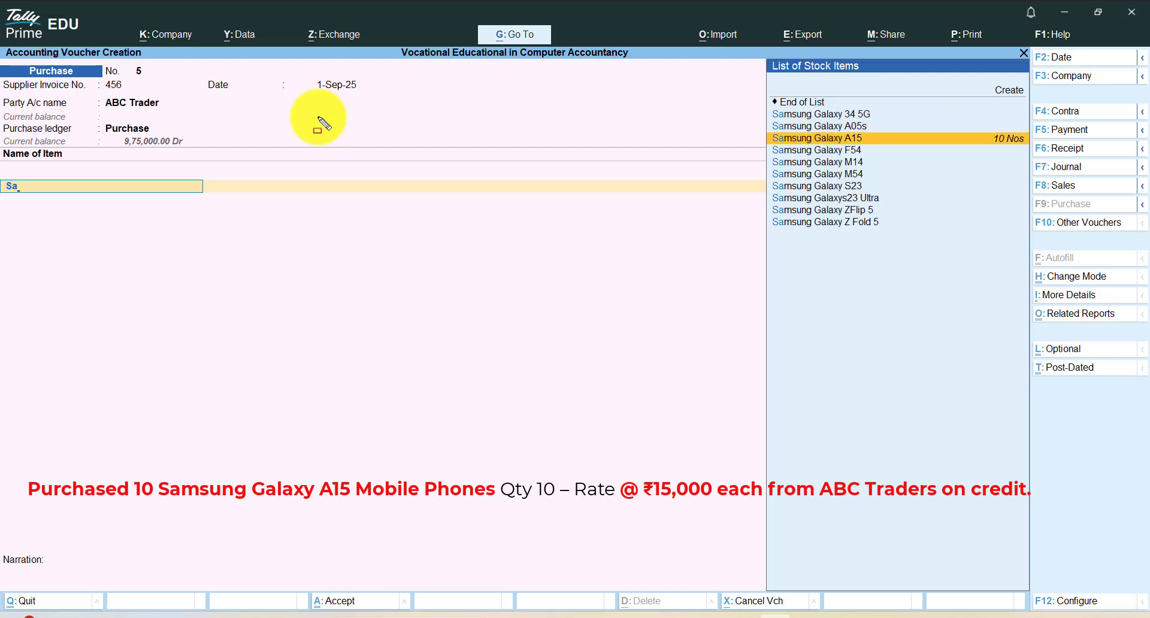
{"action": "key", "text": "Return"}
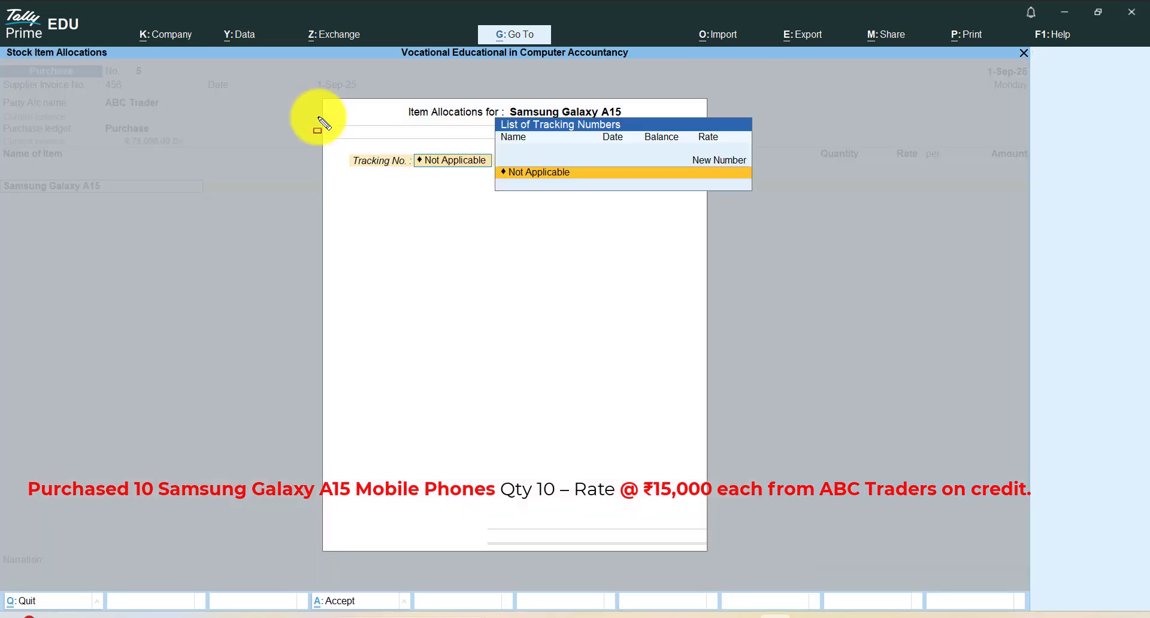
{"action": "key", "text": "Return"}
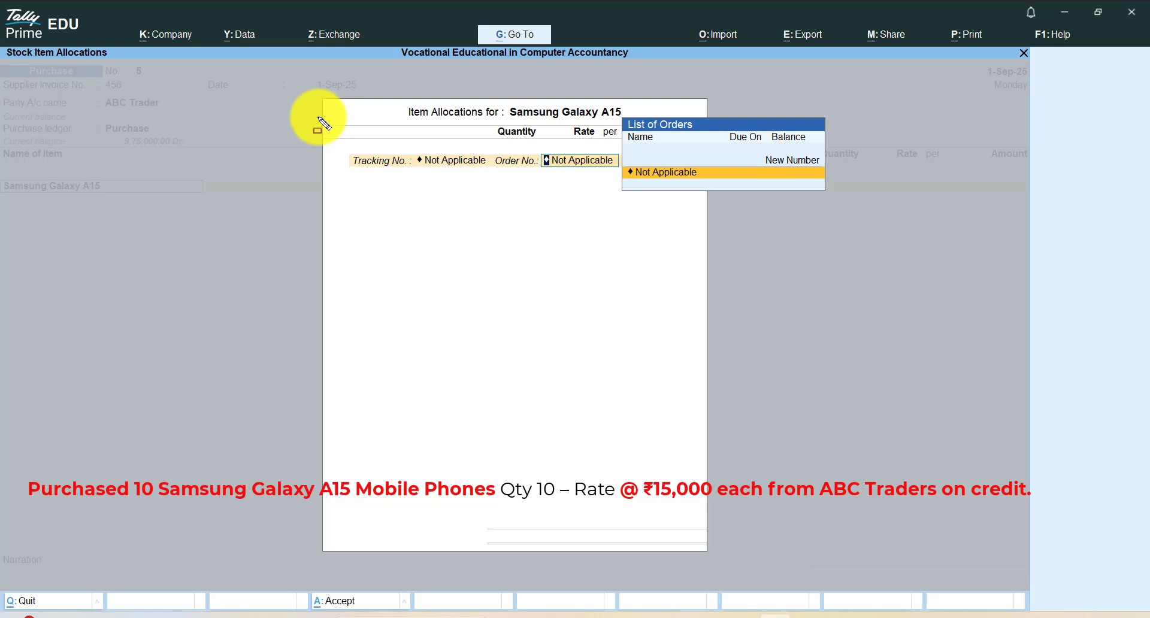
{"action": "key", "text": "Return"}
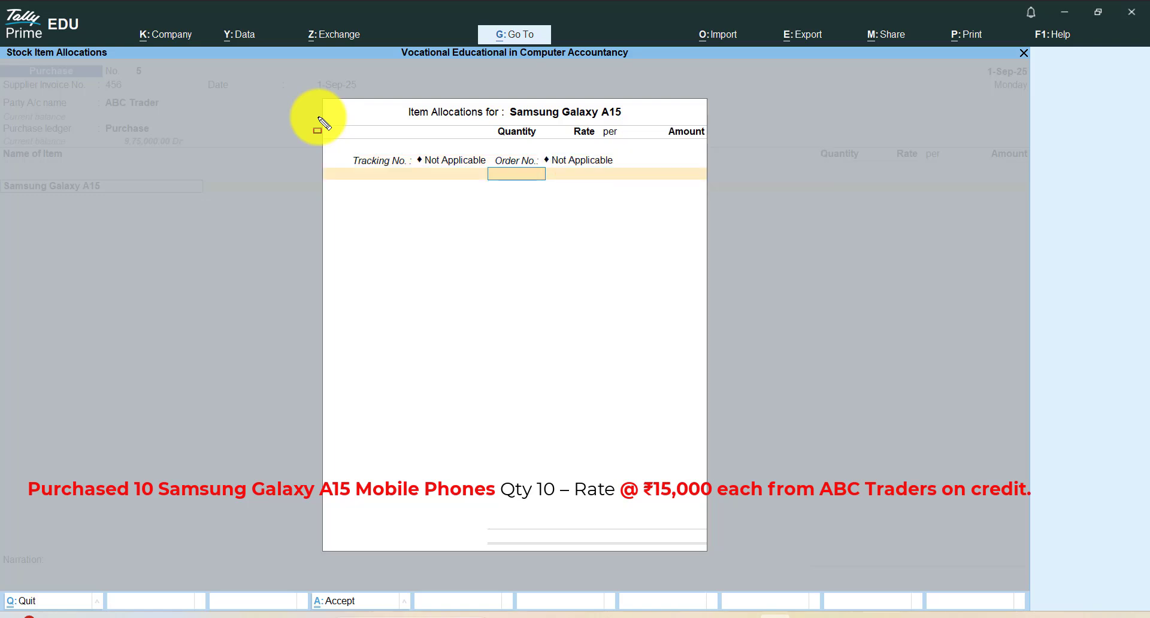
Step: Allocate 10 Nos of Samsung Galaxy A15 at a rate of 15000 and finish the item allocations
{"action": "type", "text": "10"}
{"action": "key", "text": "Return"}
{"action": "type", "text": "15000"}
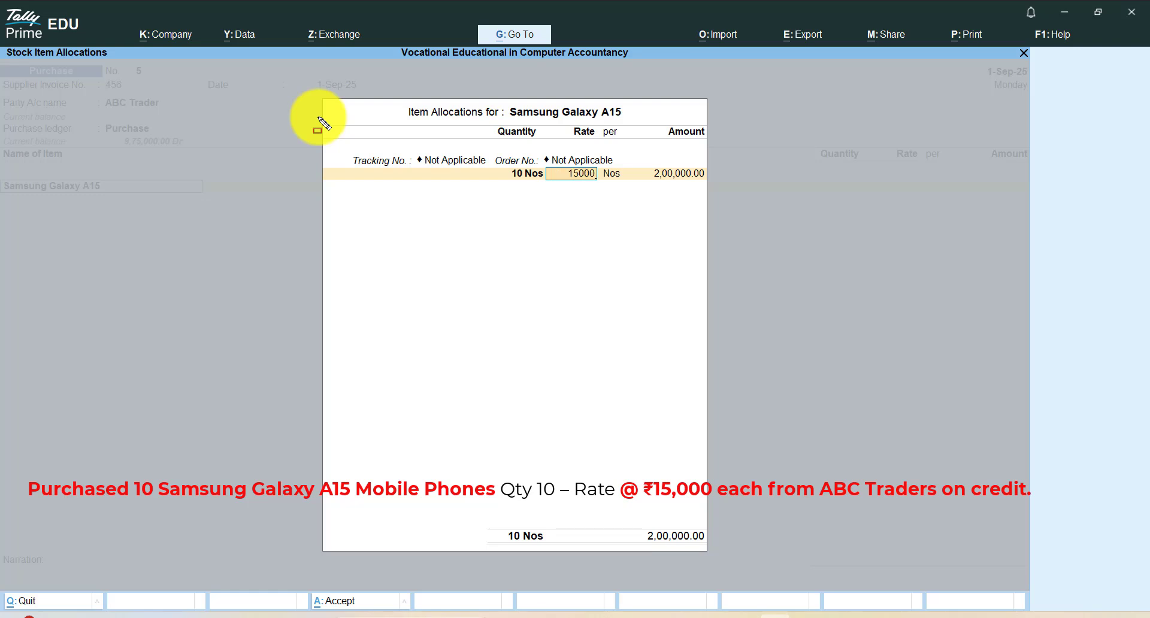
{"action": "key", "text": "Return"}
{"action": "key", "text": "Return"}
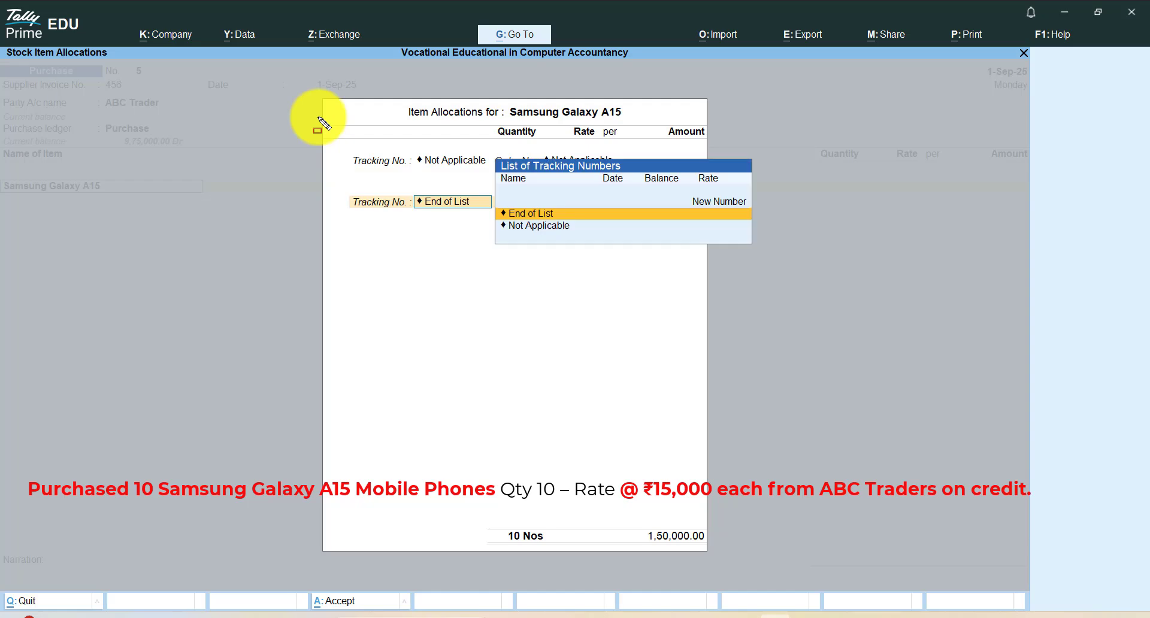
{"action": "key", "text": "Return"}
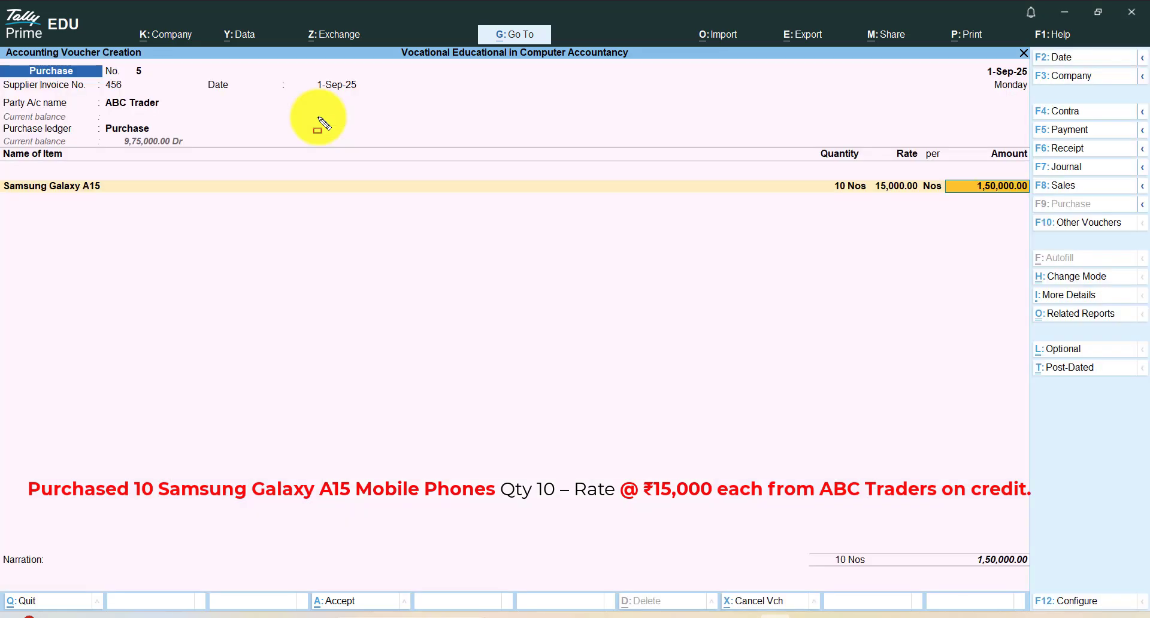
Step: Accept the item line, end the item list, and set Provide GST/e-Way Bill details to No
{"action": "key", "text": "Return"}
{"action": "key", "text": "Return"}
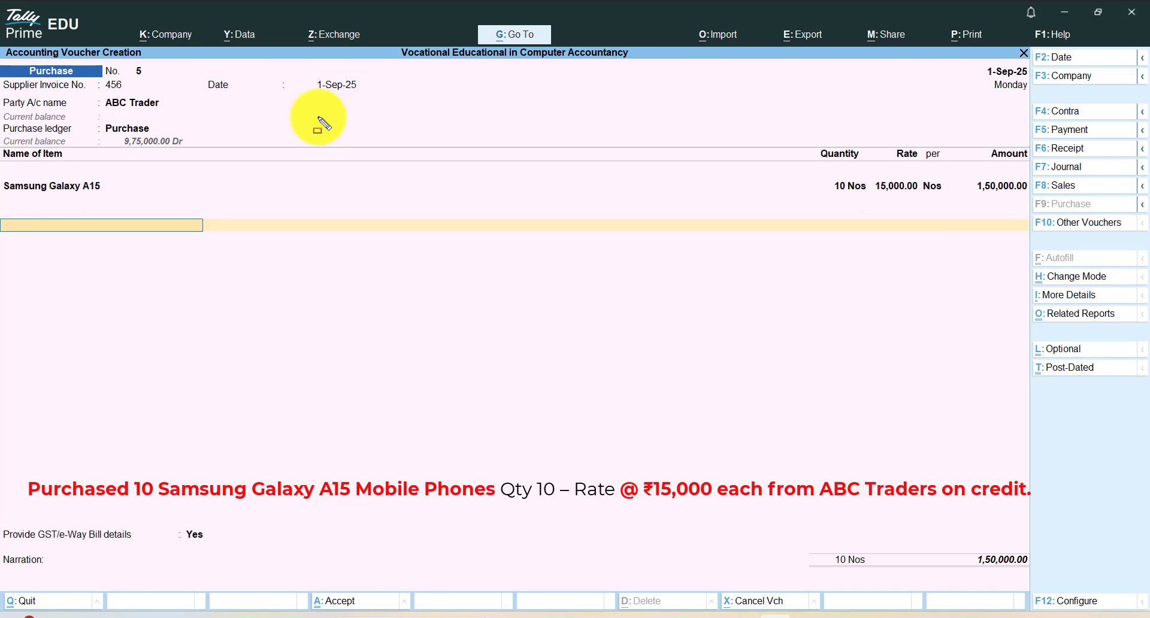
{"action": "key", "text": "Return"}
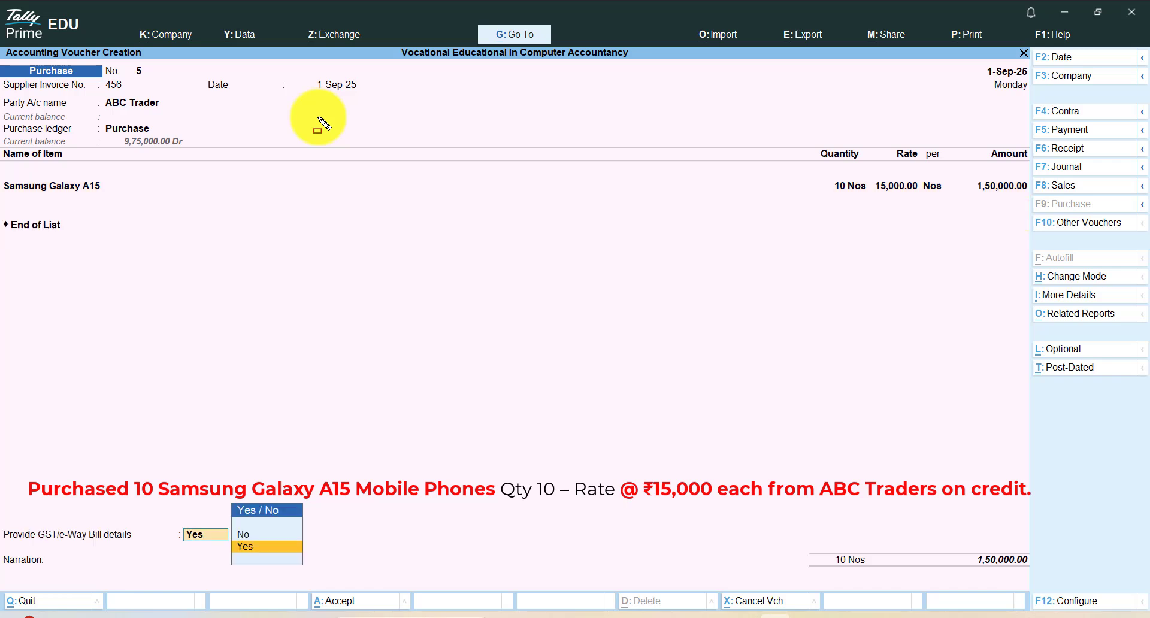
{"action": "key", "text": "Up"}
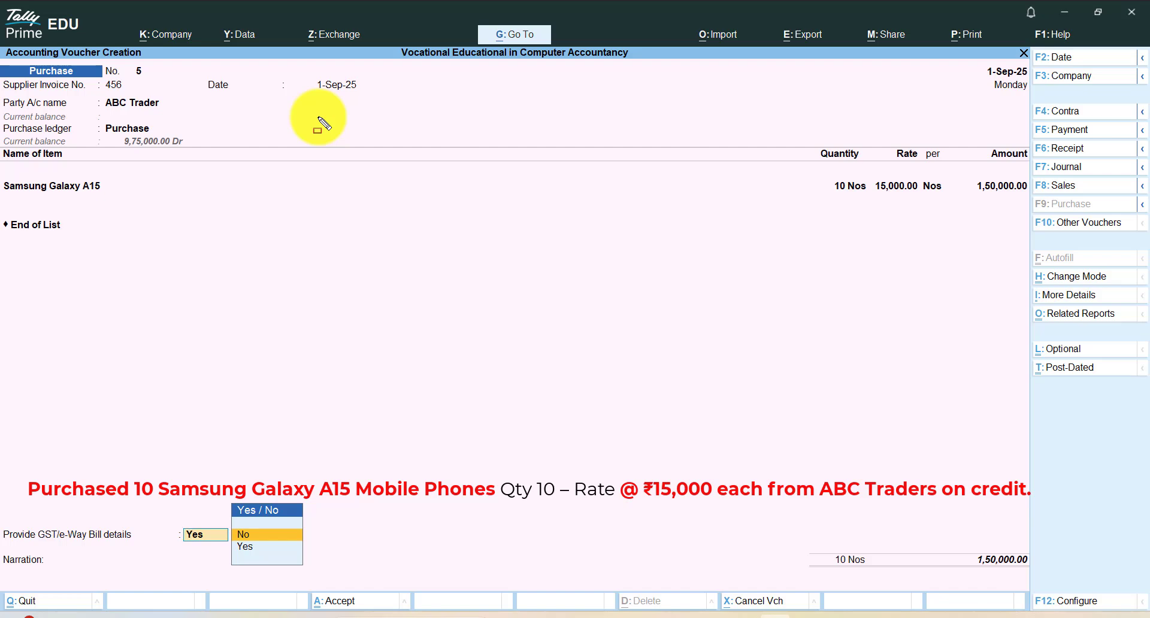
{"action": "key", "text": "Return"}
{"action": "key", "text": "Return"}
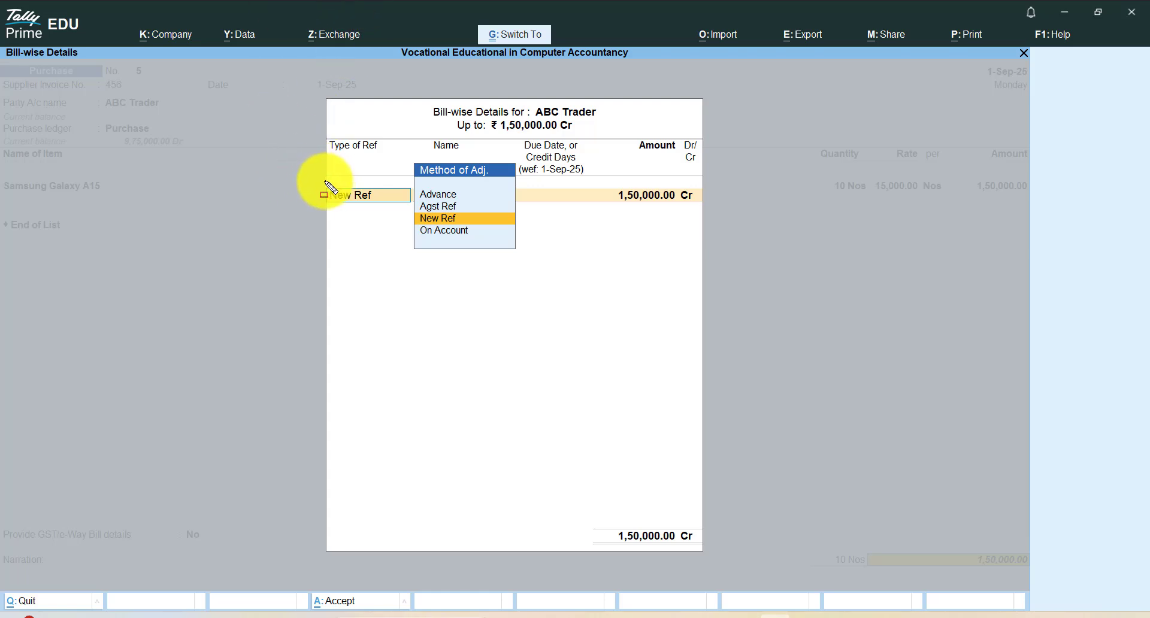
Step: Record the full amount in ABC Trader's bill-wise details as New Ref 456 and accept them
{"action": "mouse_move", "coordinate": [324, 183]}
{"action": "left_mouse_down"}
{"action": "mouse_move", "coordinate": [419, 223]}
{"action": "mouse_move", "coordinate": [539, 231]}
{"action": "left_mouse_up"}
{"action": "mouse_move", "coordinate": [642, 234]}
{"action": "left_mouse_down"}
{"action": "mouse_move", "coordinate": [756, 237]}
{"action": "mouse_move", "coordinate": [732, 228]}
{"action": "left_mouse_up"}
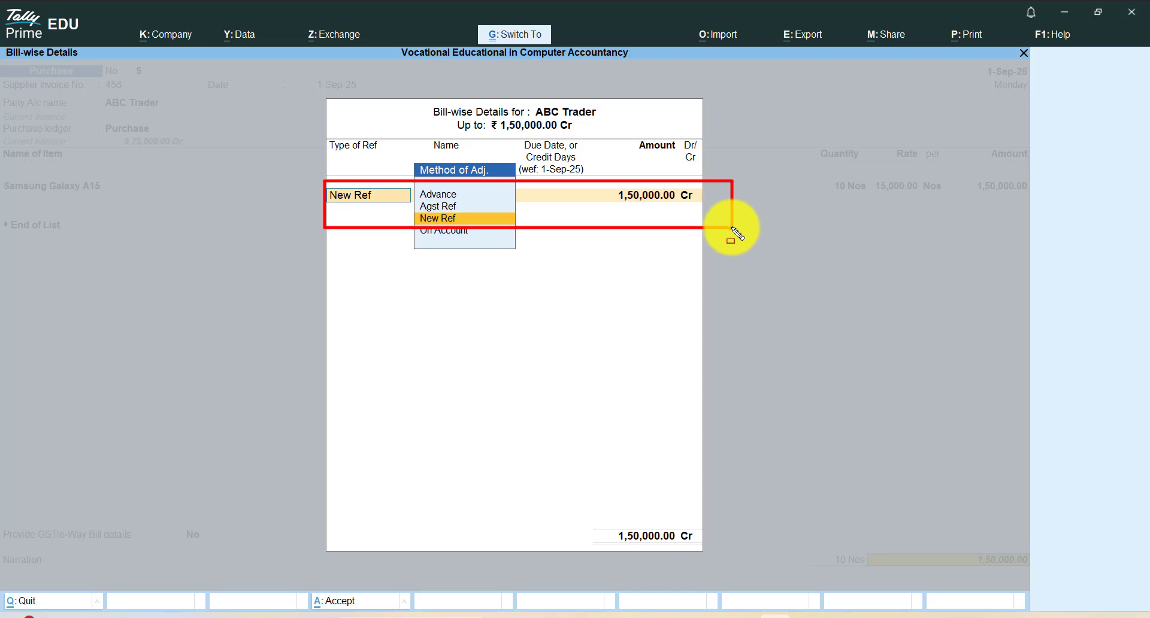
{"action": "key", "text": "Escape"}
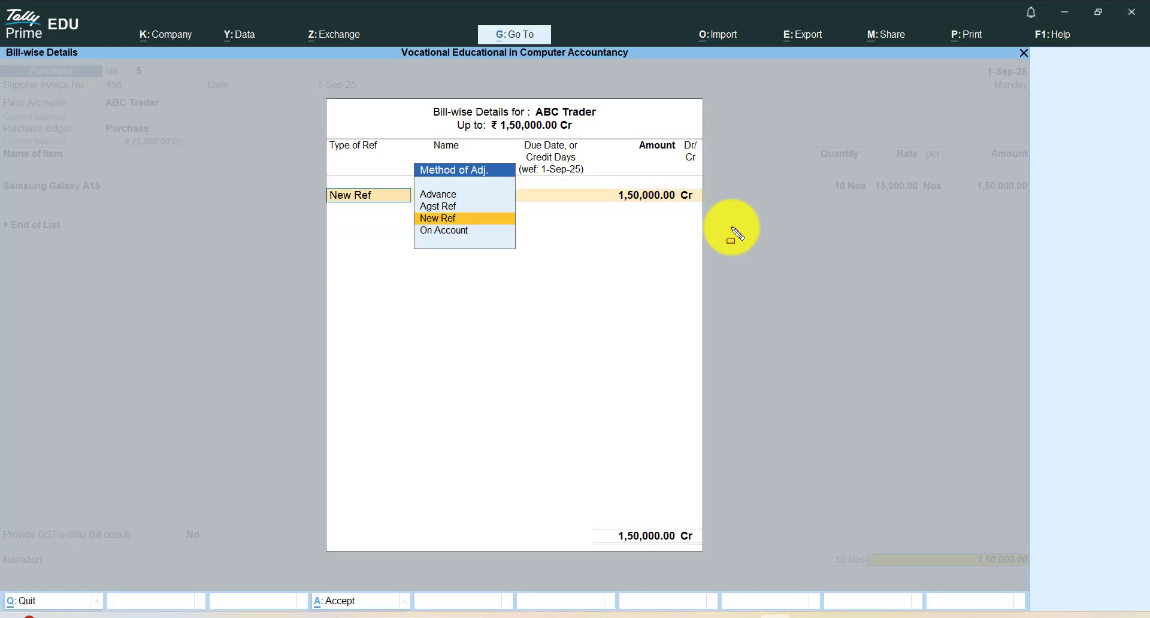
{"action": "key", "text": "Return"}
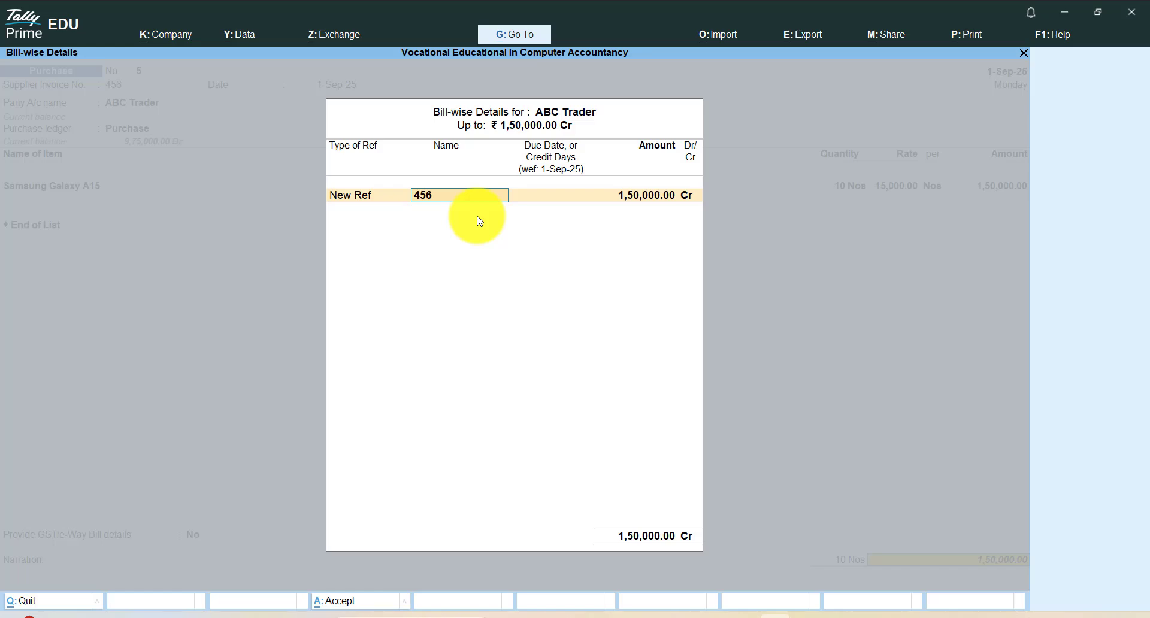
{"action": "key", "text": "ctrl"}
{"action": "key", "text": "ctrl"}
{"action": "key", "text": "ctrl+a"}
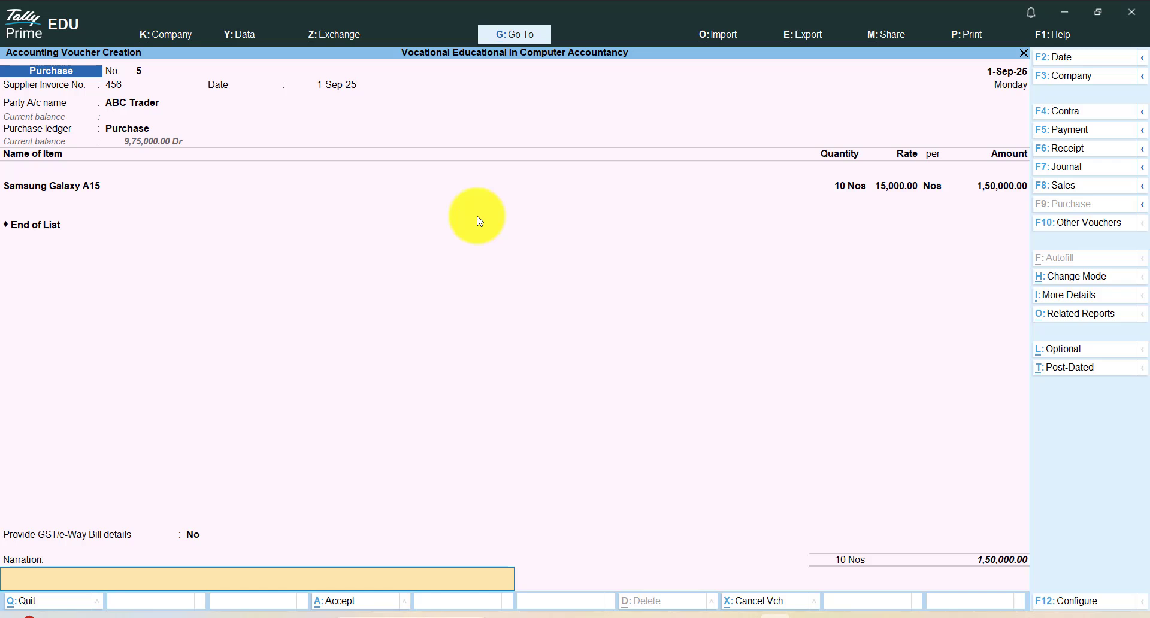
Step: Enter the narration "buy goods 456" and save the purchase voucher
{"action": "type", "text": "bu"}
{"action": "type", "text": "y goods 456"}
{"action": "key", "text": "ctrl"}
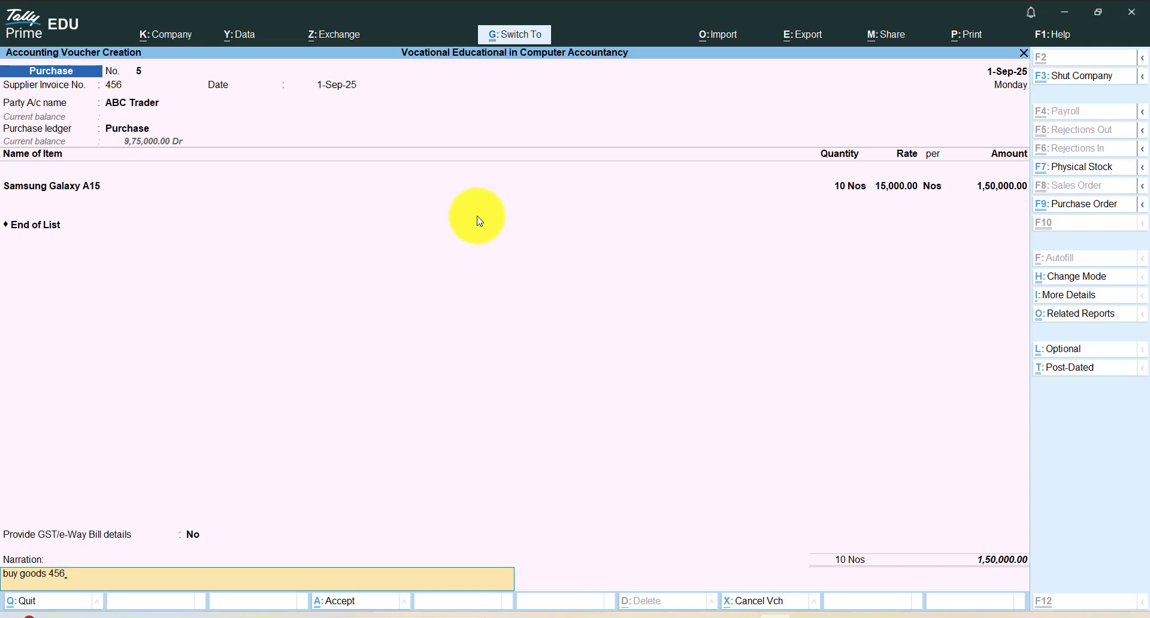
{"action": "key", "text": "ctrl+a"}
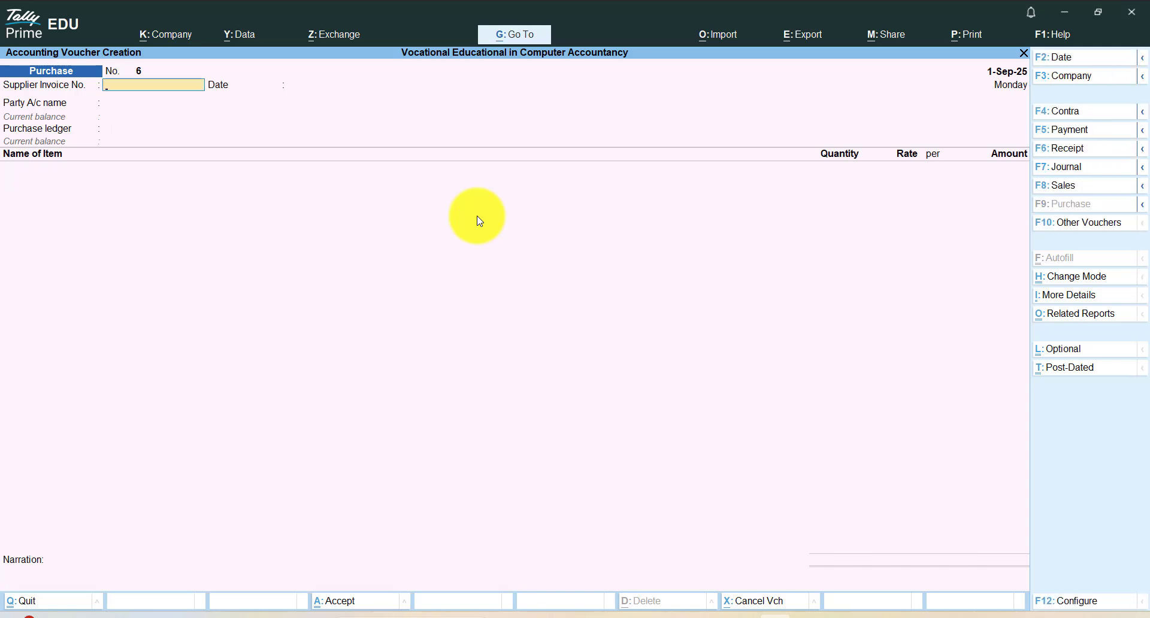
Step: Reopen the saved purchase voucher in As Voucher mode and examine its debit and credit entries
{"action": "key", "text": "Page_Up"}
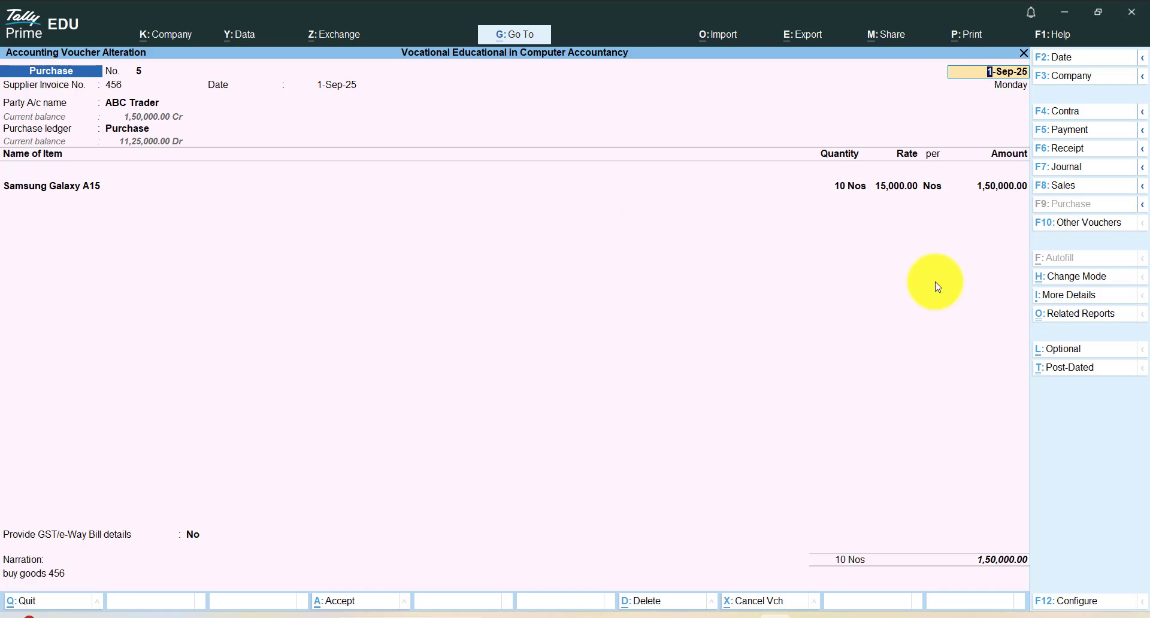
{"action": "left_click", "coordinate": [1055, 281]}
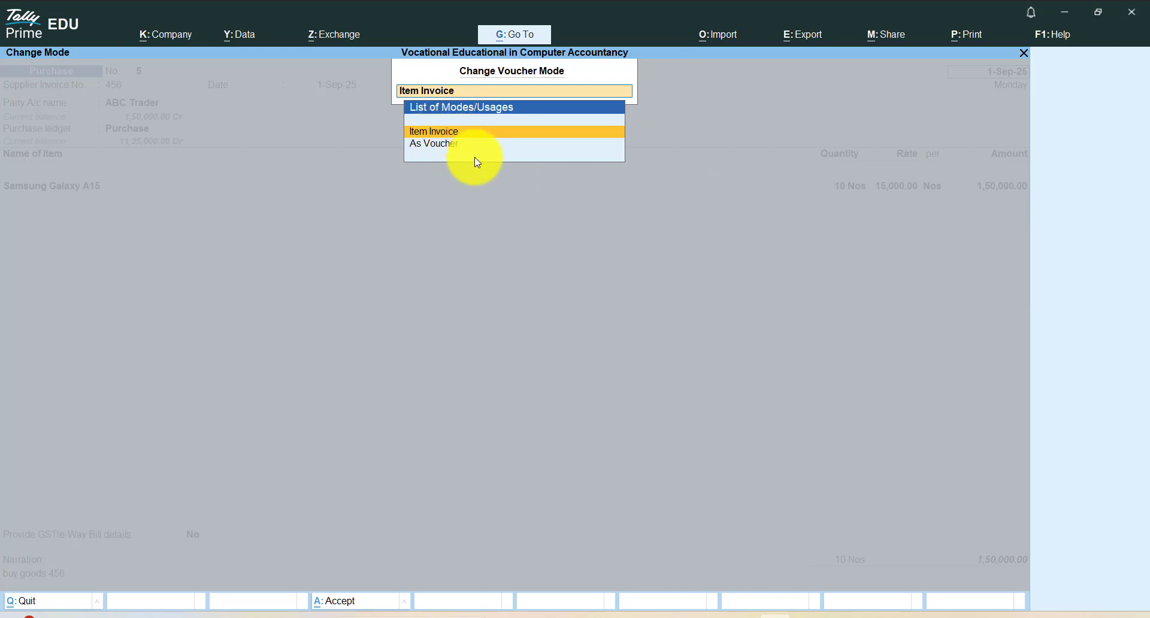
{"action": "key", "text": "Down"}
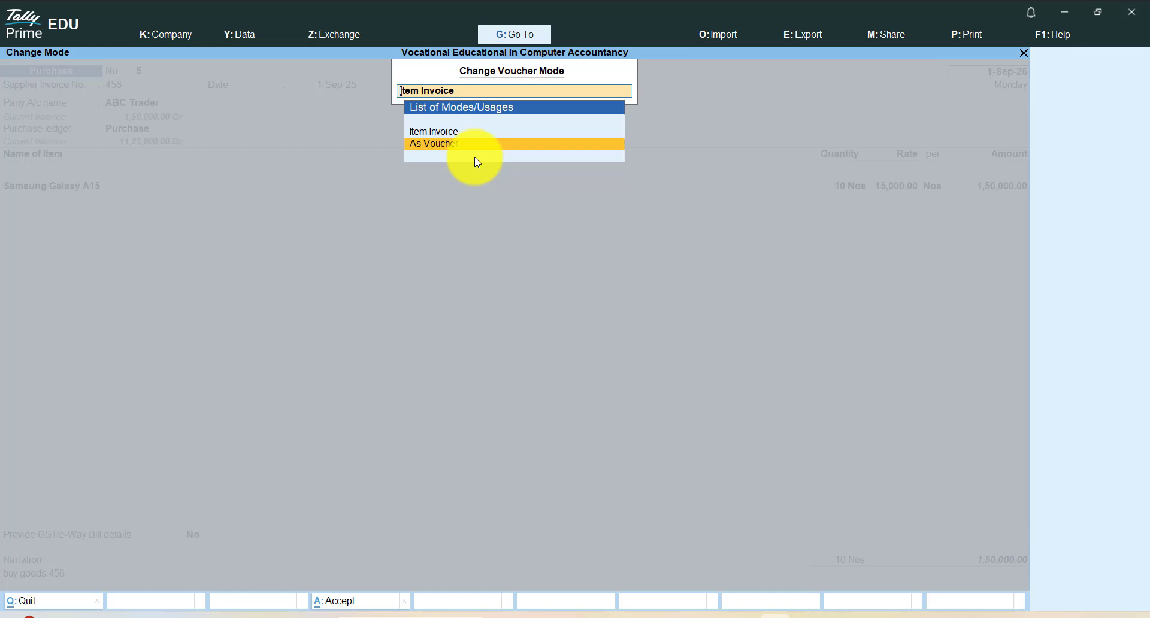
{"action": "key", "text": "Return"}
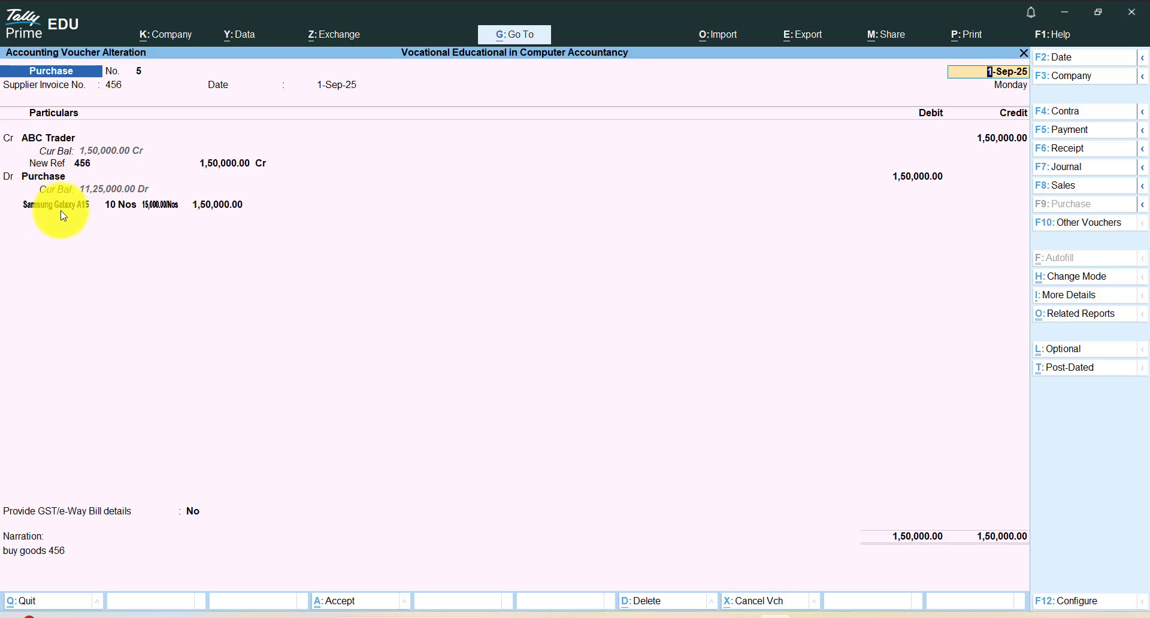
{"action": "key", "text": "ctrl"}
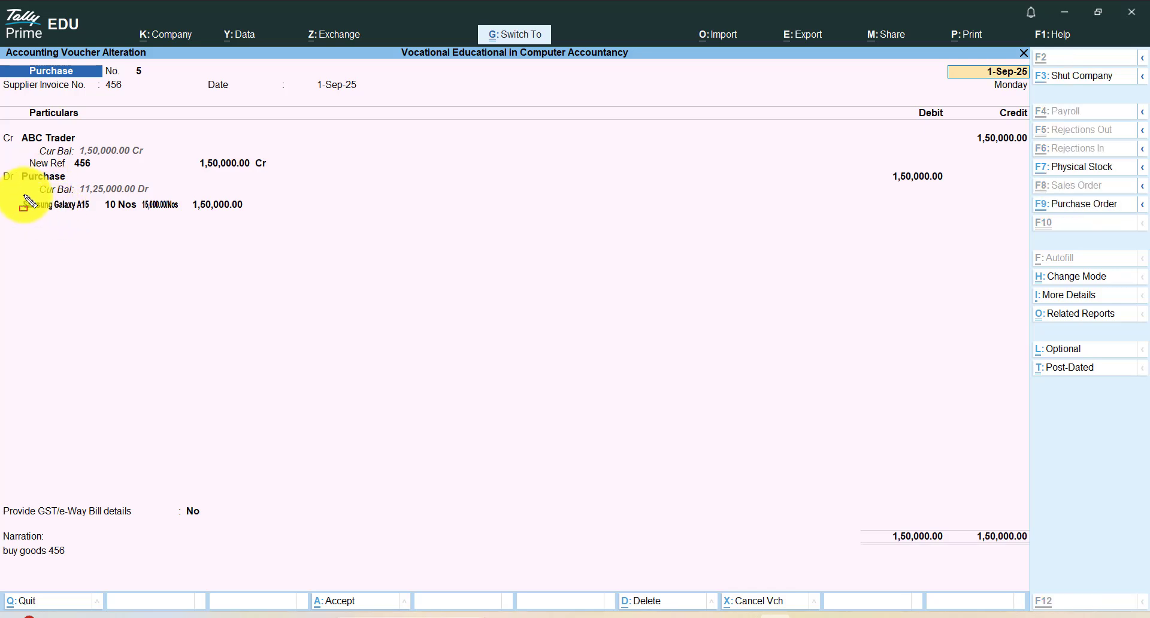
{"action": "left_click_drag", "start_coordinate": [2, 168], "coordinate": [257, 224]}
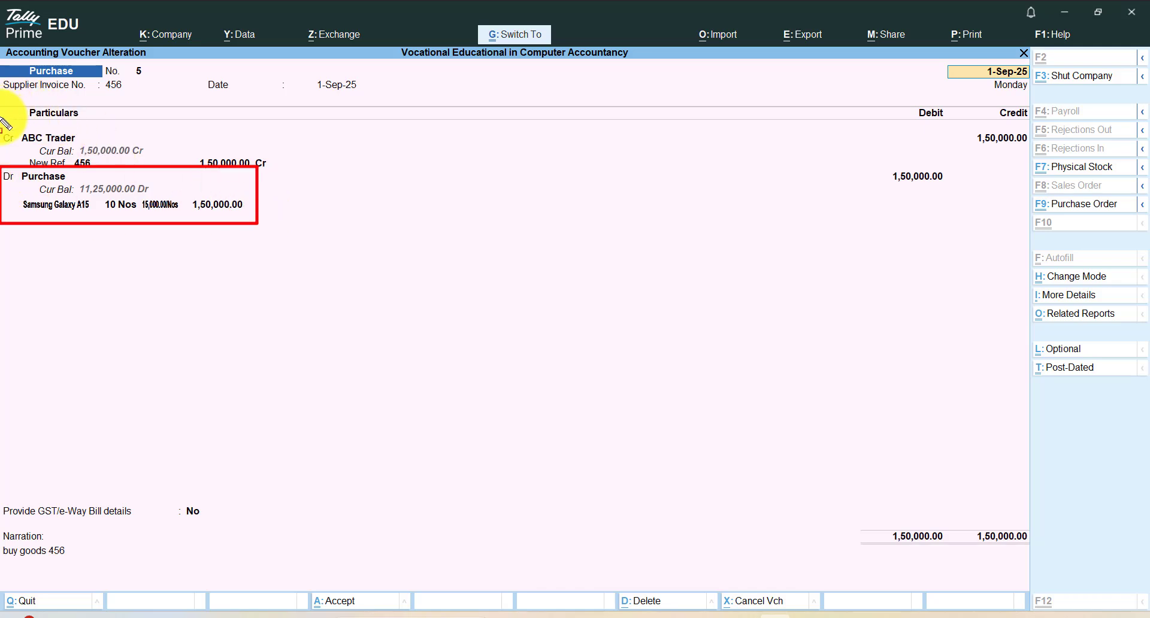
{"action": "left_click_drag", "start_coordinate": [1, 116], "coordinate": [297, 170]}
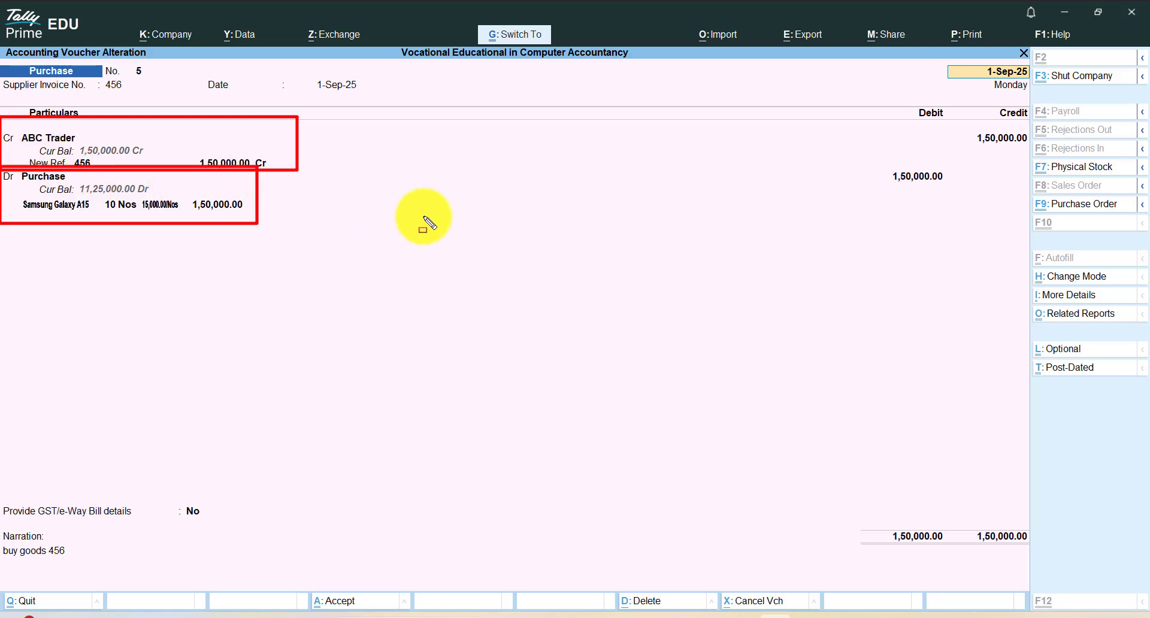
{"action": "key", "text": "Escape"}
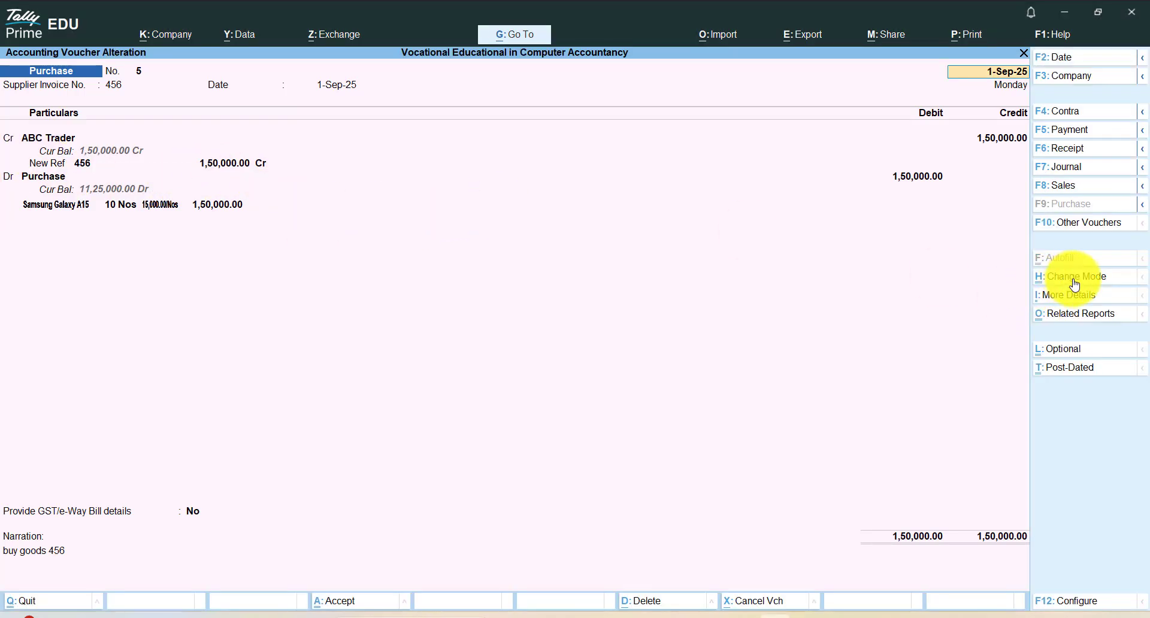
Step: Return the voucher to Item Invoice mode, accept it, and leave voucher entry
{"action": "left_click", "coordinate": [1073, 280]}
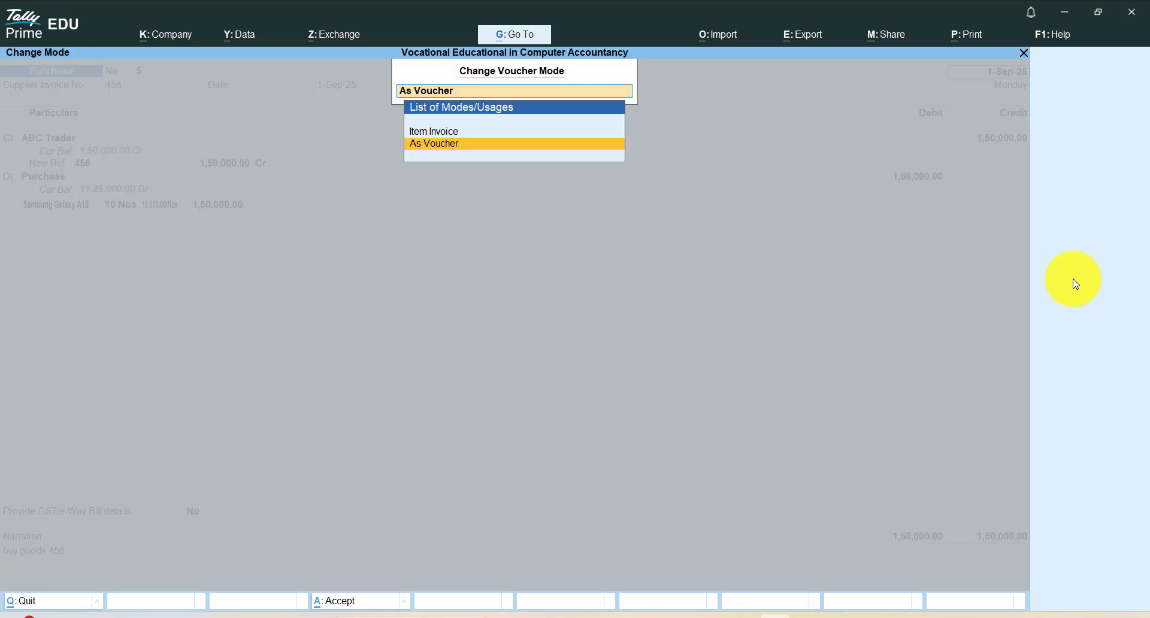
{"action": "key", "text": "Up"}
{"action": "key", "text": "Return"}
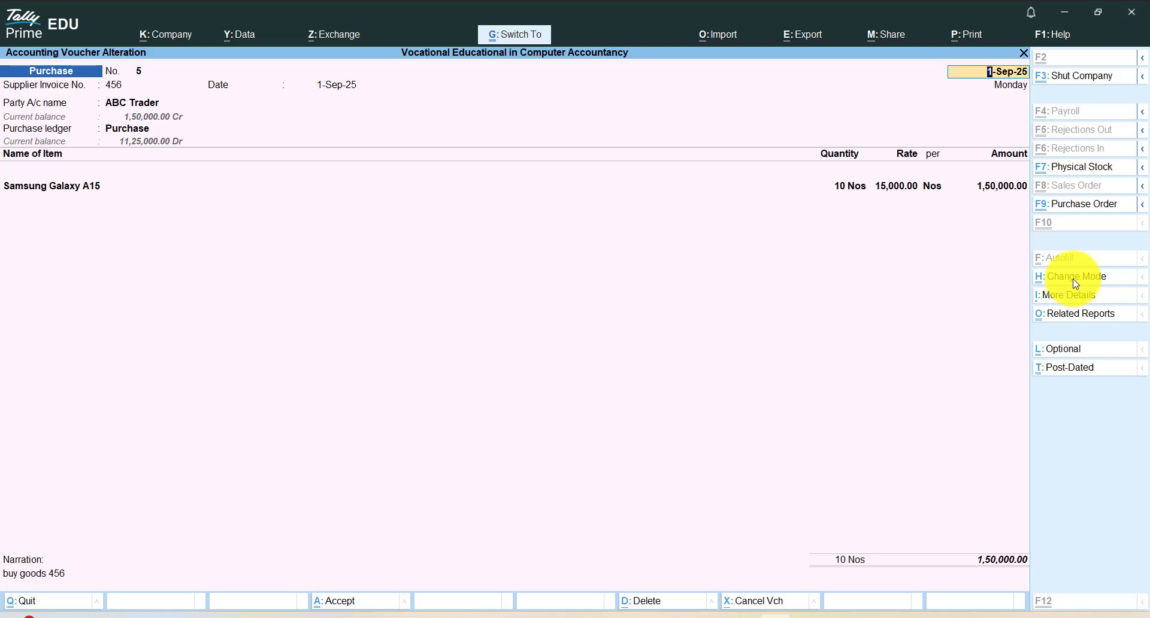
{"action": "key", "text": "ctrl+a"}
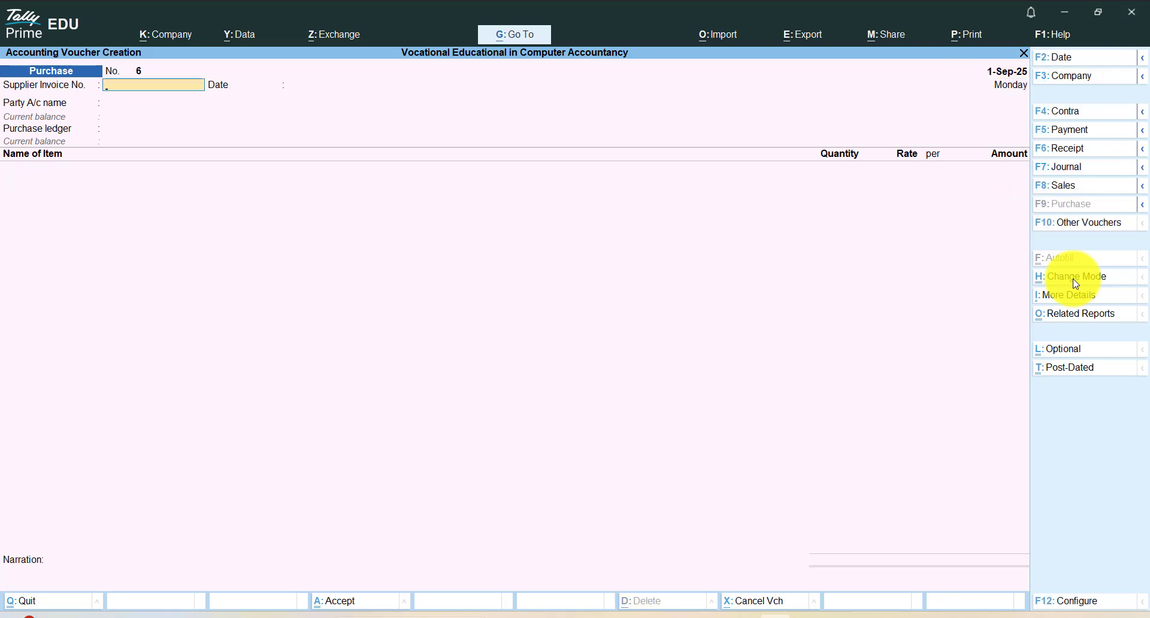
{"action": "key", "text": "Escape"}
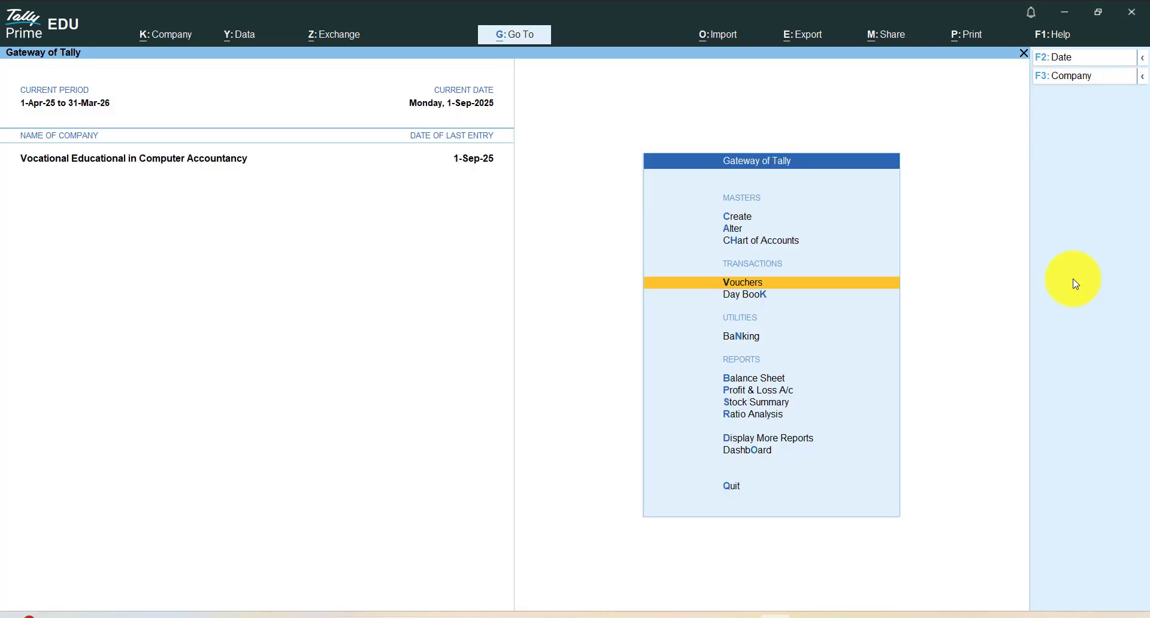
Step: Open the Stock Summary report and drill into the Mobile stock group
{"action": "key", "text": "Down"}
{"action": "key", "text": "Down"}
{"action": "key", "text": "Down"}
{"action": "key", "text": "Down"}
{"action": "key", "text": "Down"}
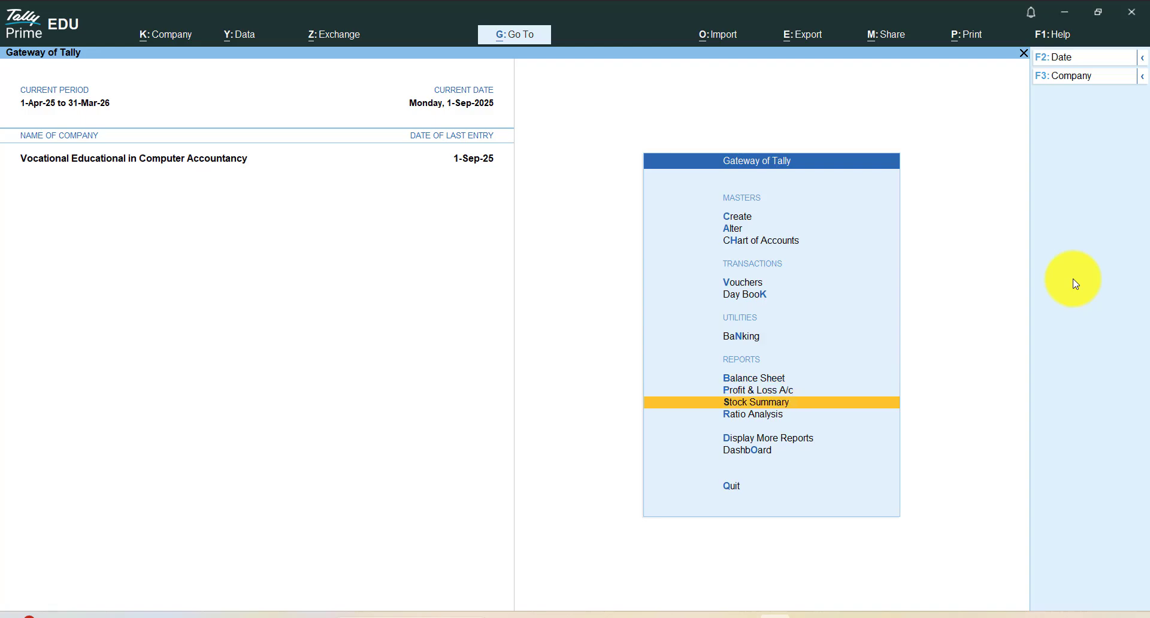
{"action": "key", "text": "Return"}
{"action": "key", "text": "Return"}
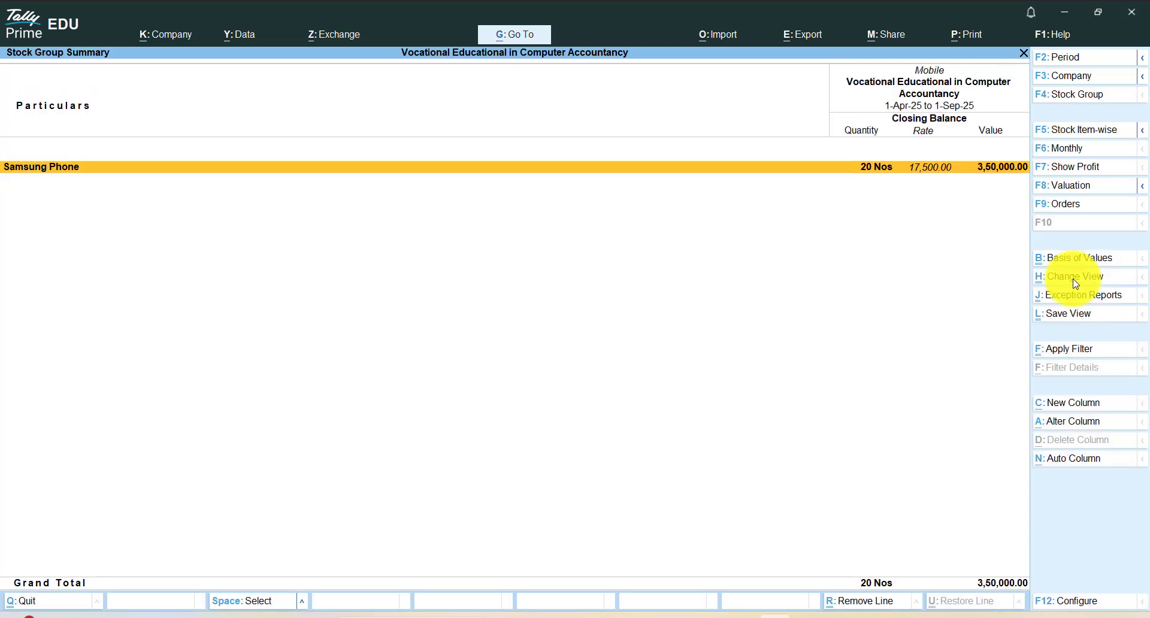
Step: Drill down through Samsung Phone to the September vouchers of Samsung Galaxy A15 and open the ABC Trader purchase
{"action": "key", "text": "Return"}
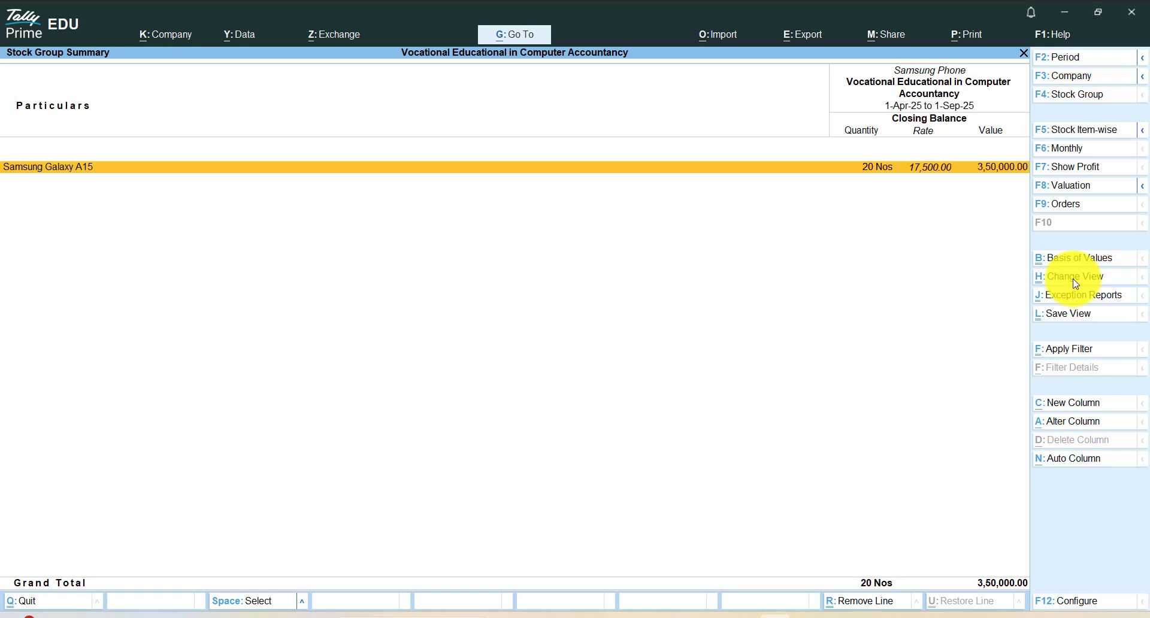
{"action": "key", "text": "Return"}
{"action": "key", "text": "Return"}
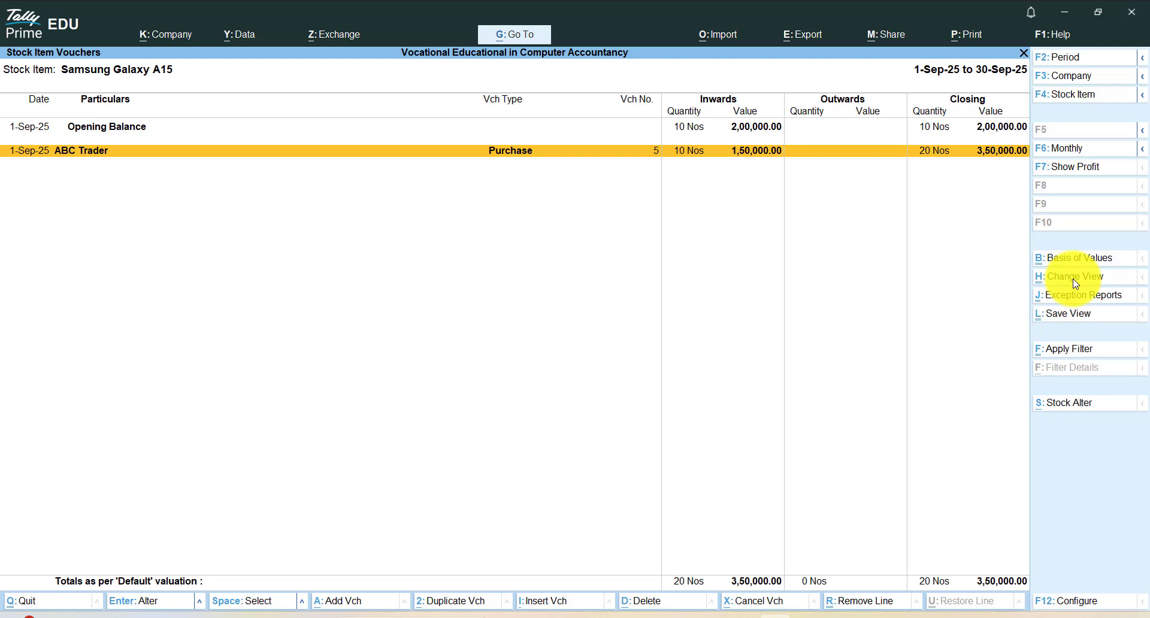
{"action": "key", "text": "Return"}
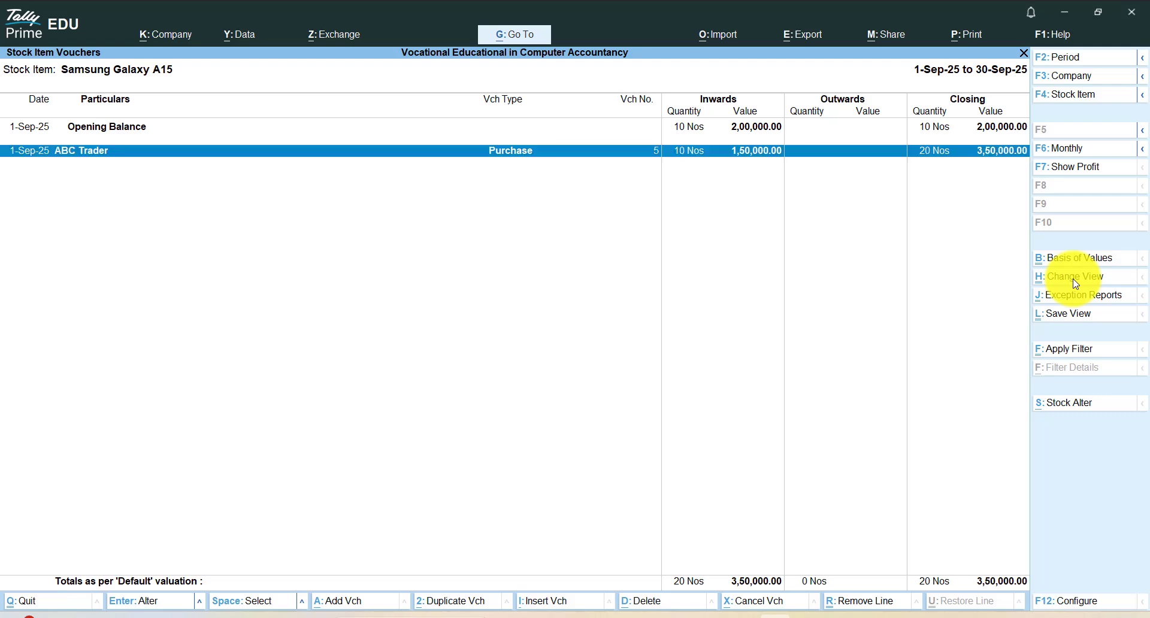
Step: Examine the inward and closing columns for the ABC Trader purchase of Samsung Galaxy A15, and return to the Gateway of Tally
{"action": "key", "text": "ctrl"}
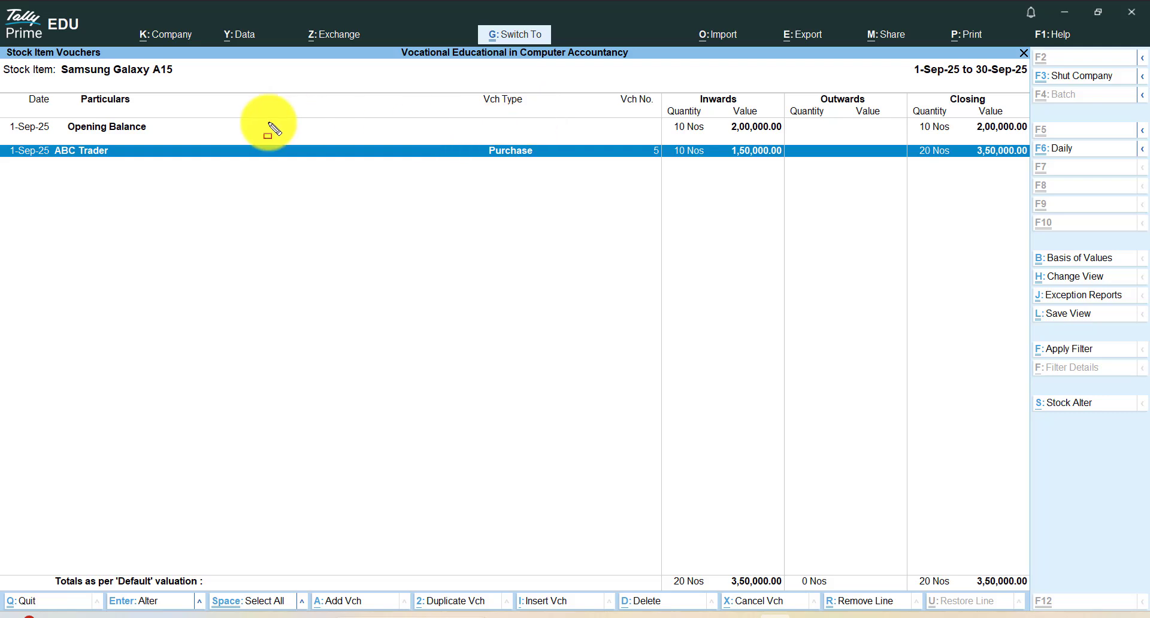
{"action": "mouse_move", "coordinate": [1, 139]}
{"action": "left_mouse_down"}
{"action": "mouse_move", "coordinate": [461, 234]}
{"action": "mouse_move", "coordinate": [226, 228]}
{"action": "mouse_move", "coordinate": [1030, 149]}
{"action": "mouse_move", "coordinate": [1048, 165]}
{"action": "left_mouse_up"}
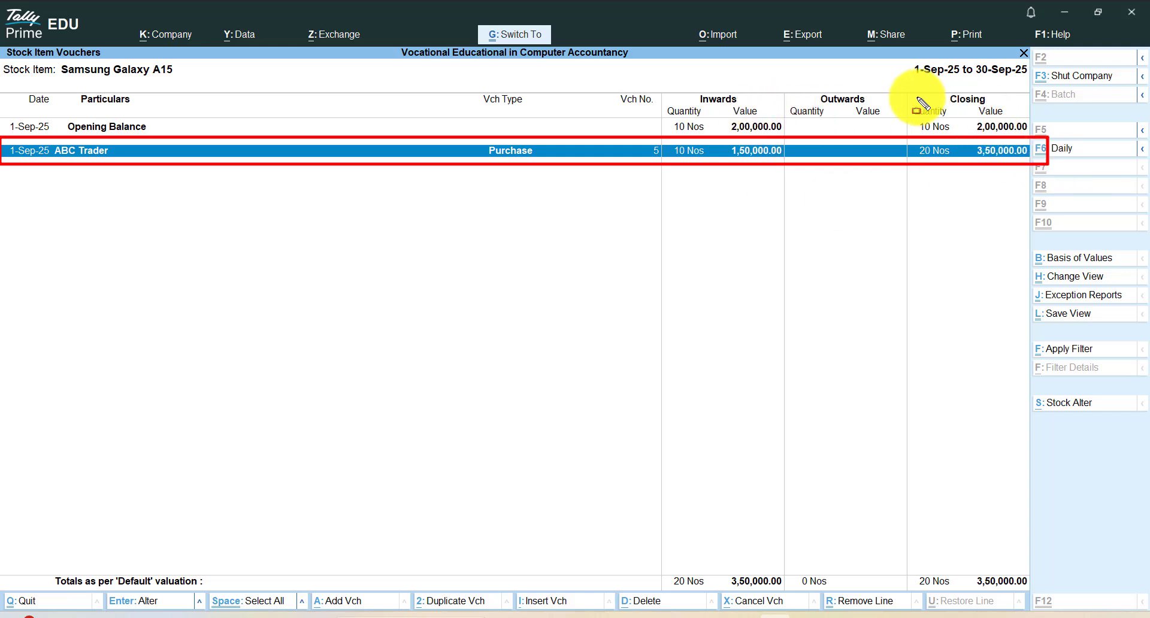
{"action": "mouse_move", "coordinate": [905, 82]}
{"action": "left_mouse_down"}
{"action": "mouse_move", "coordinate": [985, 203]}
{"action": "mouse_move", "coordinate": [1053, 198]}
{"action": "left_mouse_up"}
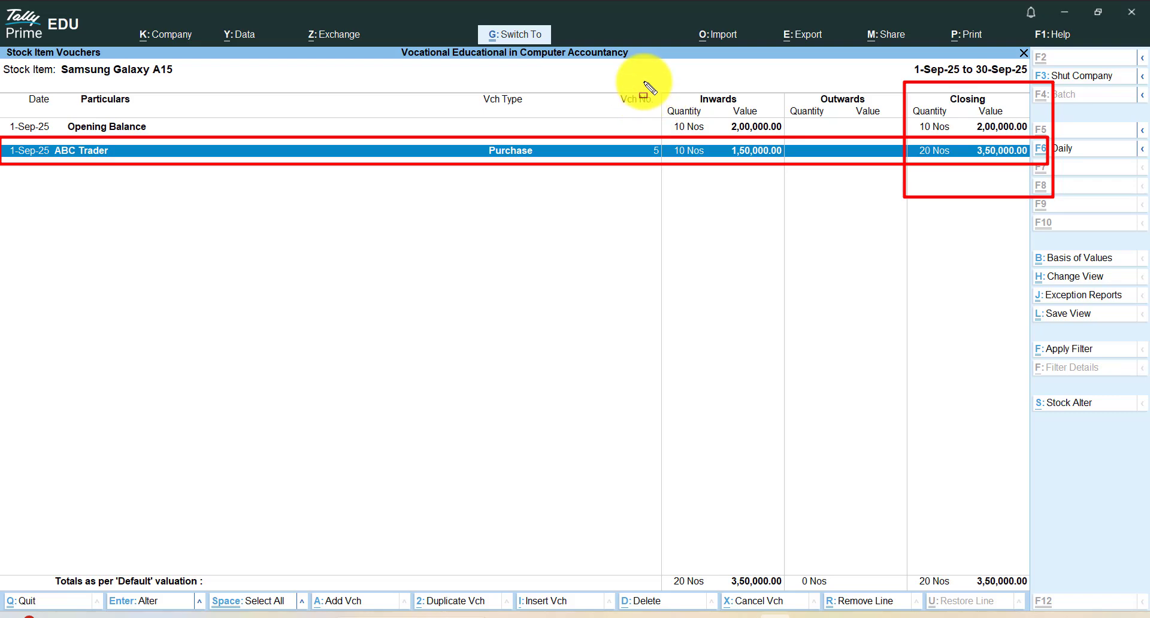
{"action": "mouse_move", "coordinate": [649, 84]}
{"action": "left_mouse_down"}
{"action": "mouse_move", "coordinate": [827, 184]}
{"action": "mouse_move", "coordinate": [812, 176]}
{"action": "left_mouse_up"}
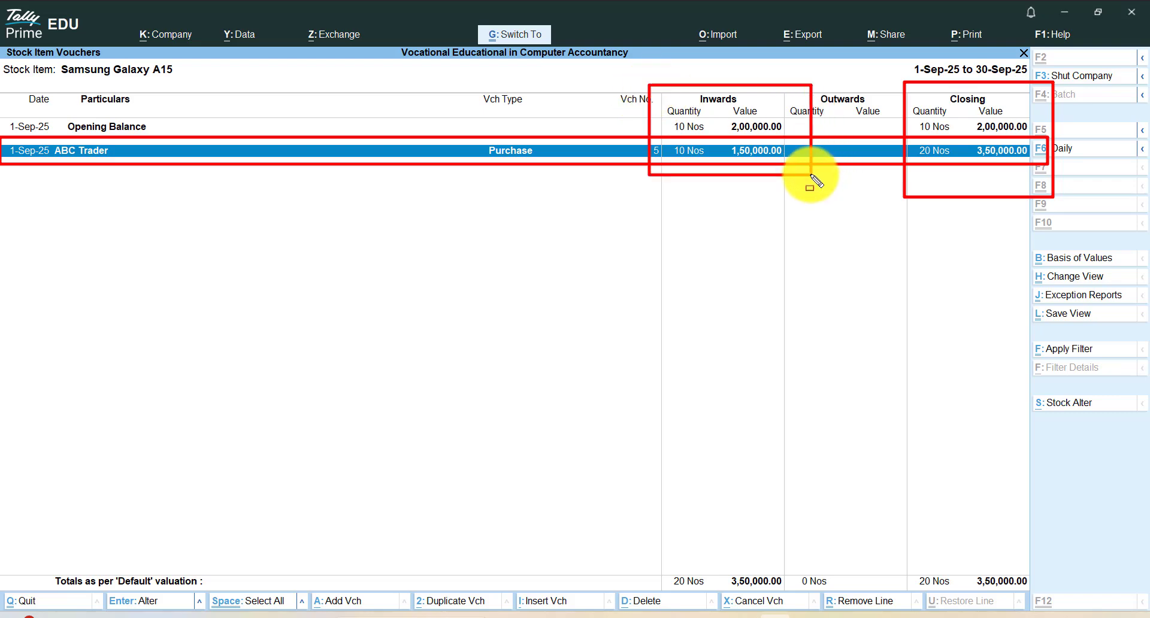
{"action": "key", "text": "Escape"}
{"action": "key", "text": "Escape"}
{"action": "key", "text": "Escape"}
{"action": "key", "text": "Escape"}
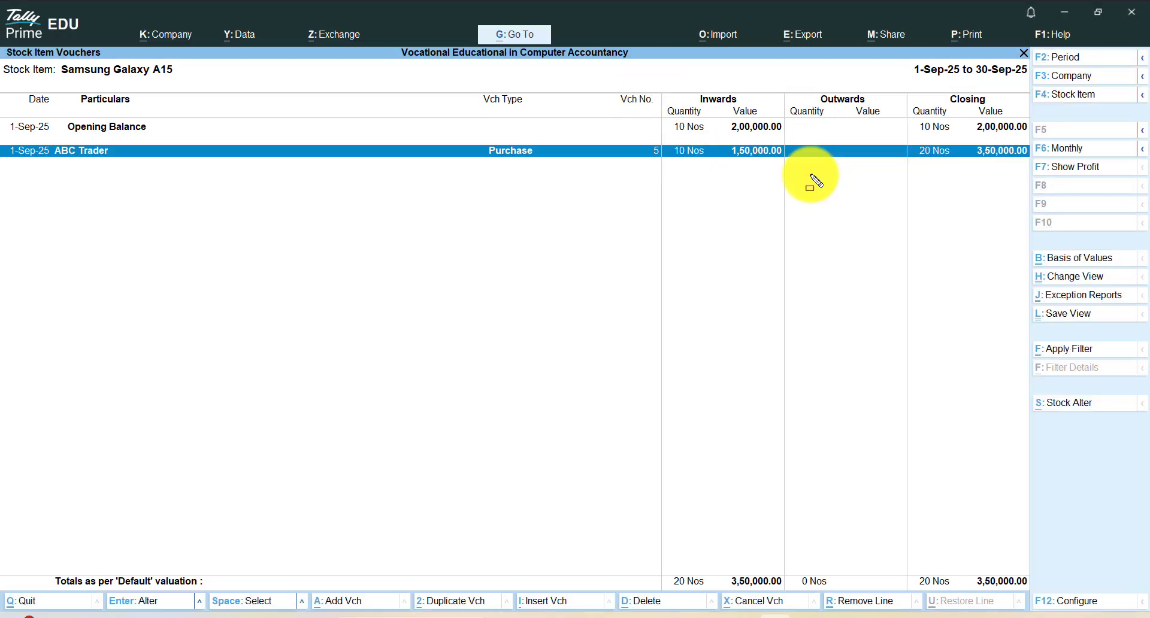
{"action": "key", "text": "Escape"}
{"action": "key", "text": "Escape"}
{"action": "key", "text": "Escape"}
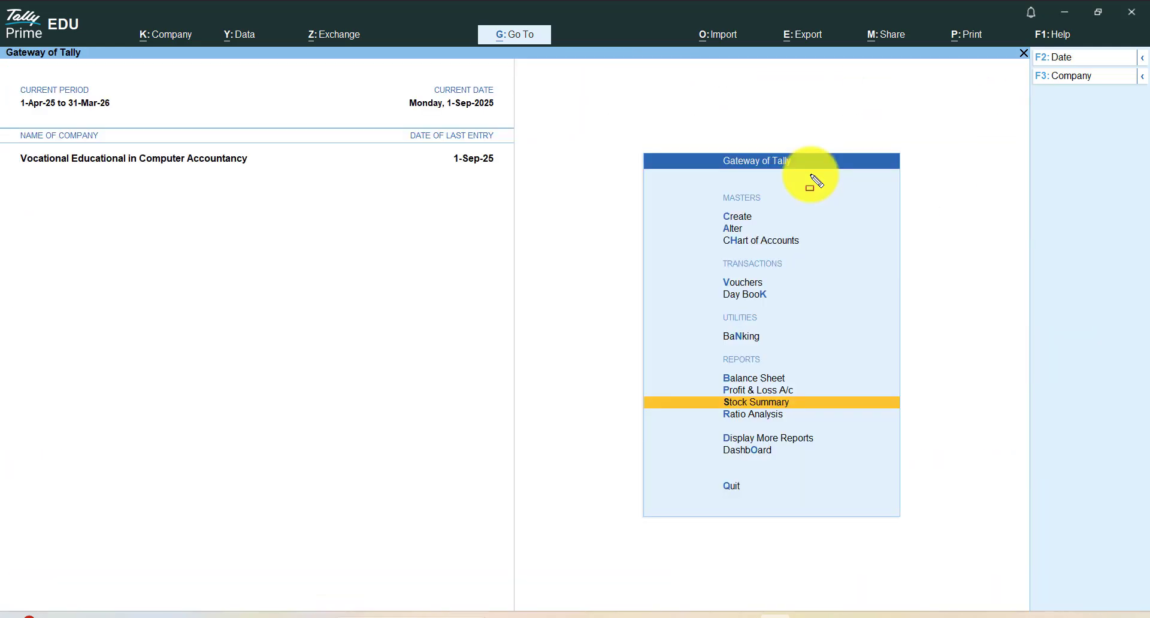
Step: Open the ABC Trader ledger report from the Account Books under Display More Reports
{"action": "key", "text": "Down"}
{"action": "key", "text": "Down"}
{"action": "key", "text": "Return"}
{"action": "key", "text": "Down"}
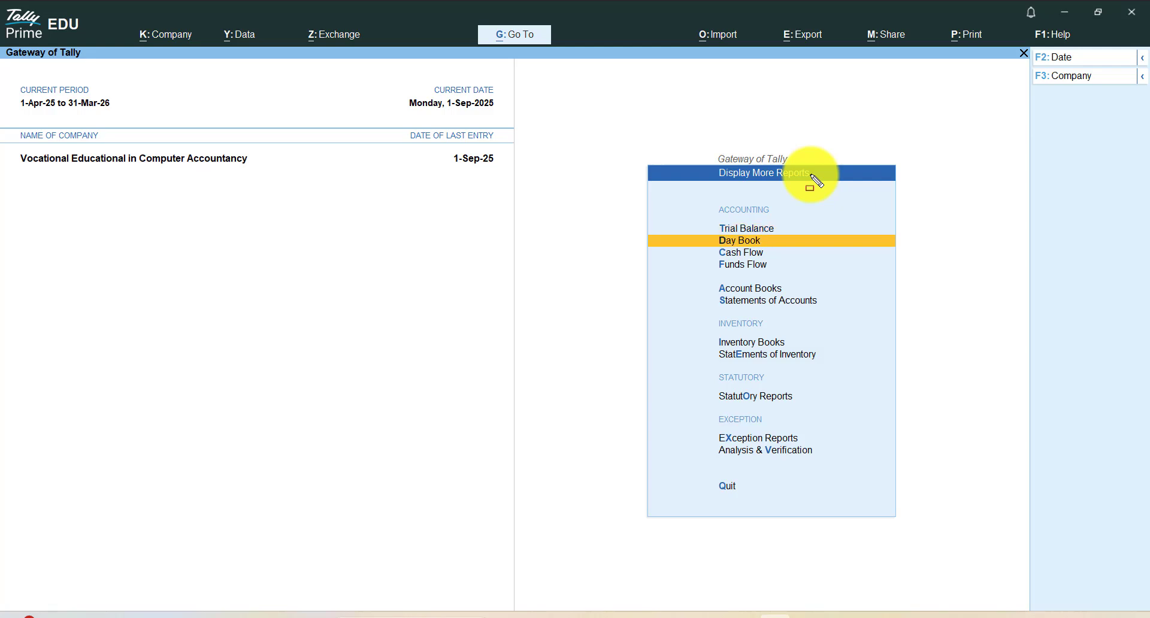
{"action": "key", "text": "Down"}
{"action": "key", "text": "Down"}
{"action": "key", "text": "Down"}
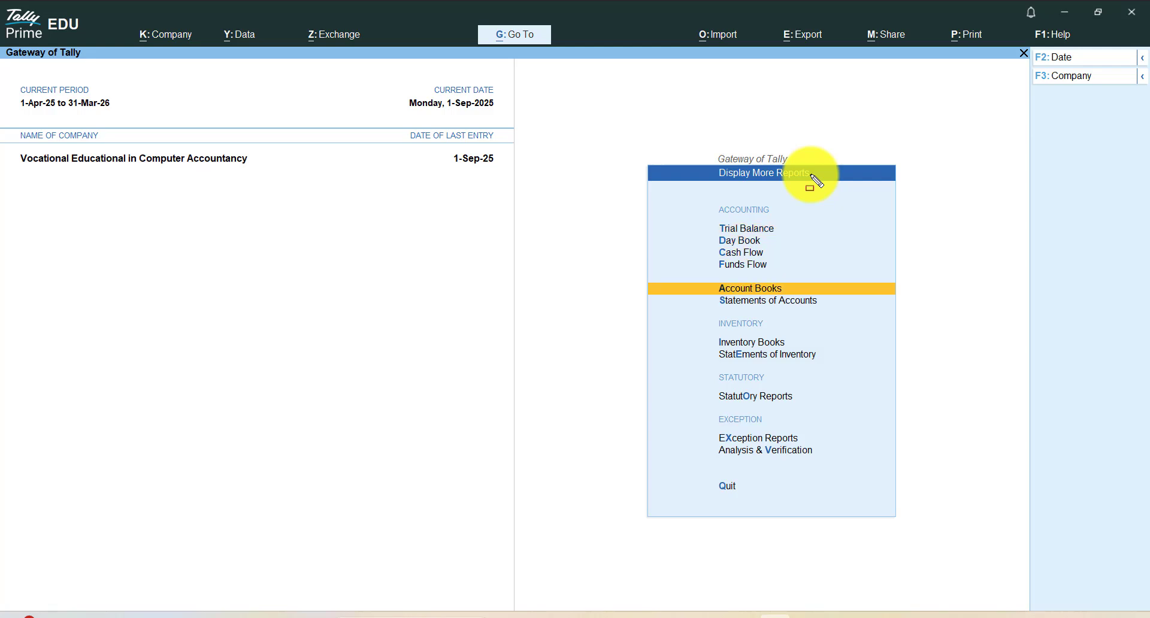
{"action": "key", "text": "Return"}
{"action": "key", "text": "Down"}
{"action": "key", "text": "Return"}
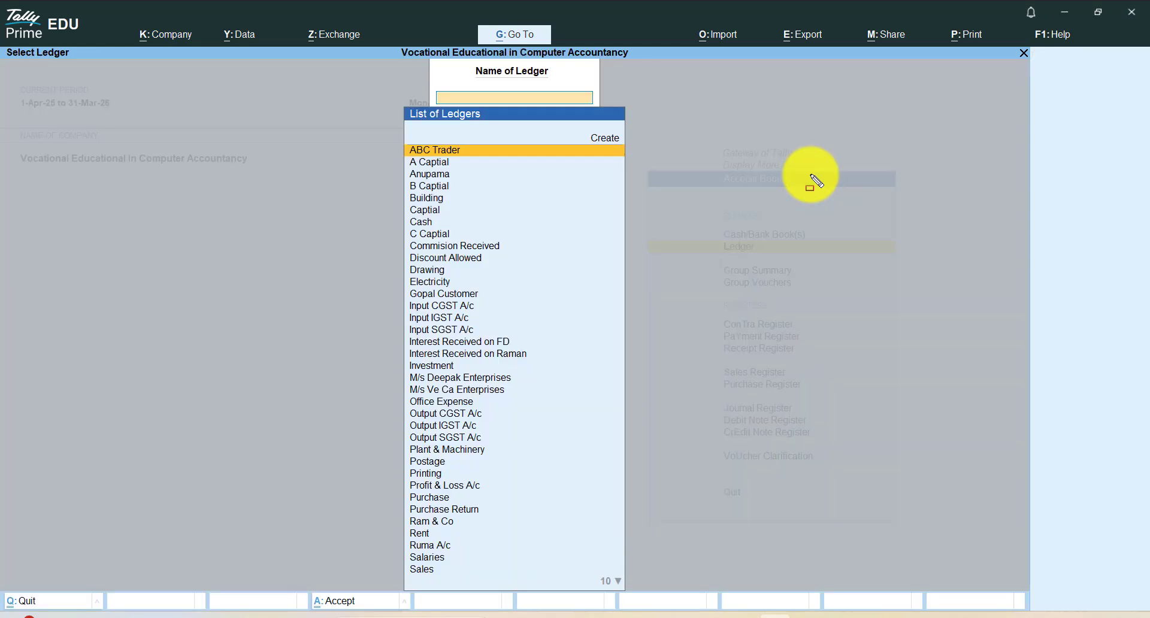
{"action": "key", "text": "Return"}
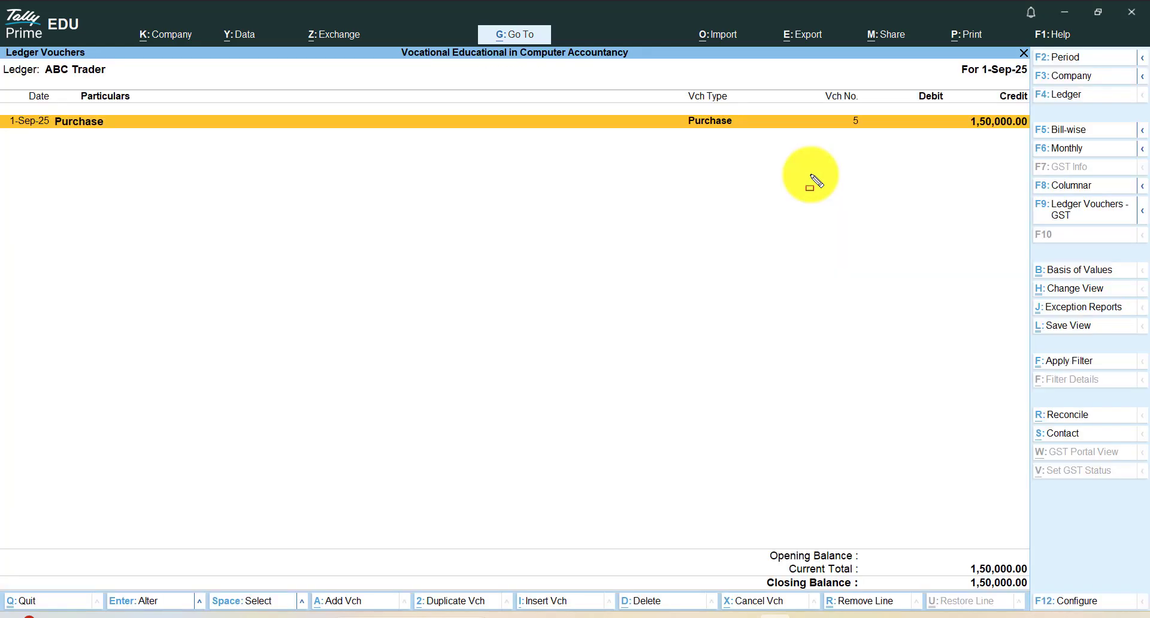
Step: Examine the purchase entry credited in the ABC Trader ledger, and return to the Gateway of Tally
{"action": "key", "text": "ctrl"}
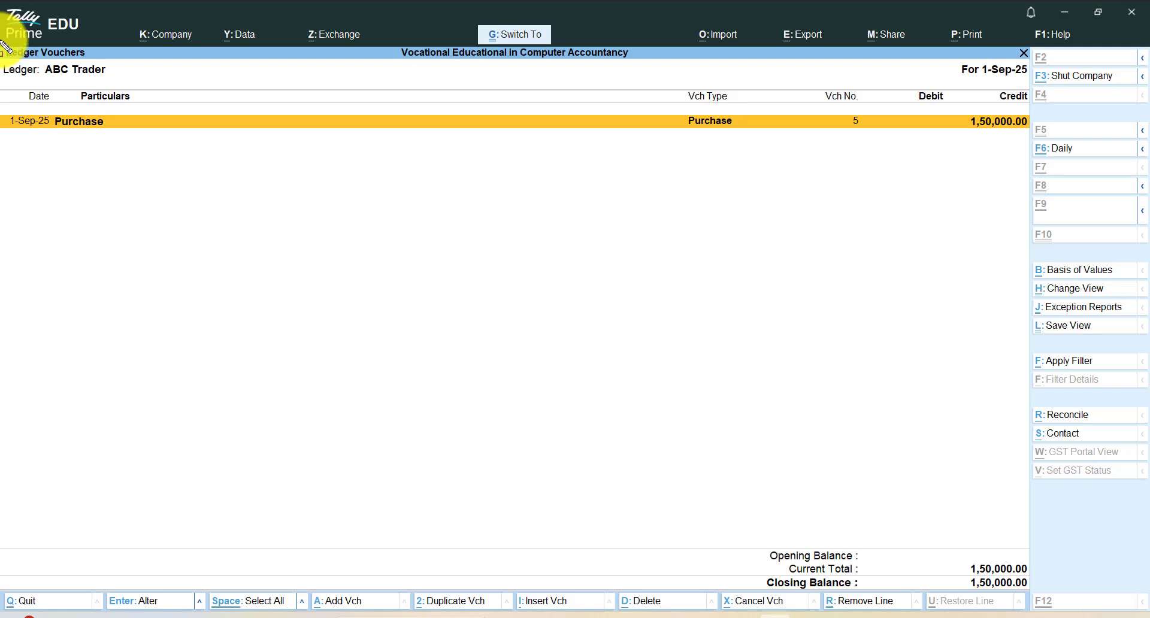
{"action": "left_click_drag", "start_coordinate": [2, 50], "coordinate": [170, 77]}
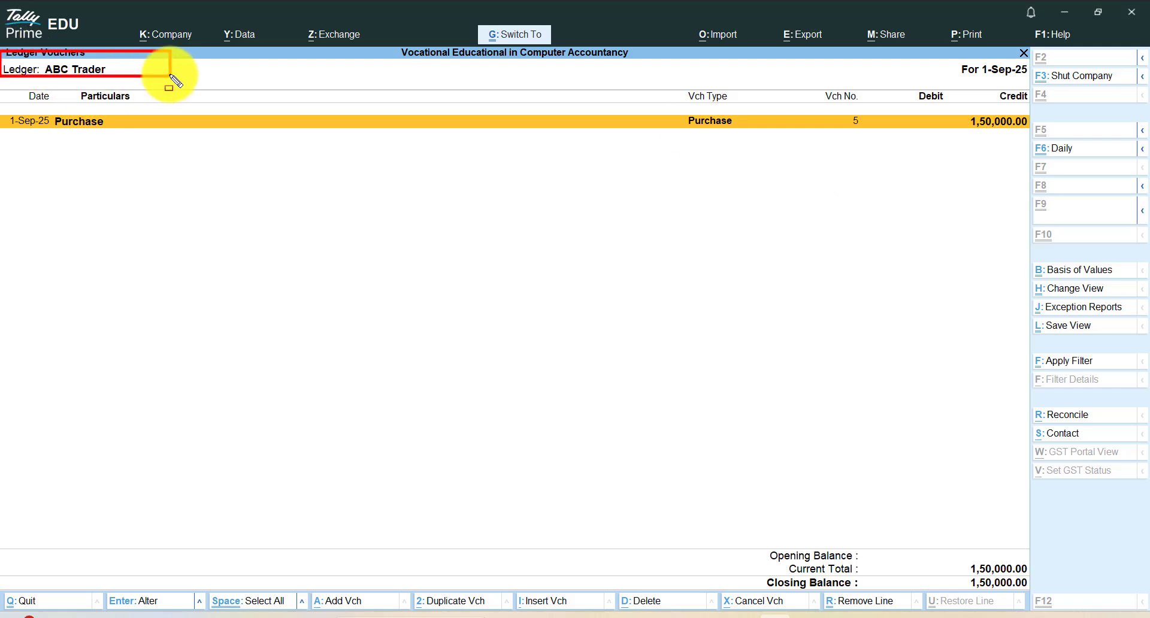
{"action": "mouse_move", "coordinate": [2, 86]}
{"action": "left_mouse_down"}
{"action": "mouse_move", "coordinate": [1018, 159]}
{"action": "mouse_move", "coordinate": [1018, 147]}
{"action": "mouse_move", "coordinate": [1033, 158]}
{"action": "left_mouse_up"}
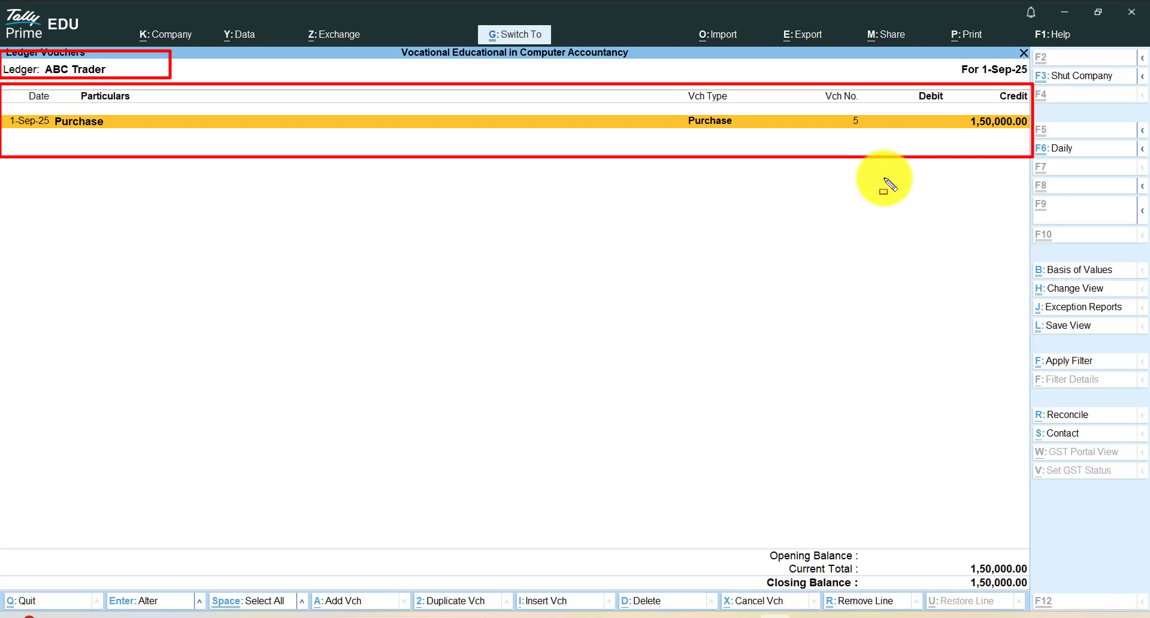
{"action": "key", "text": "Escape"}
{"action": "key", "text": "Escape"}
{"action": "key", "text": "Escape"}
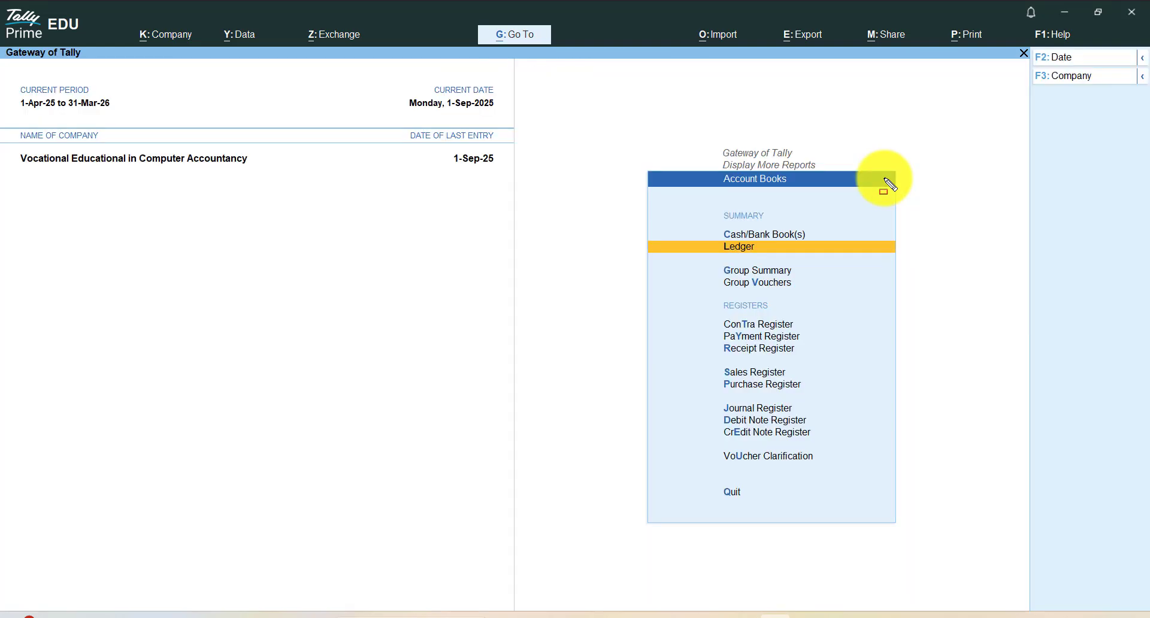
{"action": "key", "text": "Escape"}
{"action": "key", "text": "Escape"}
{"action": "key", "text": "Escape"}
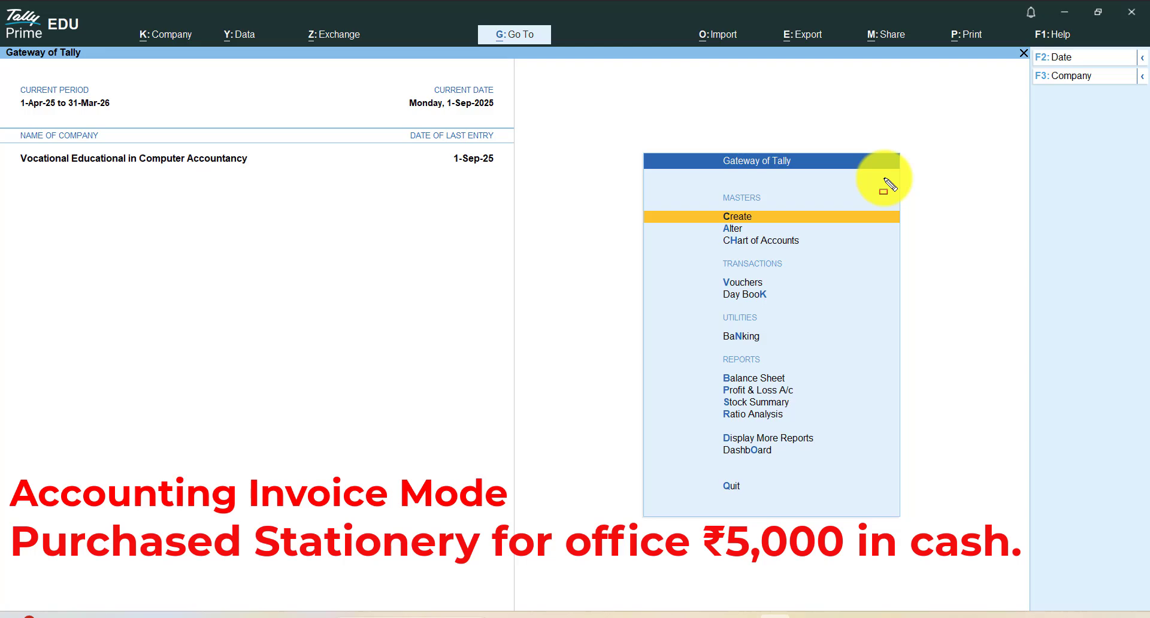
Step: Start a new purchase voucher and set it to Accounting Invoice mode
{"action": "key", "text": "Down"}
{"action": "key", "text": "Down"}
{"action": "key", "text": "Down"}
{"action": "key", "text": "Return"}
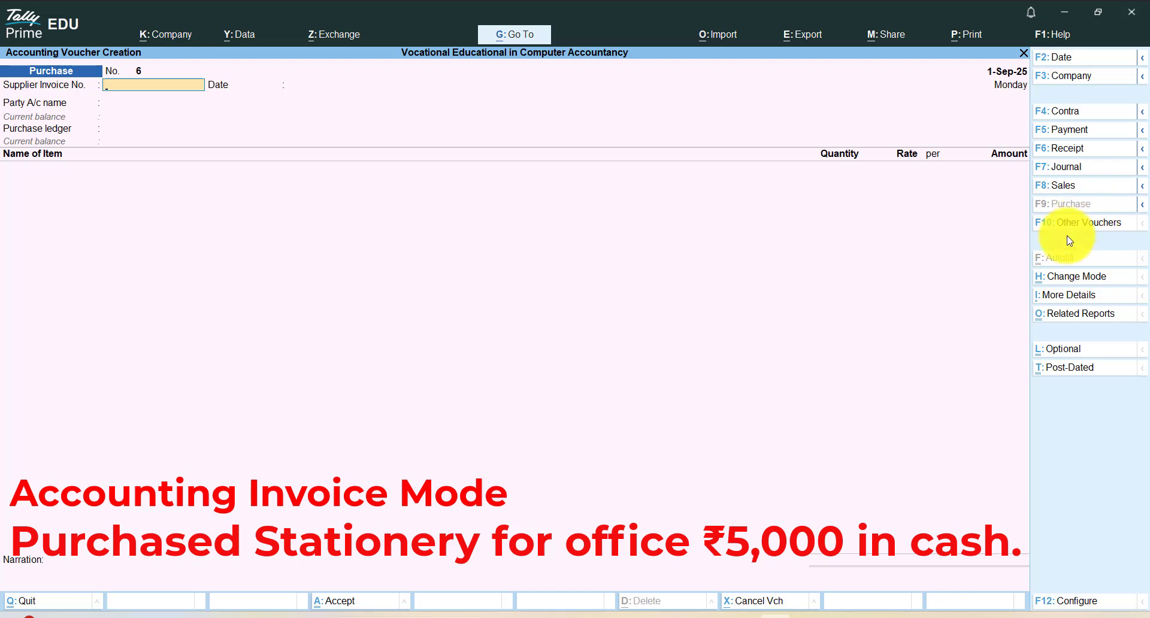
{"action": "left_click", "coordinate": [1063, 280]}
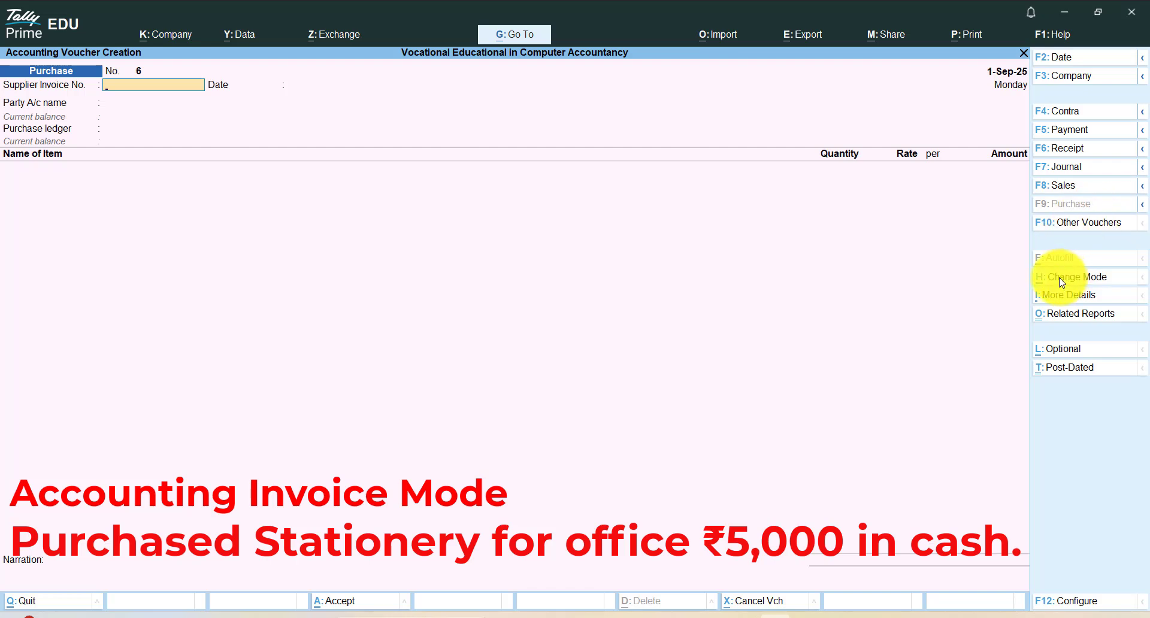
{"action": "key", "text": "Down"}
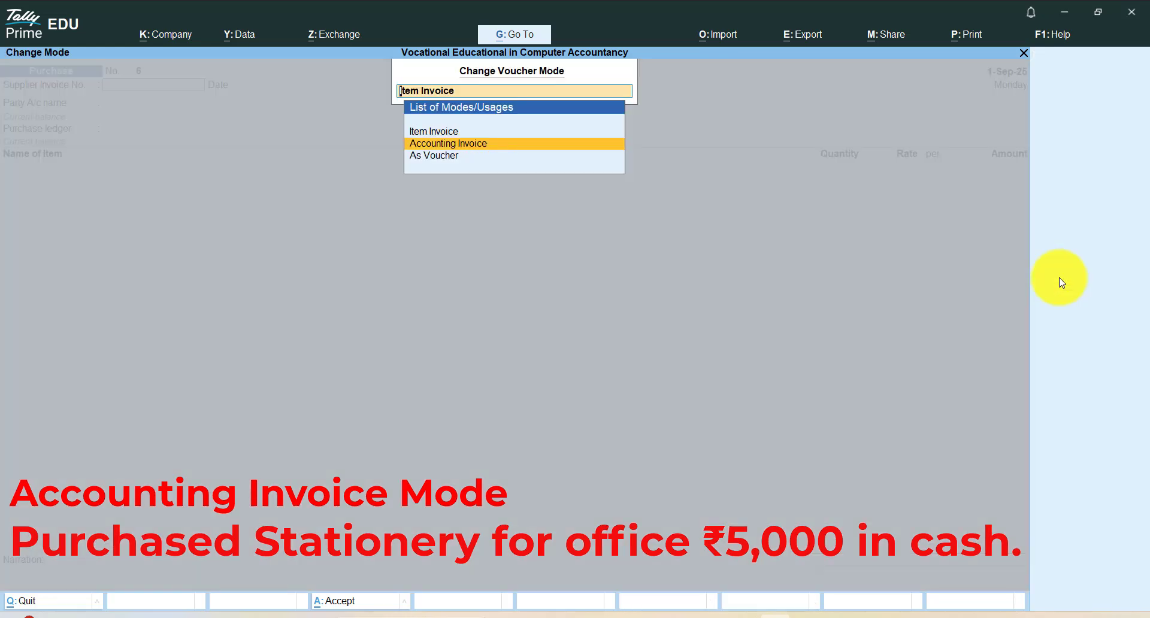
{"action": "key", "text": "Return"}
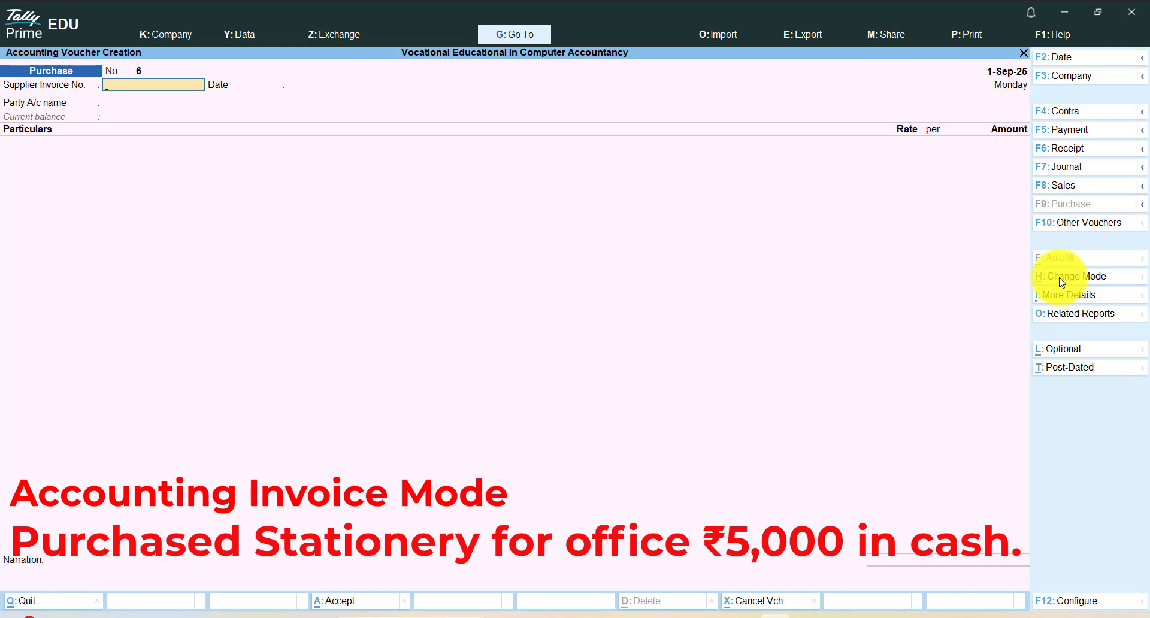
Step: Enter 045 as the supplier invoice number and accept 1-Sep-25 as its date
{"action": "type", "text": "045"}
{"action": "key", "text": "Return"}
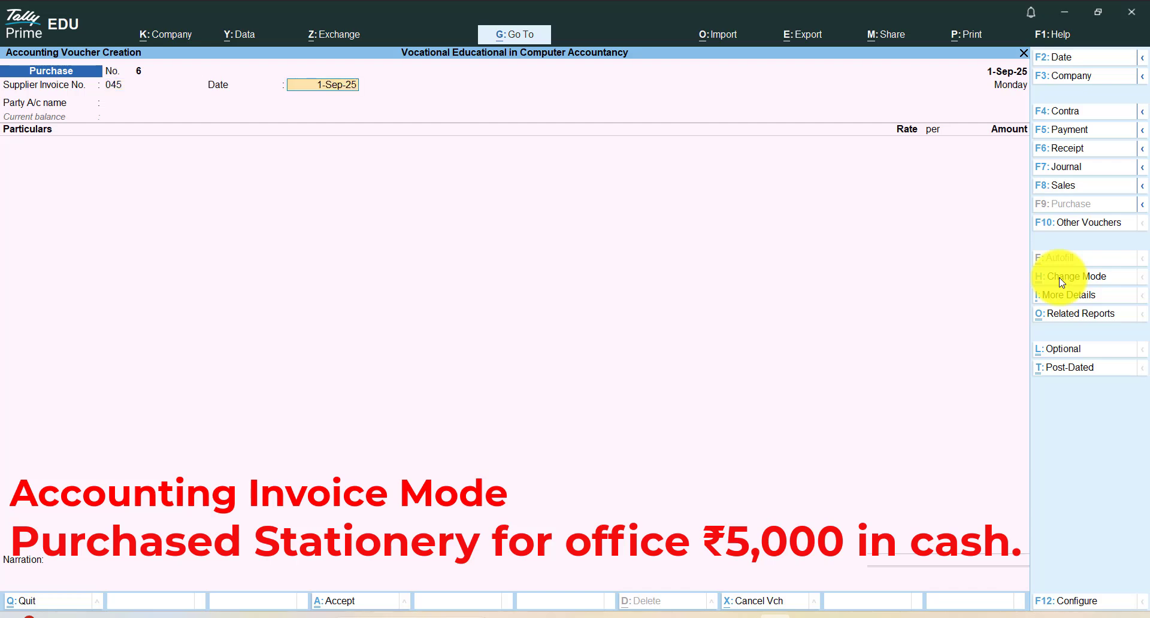
{"action": "key", "text": "Return"}
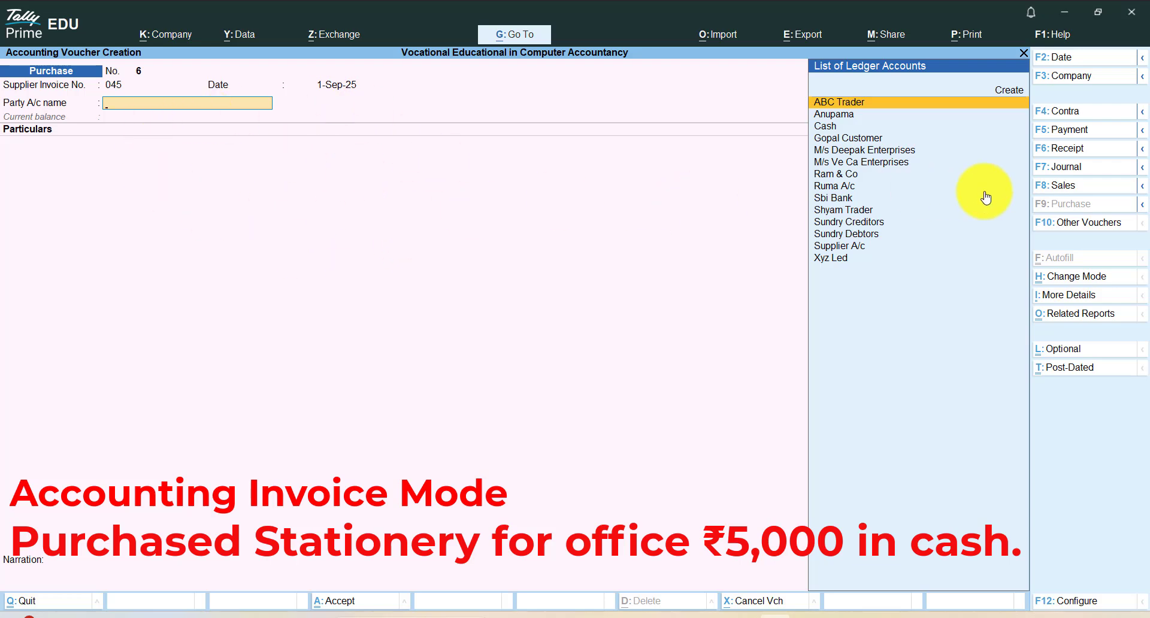
Step: Change the purchase voucher to As Voucher mode and proceed to its credit line, keeping the invoice number and date
{"action": "left_click", "coordinate": [1098, 280]}
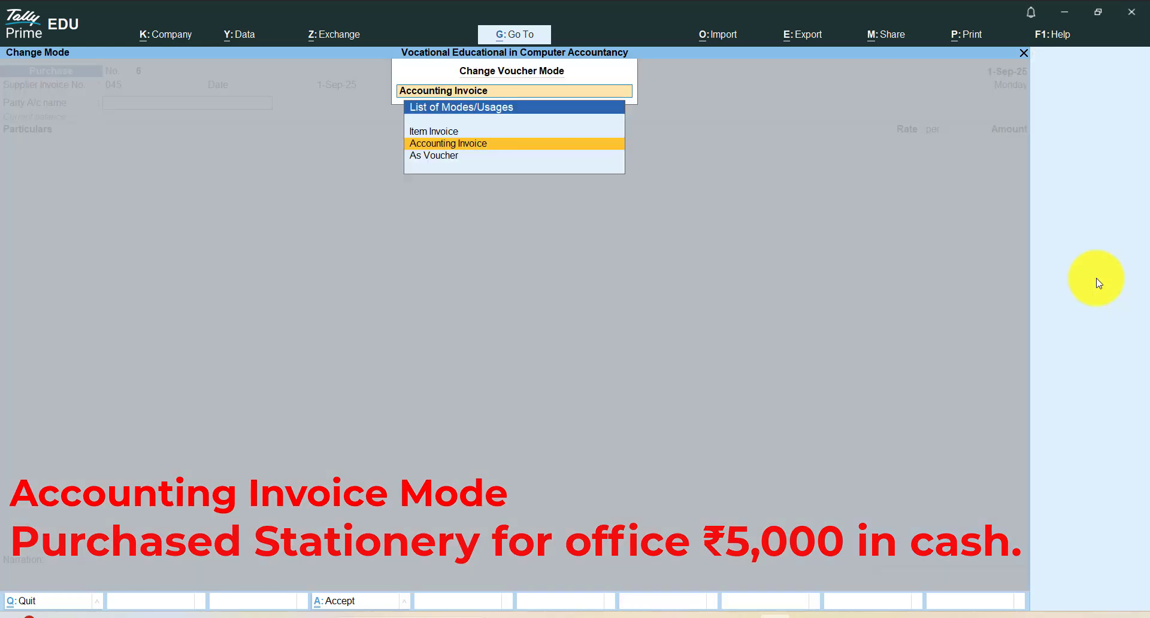
{"action": "key", "text": "Down"}
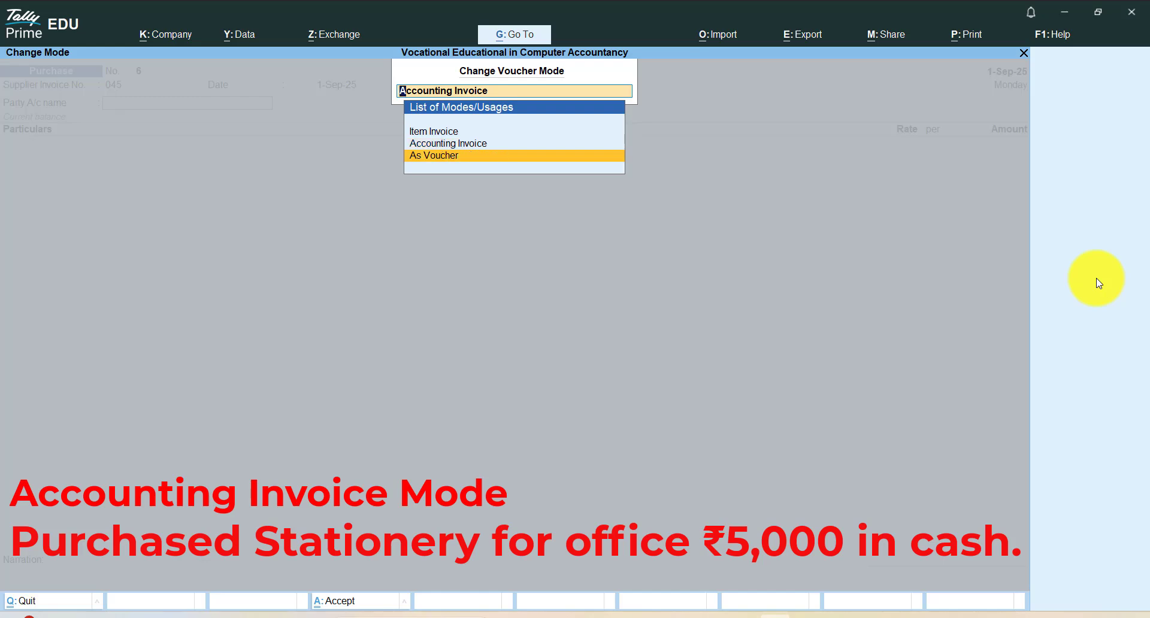
{"action": "key", "text": "Return"}
{"action": "key", "text": "Return"}
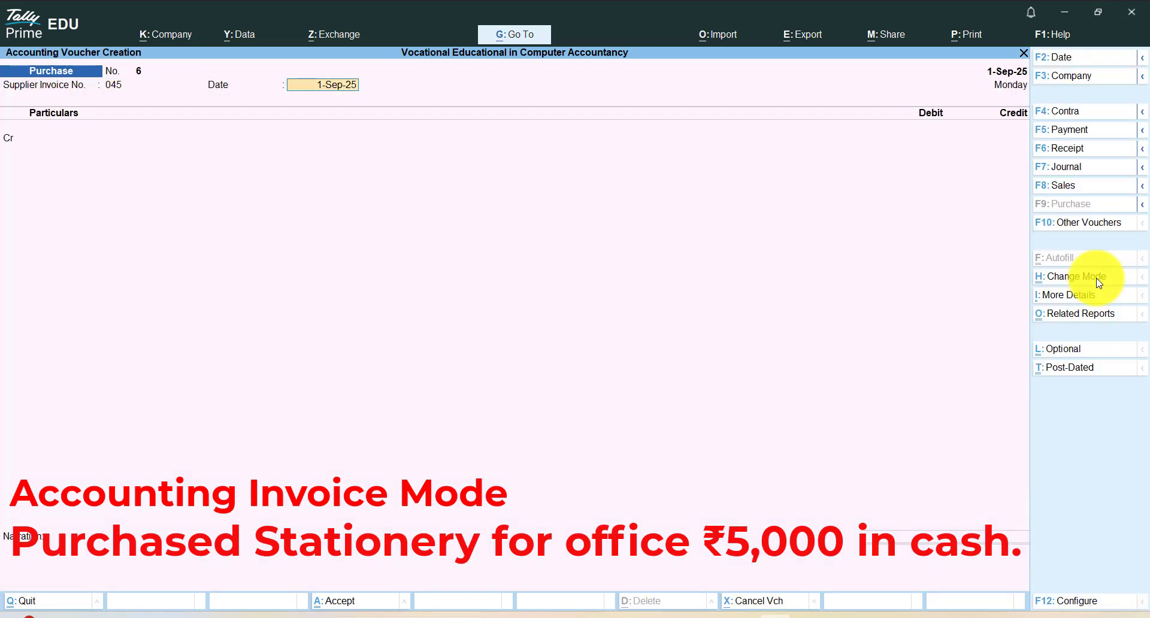
{"action": "key", "text": "Return"}
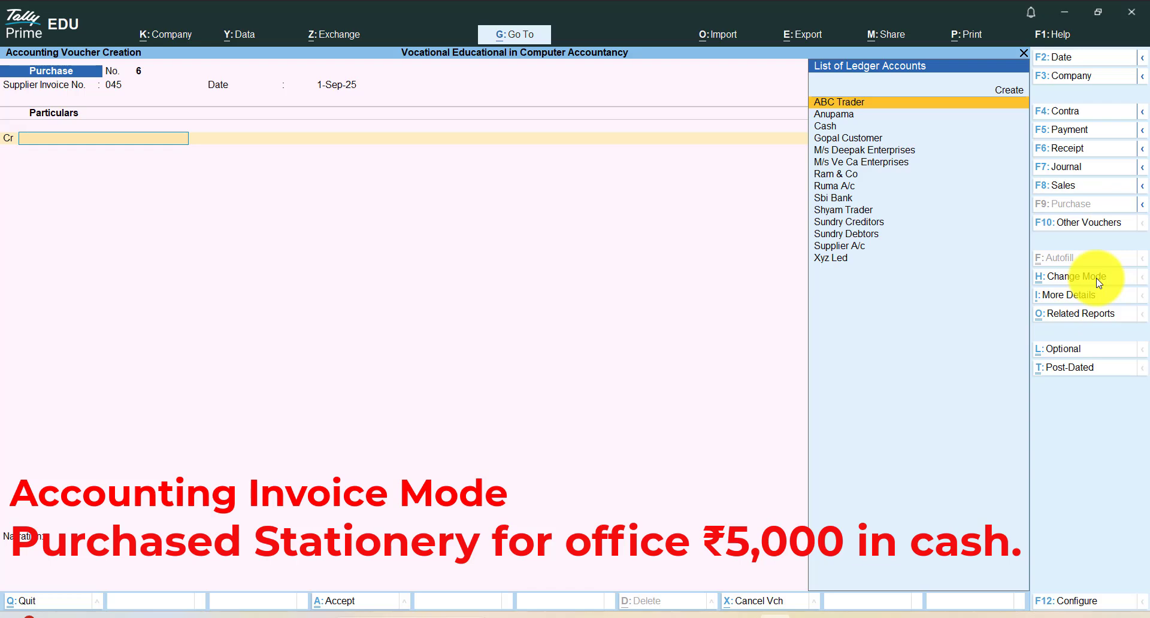
Step: Credit the Cash ledger with 5,000, accepting the default party details
{"action": "type", "text": "cas"}
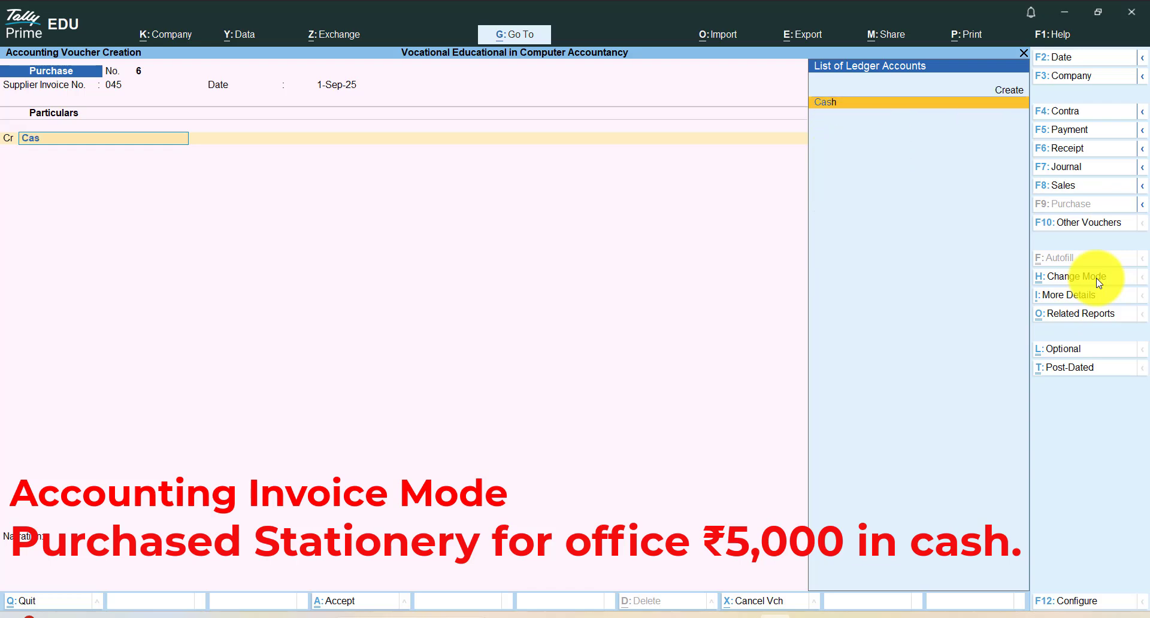
{"action": "key", "text": "Return"}
{"action": "key", "text": "ctrl+a"}
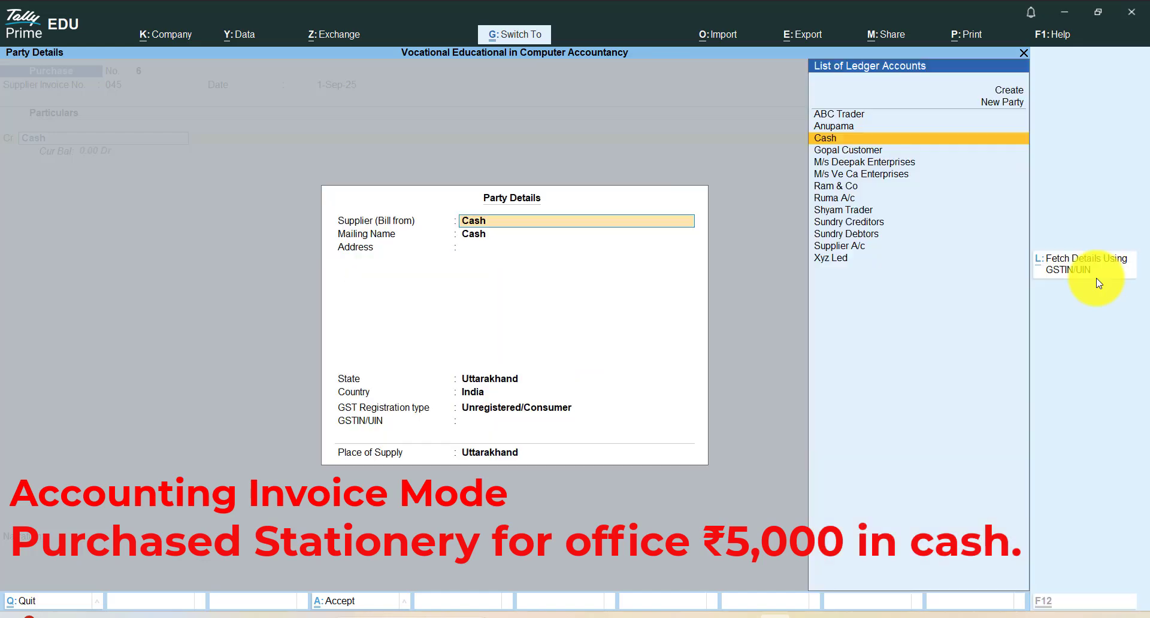
{"action": "key", "text": "ctrl+a"}
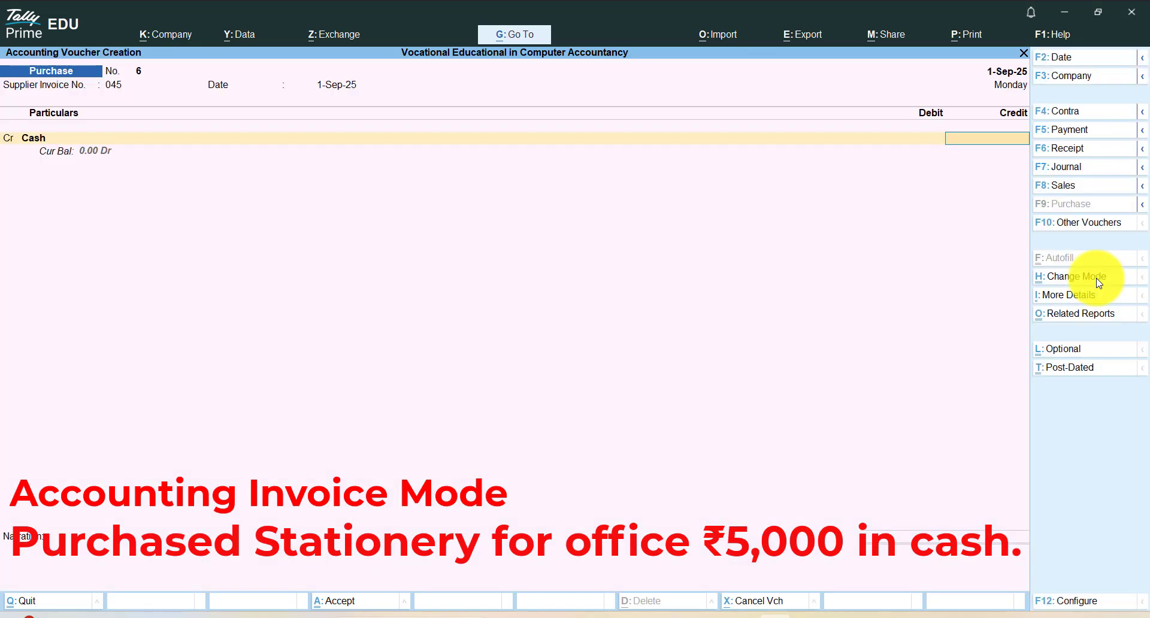
{"action": "type", "text": "5000"}
{"action": "key", "text": "Return"}
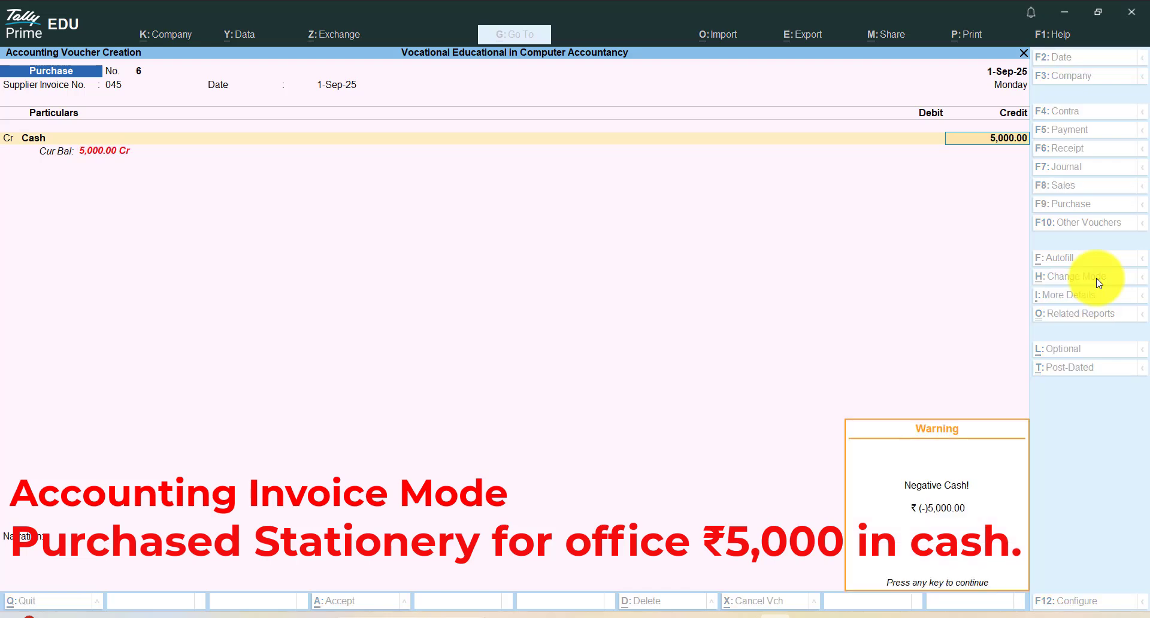
{"action": "key", "text": "Return"}
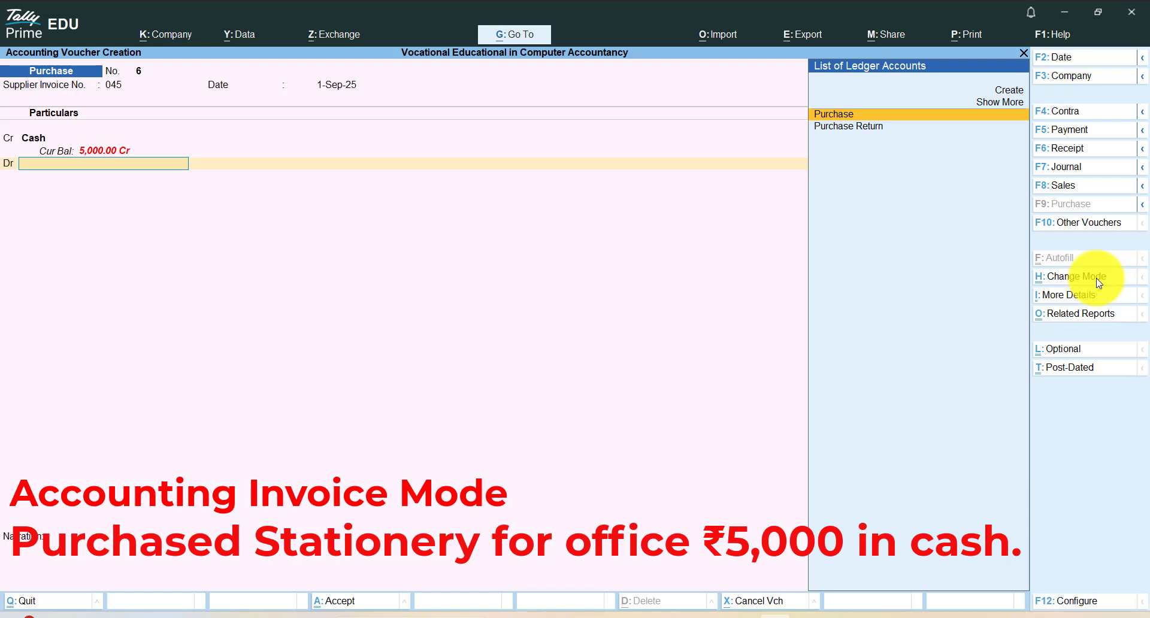
Step: Open the Cash ledger for alteration from the voucher's credit line and accept it with an opening balance of 50,000.00 Dr
{"action": "key", "text": "BackSpace"}
{"action": "key", "text": "BackSpace"}
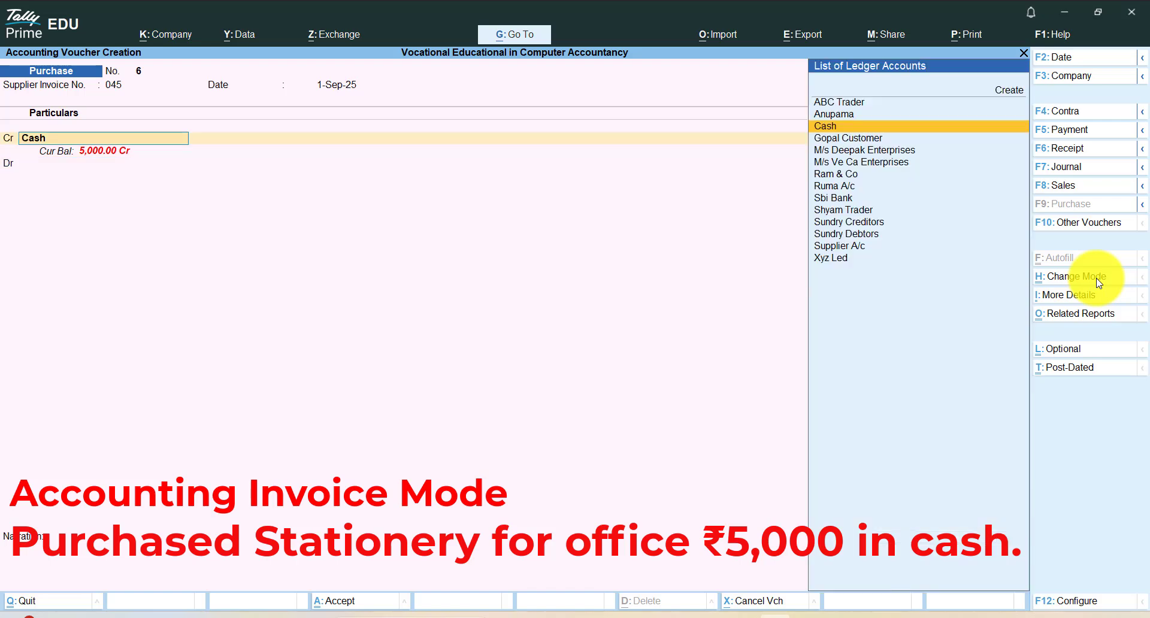
{"action": "key", "text": "ctrl"}
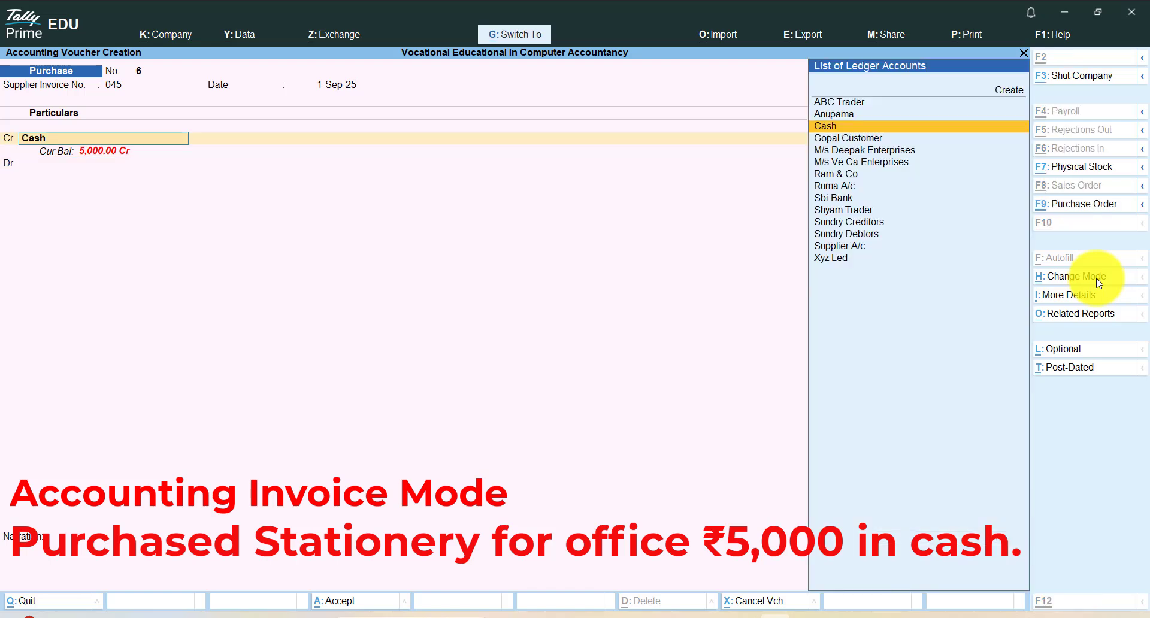
{"action": "key", "text": "ctrl+Return"}
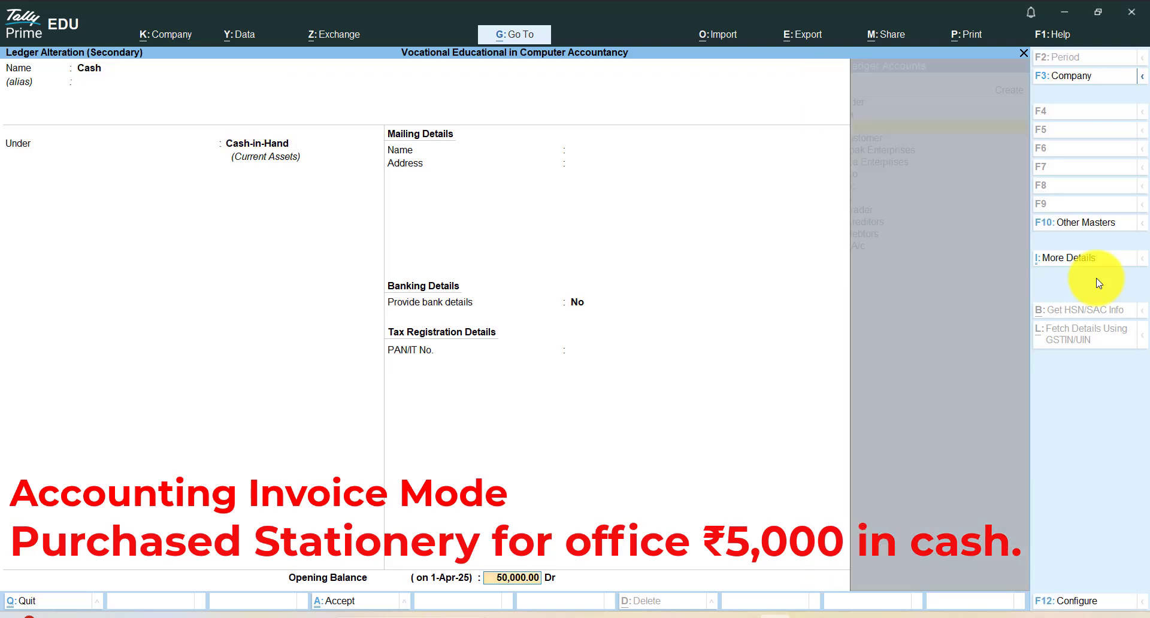
{"action": "key", "text": "Return"}
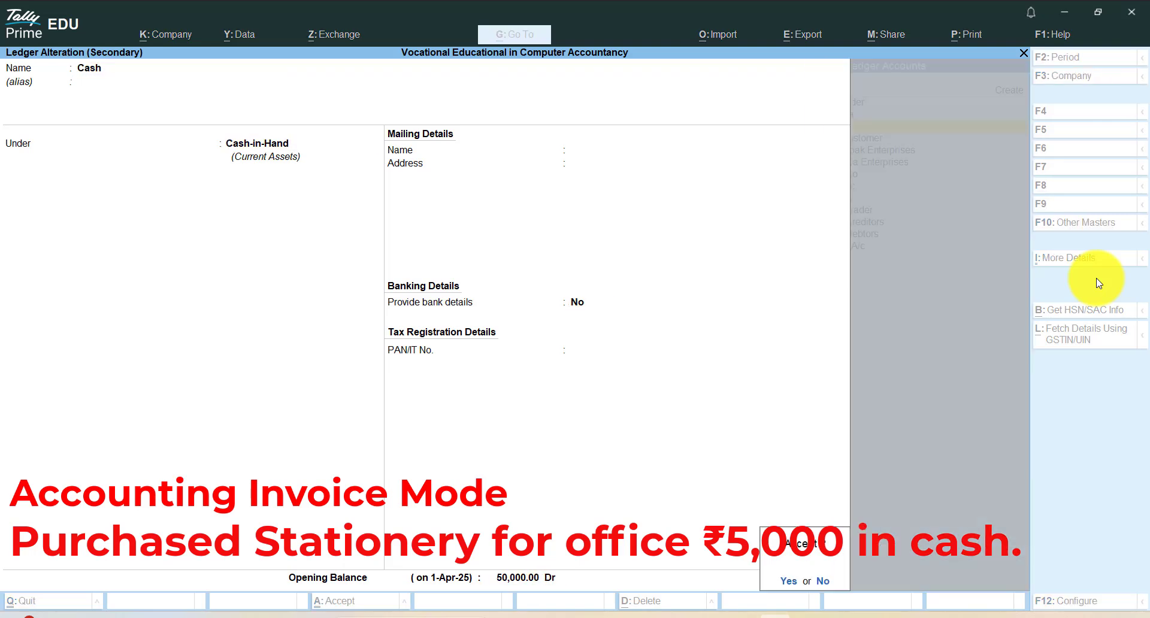
{"action": "key", "text": "y"}
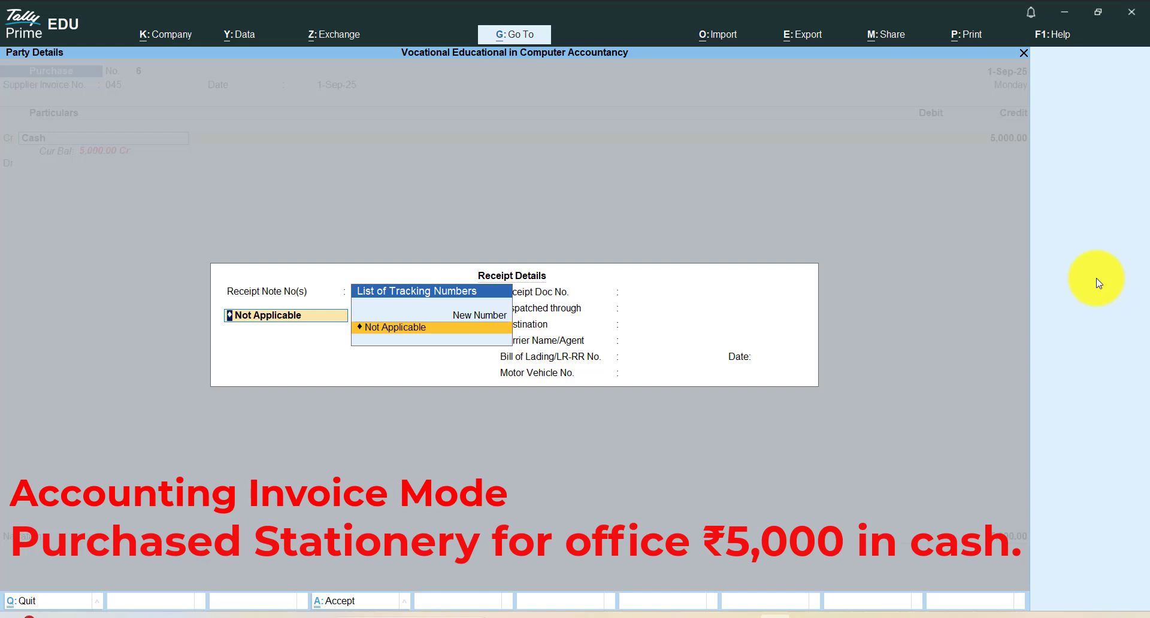
Step: Accept the default receipt and party details for the Cash credit line
{"action": "key", "text": "Return"}
{"action": "key", "text": "ctrl+a"}
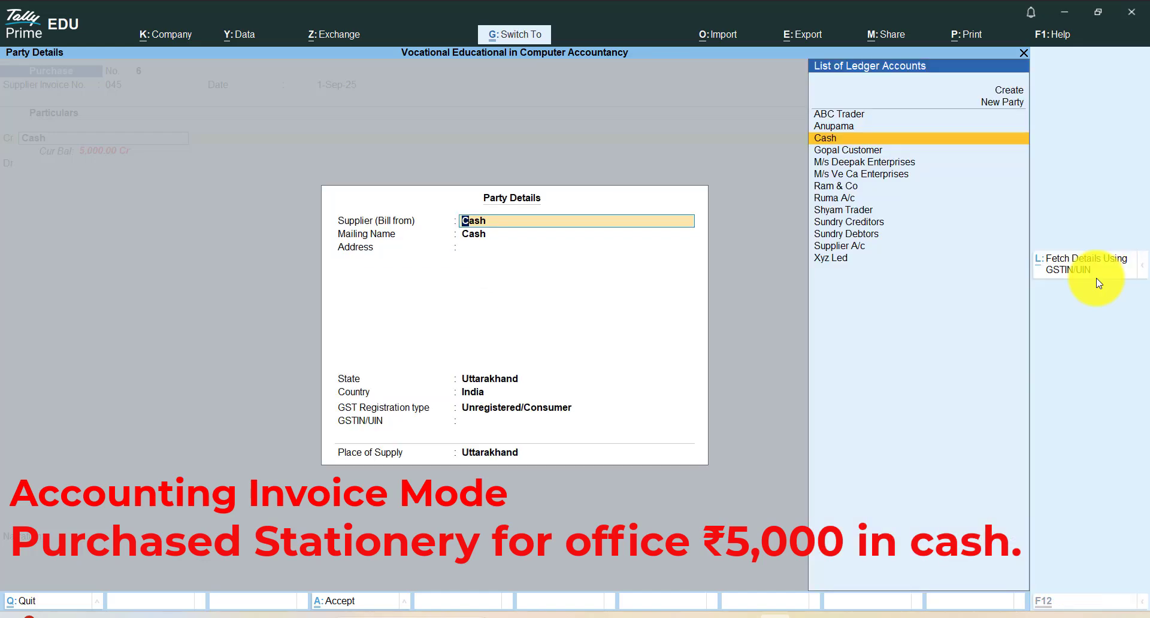
{"action": "key", "text": "ctrl+a"}
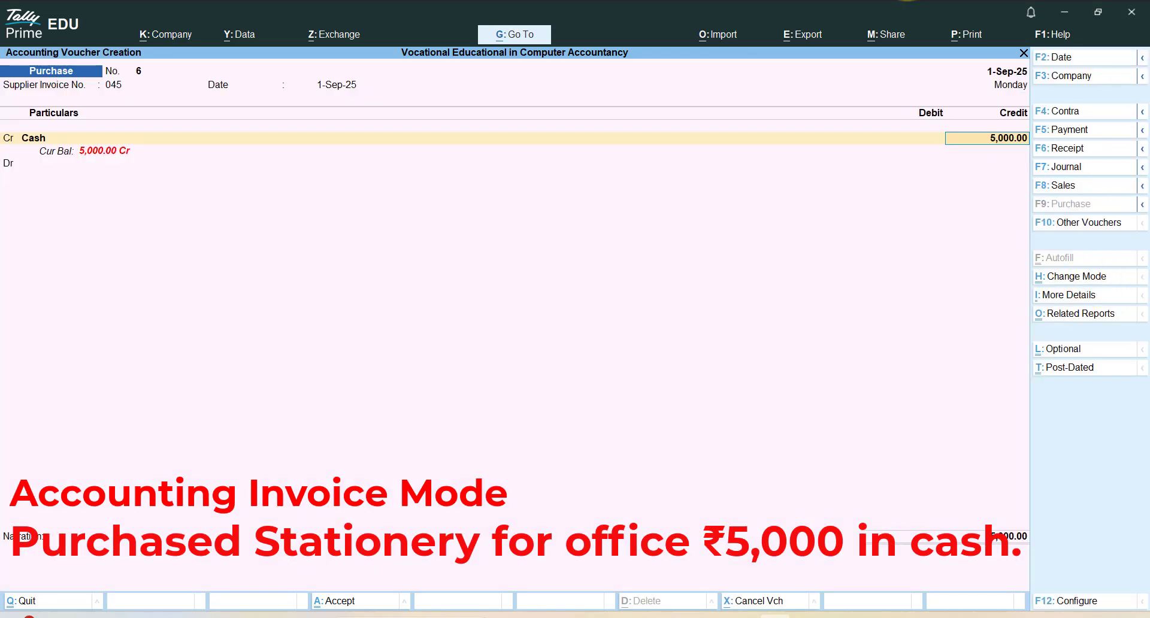
{"action": "left_click", "coordinate": [502, 35]}
{"action": "type", "text": "Vou"}
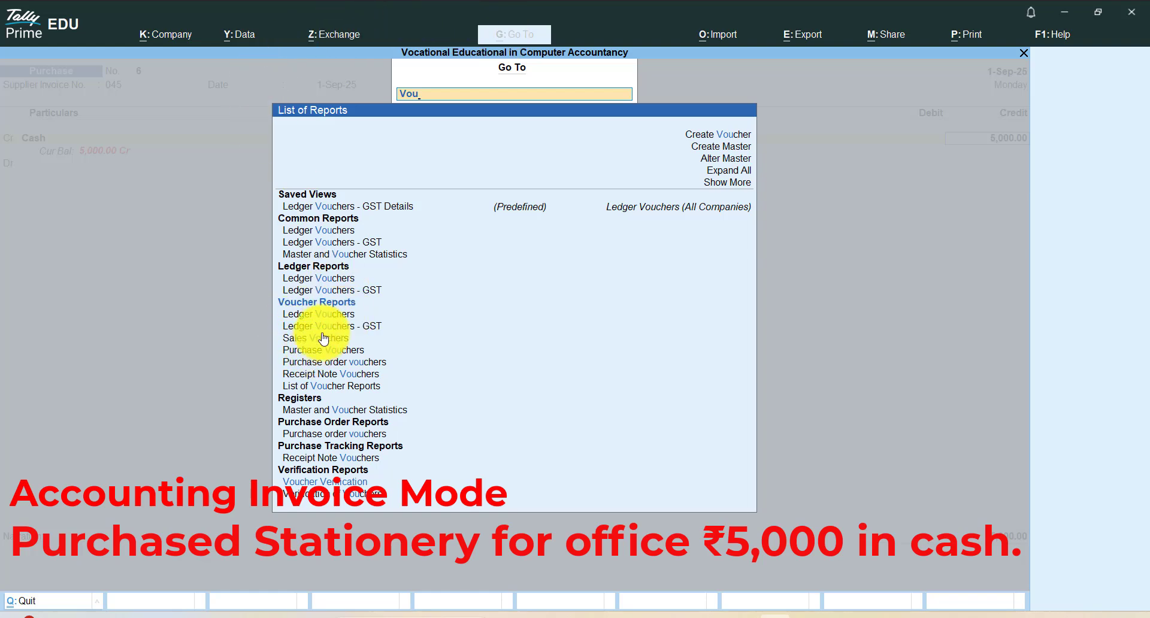
{"action": "left_click", "coordinate": [320, 235]}
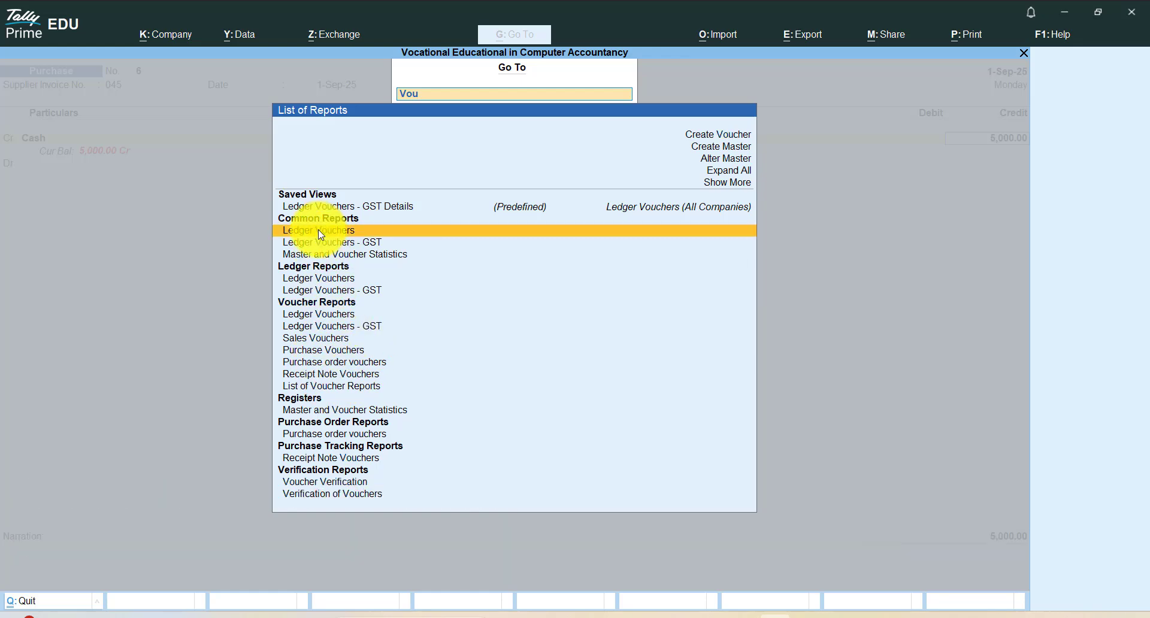
{"action": "left_click", "coordinate": [321, 234]}
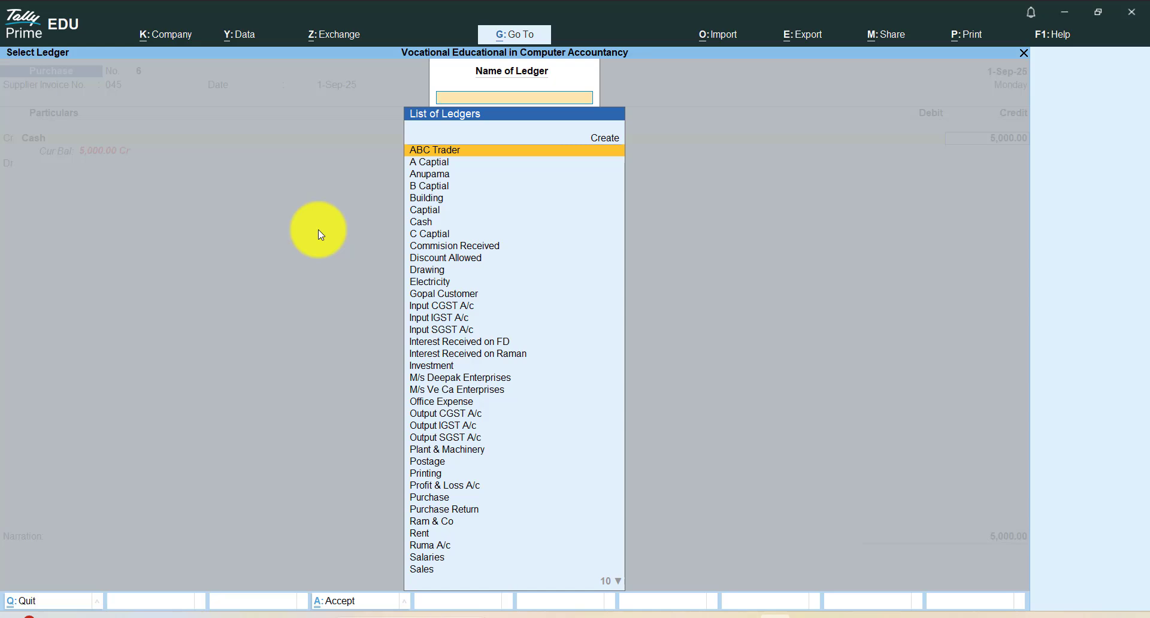
{"action": "key", "text": "Escape"}
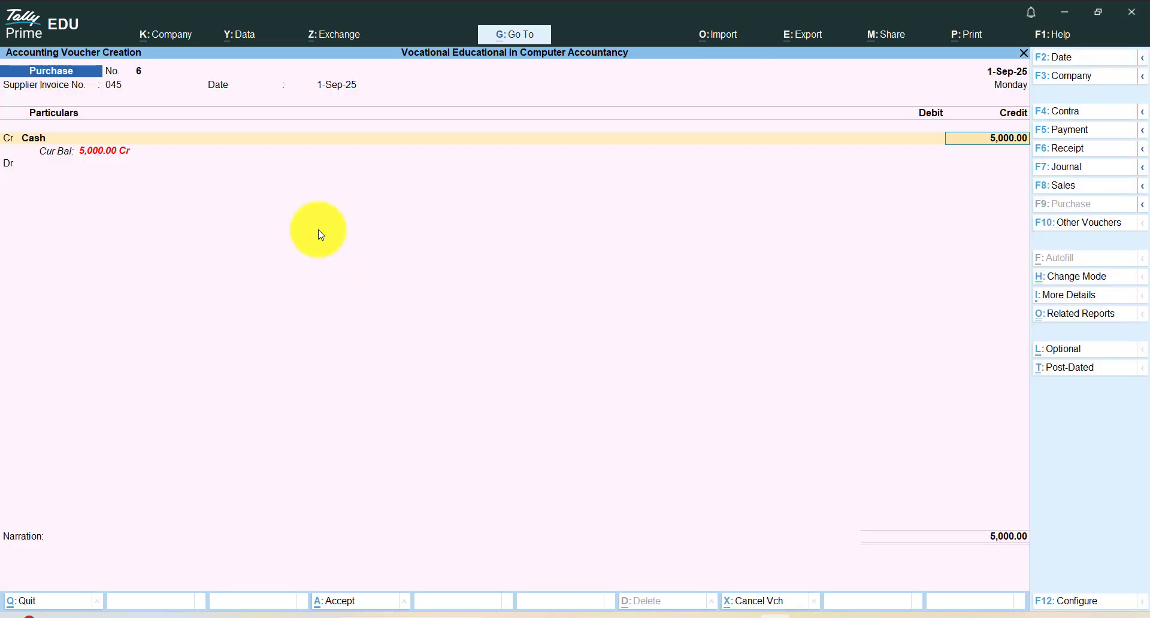
Step: Abandon the unfinished purchase voucher and start a receipt voucher with Cash as the account
{"action": "key", "text": "Escape"}
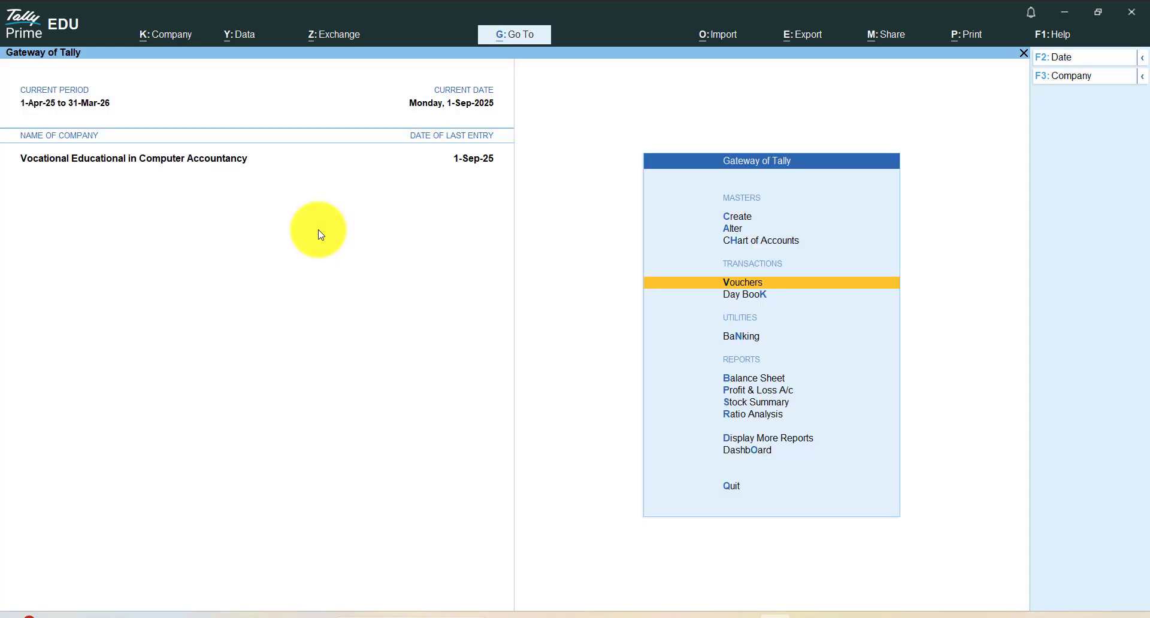
{"action": "key", "text": "Return"}
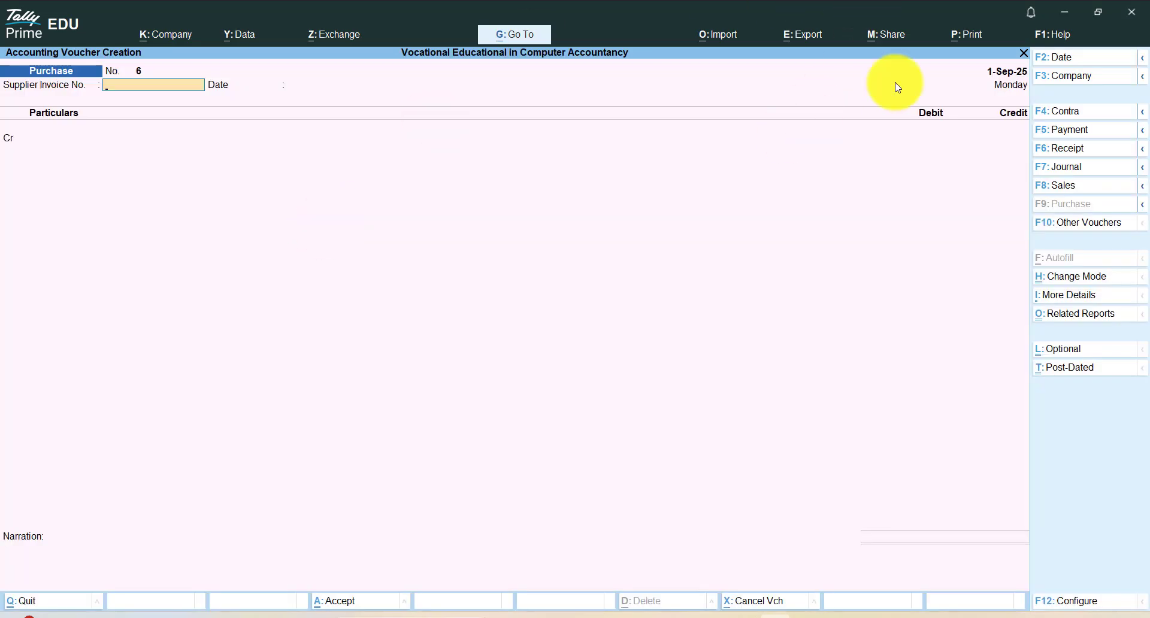
{"action": "left_click", "coordinate": [1064, 149]}
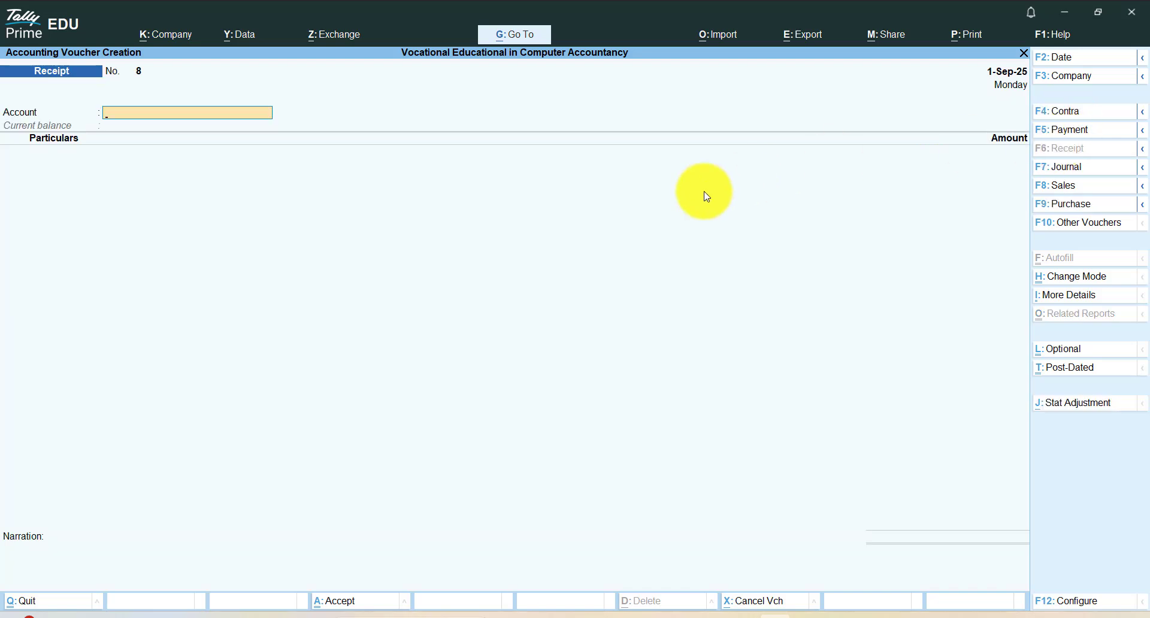
{"action": "type", "text": "Cas"}
{"action": "key", "text": "Return"}
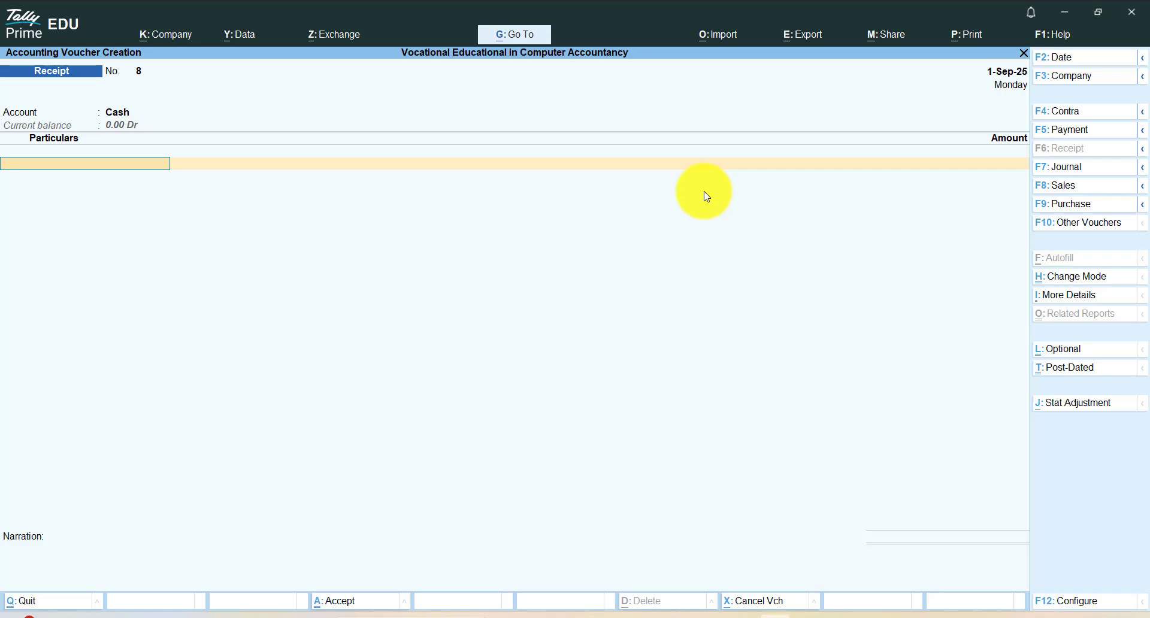
Step: Credit the A Captial ledger with 5,00,000 in the receipt voucher and save it
{"action": "type", "text": "C"}
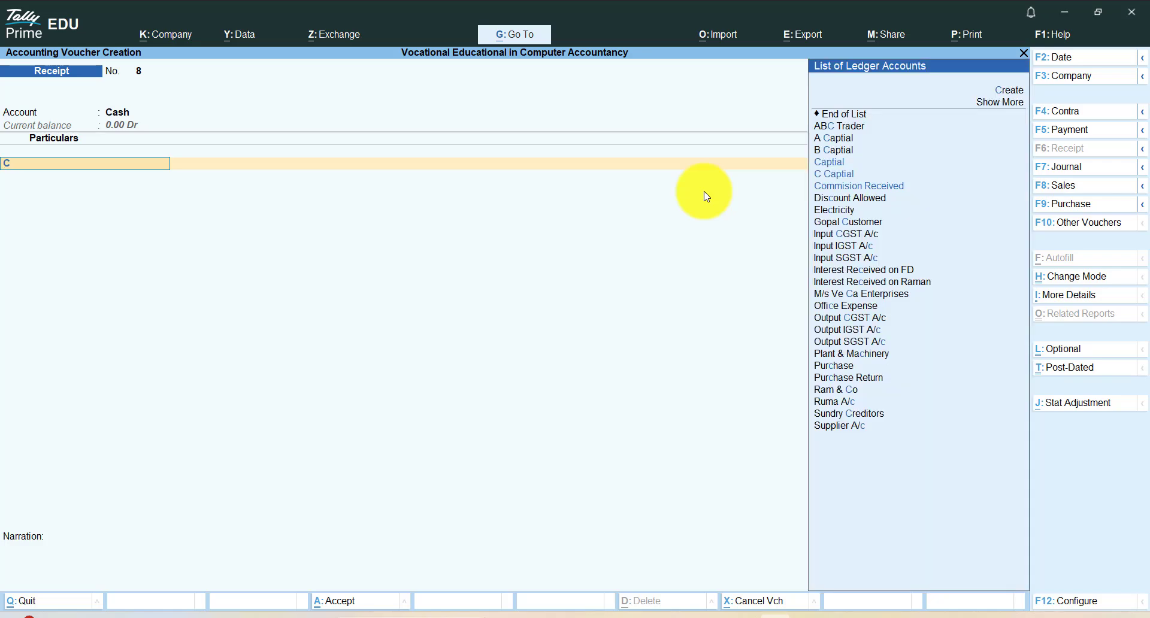
{"action": "key", "text": "Up"}
{"action": "key", "text": "Up"}
{"action": "key", "text": "Return"}
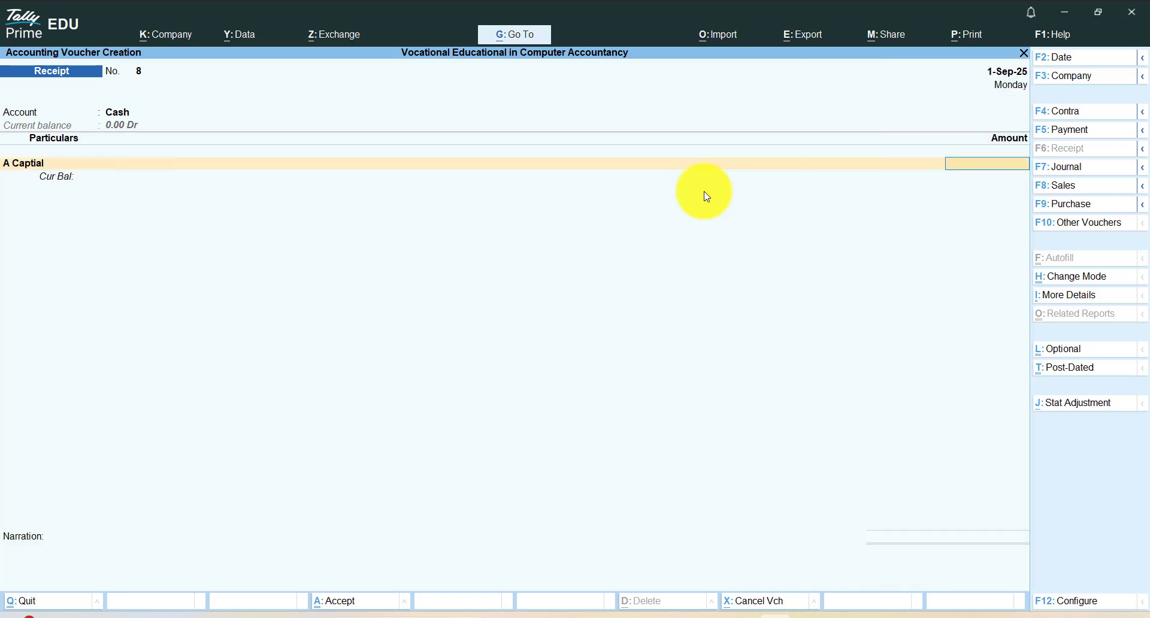
{"action": "type", "text": "500000"}
{"action": "key", "text": "Return"}
{"action": "key", "text": "ctrl"}
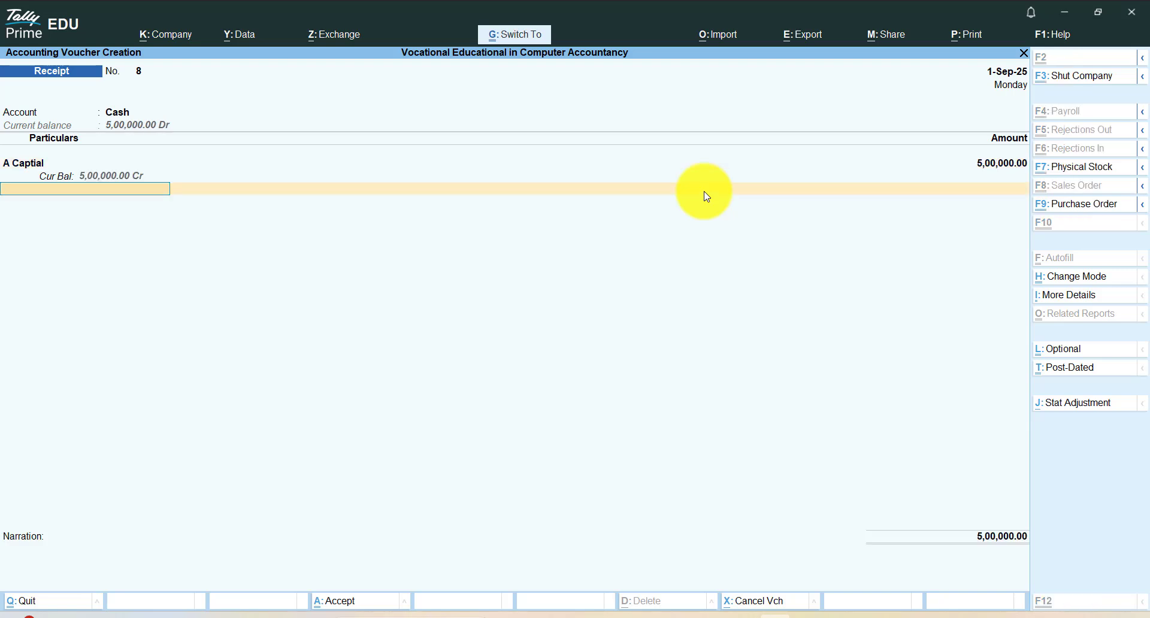
{"action": "key", "text": "ctrl+a"}
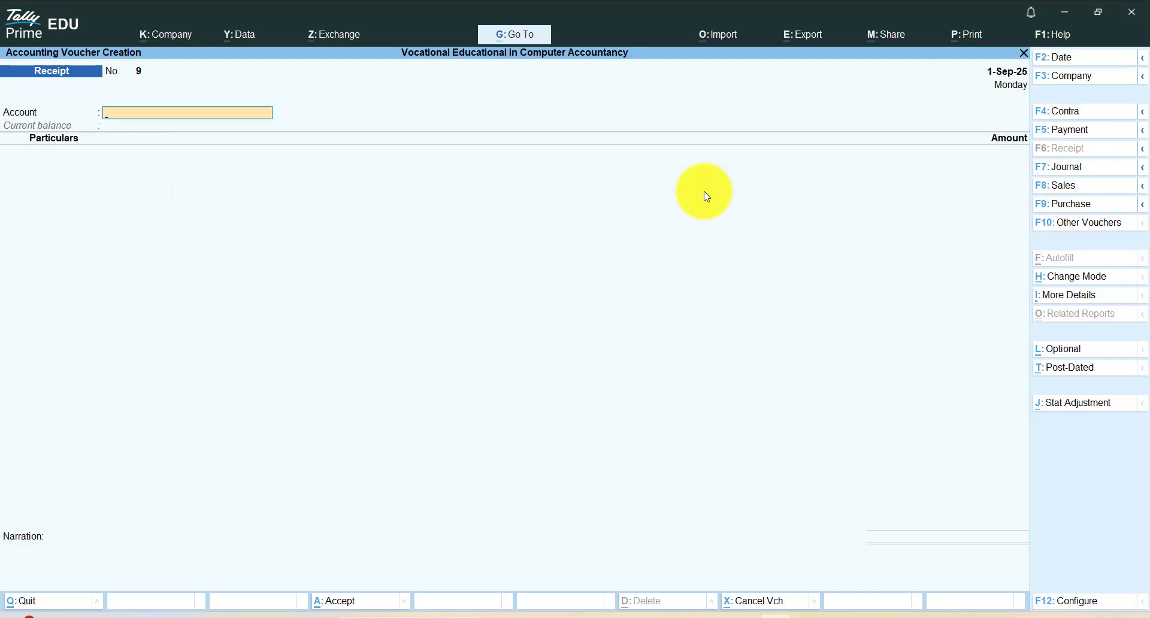
Step: Start a new purchase voucher and change its mode to Accounting Invoice
{"action": "left_click", "coordinate": [1071, 206]}
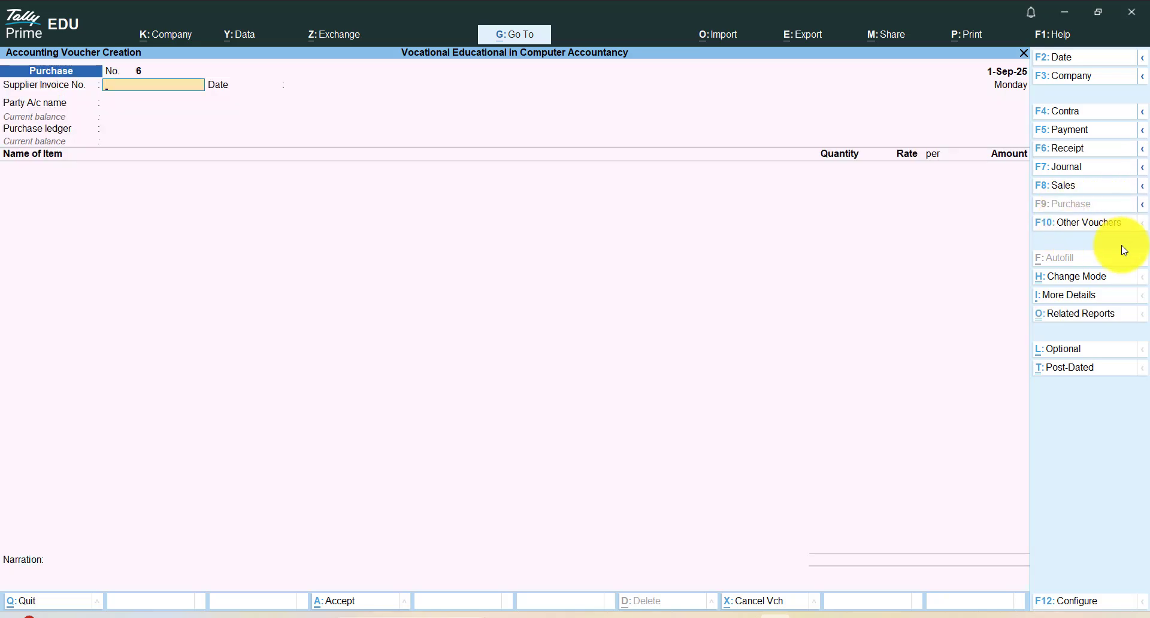
{"action": "left_click", "coordinate": [1081, 225]}
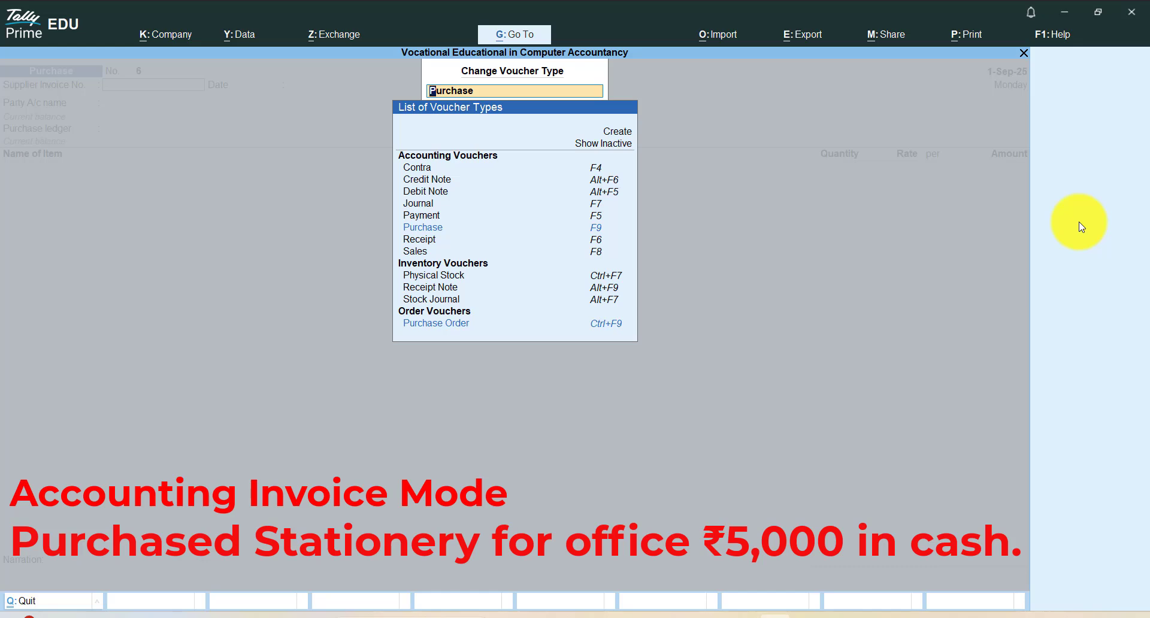
{"action": "key", "text": "Escape"}
{"action": "key", "text": "Escape"}
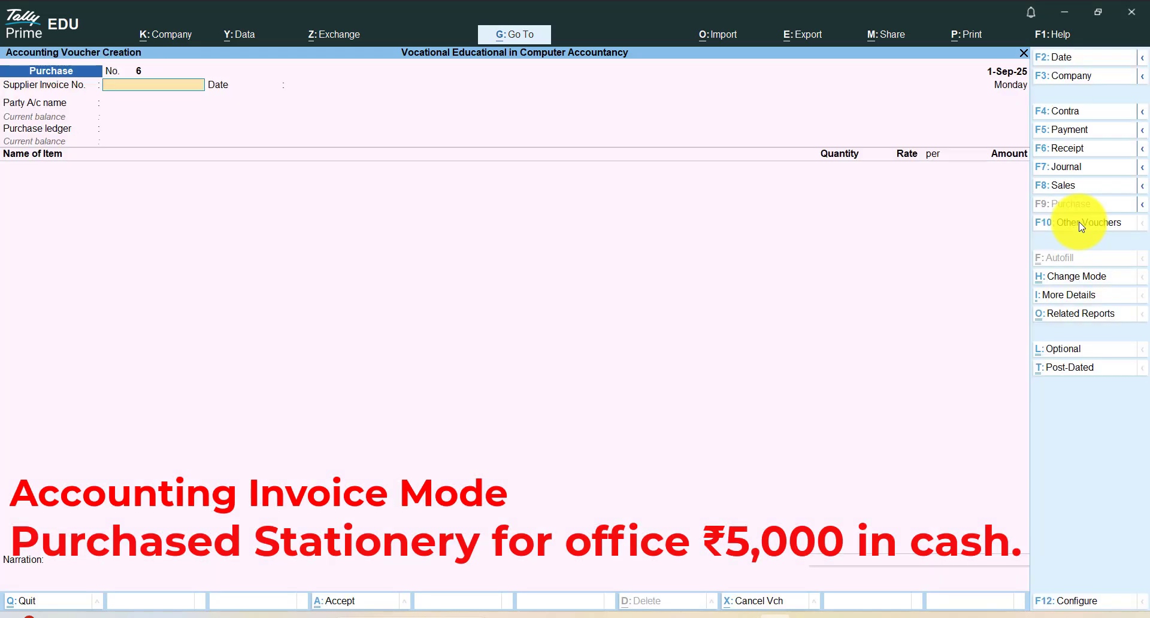
{"action": "left_click", "coordinate": [1072, 277]}
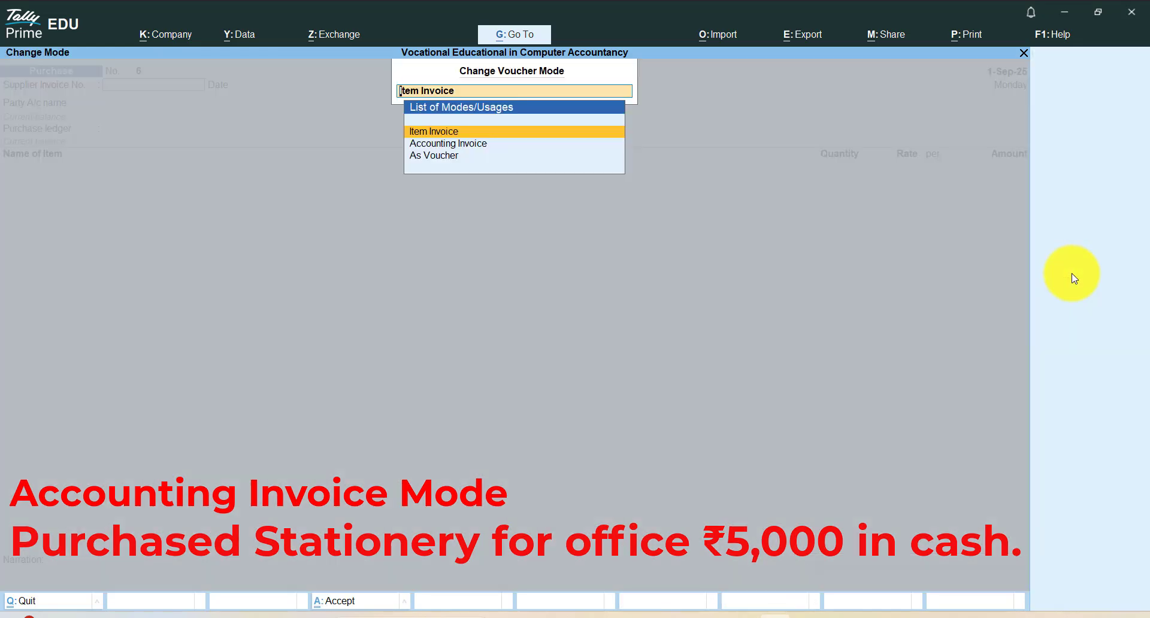
{"action": "key", "text": "Down"}
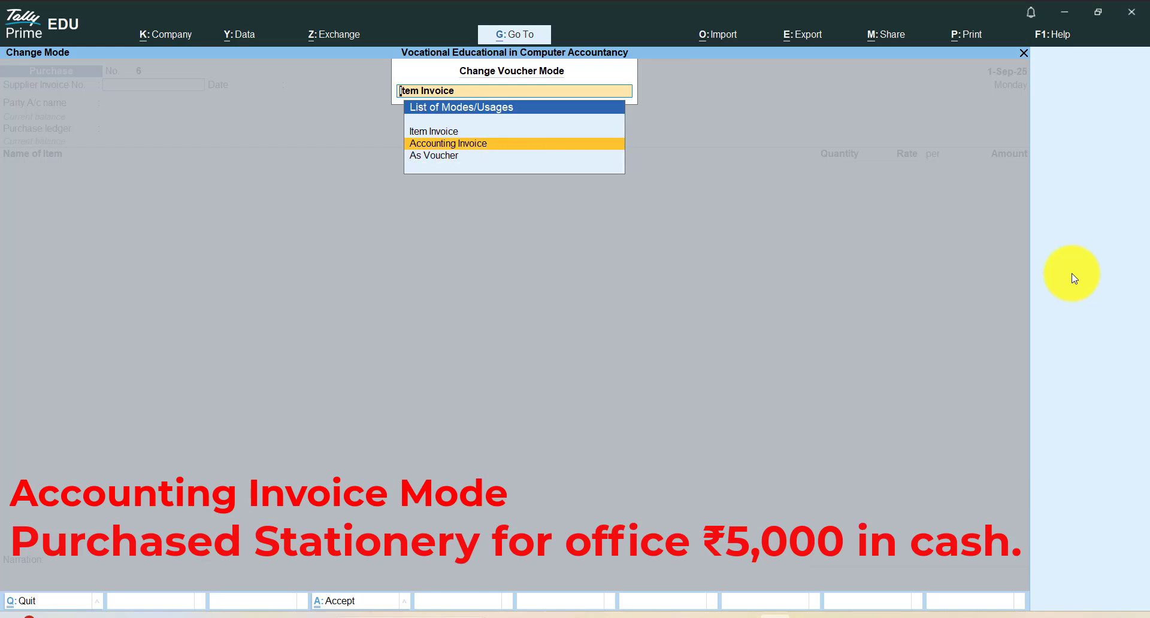
{"action": "key", "text": "Return"}
Step: Enter 45 as the supplier invoice number and accept 1-Sep-25 as the invoice date
{"action": "key", "text": "Return"}
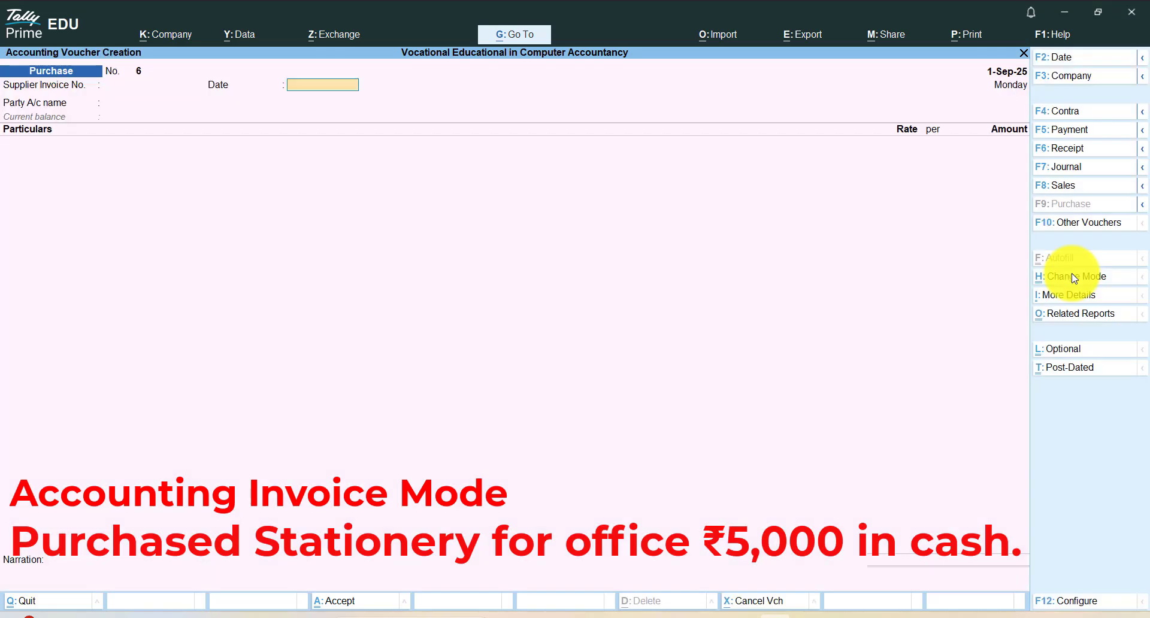
{"action": "key", "text": "Return"}
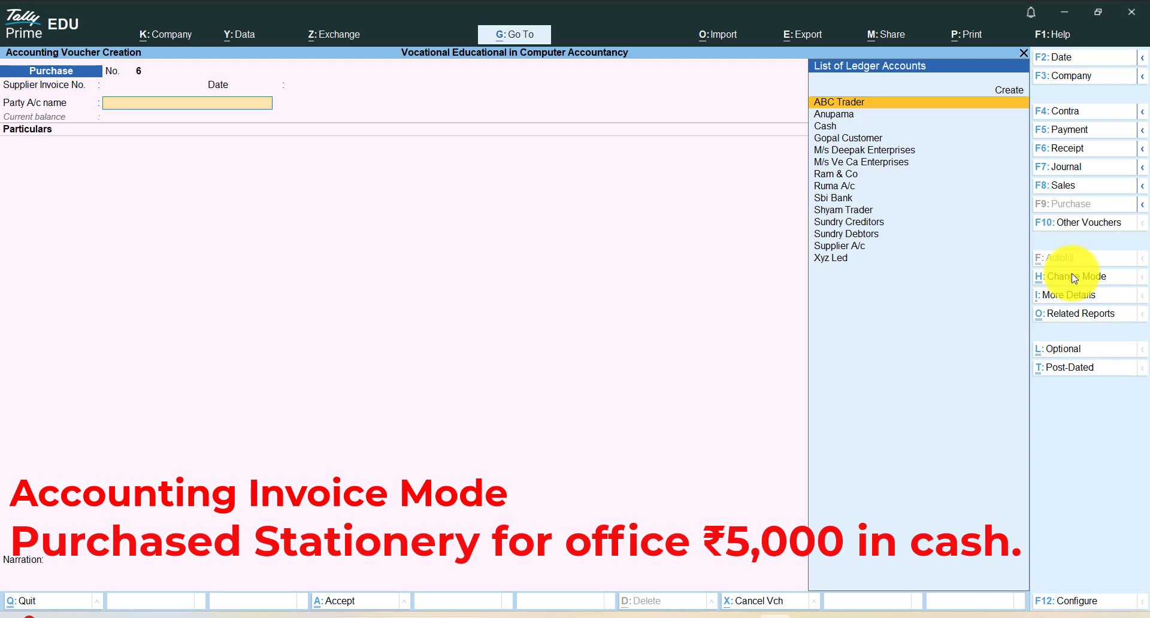
{"action": "key", "text": "BackSpace"}
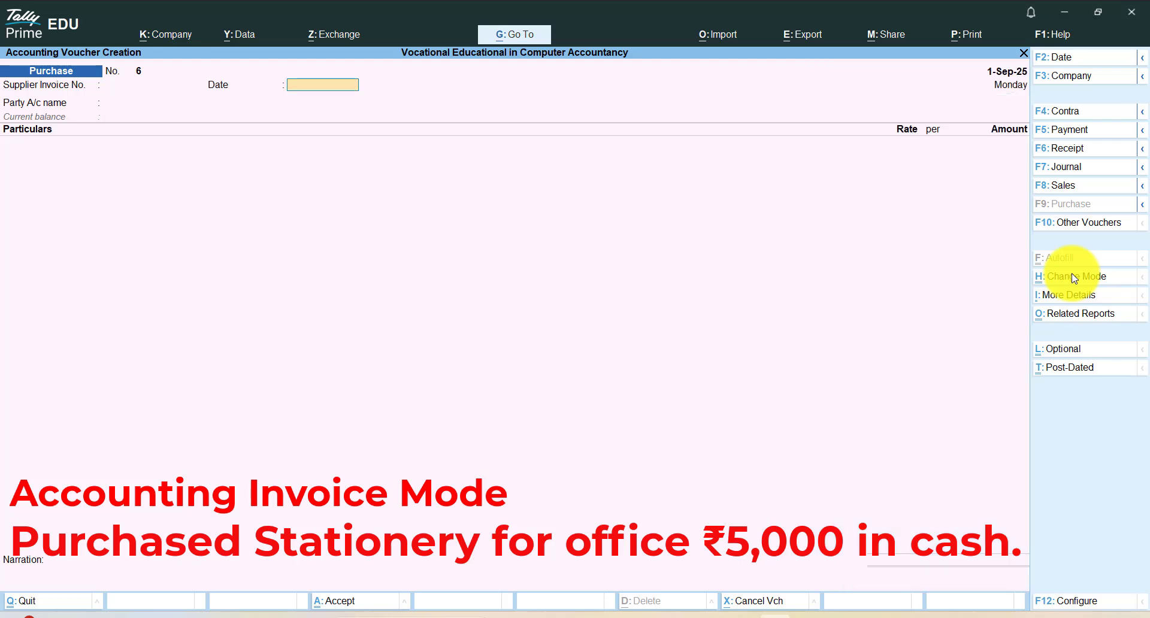
{"action": "key", "text": "BackSpace"}
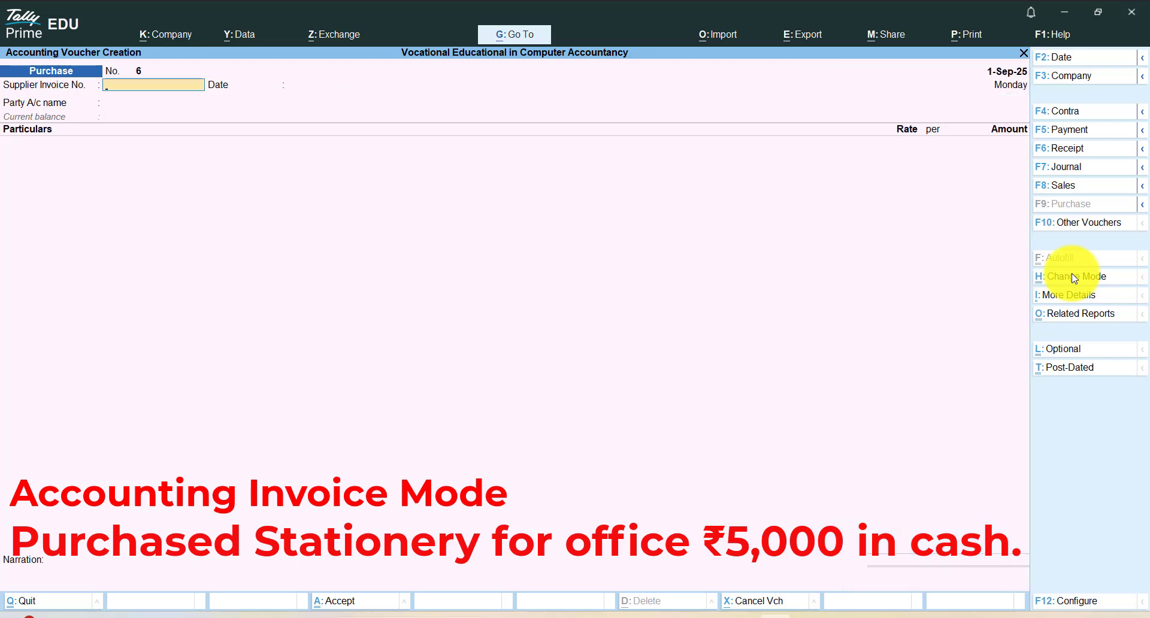
{"action": "type", "text": "56"}
{"action": "key", "text": "BackSpace"}
{"action": "key", "text": "BackSpace"}
{"action": "type", "text": "45"}
{"action": "key", "text": "Return"}
{"action": "key", "text": "Return"}
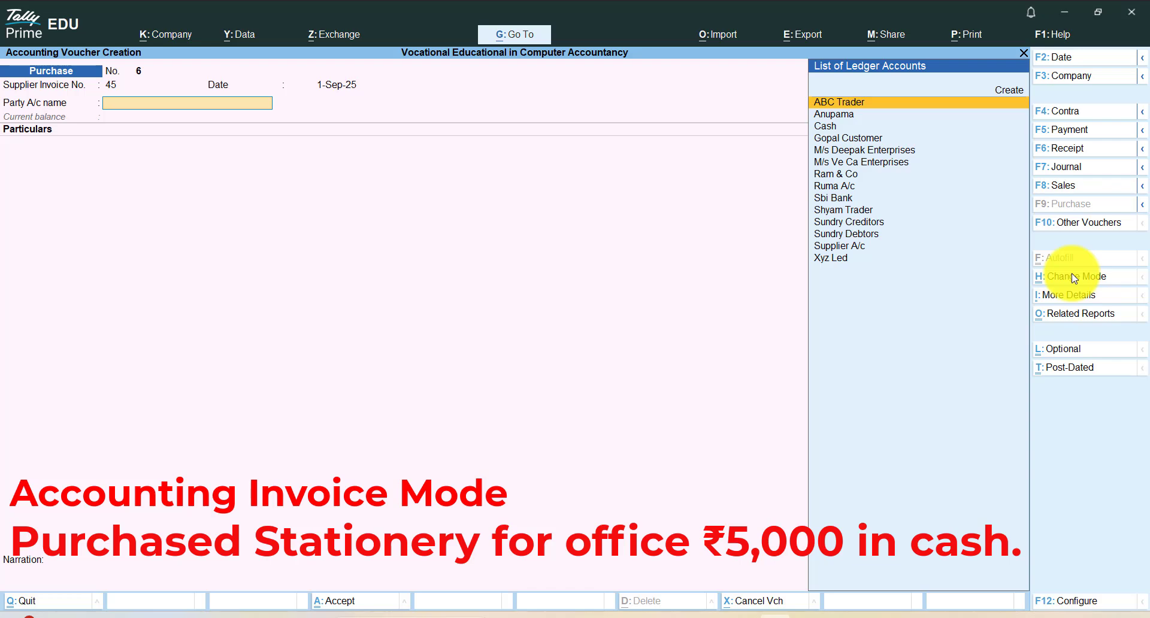
Step: Choose Cash as the party account and accept the default receipt and party details
{"action": "key", "text": "Down"}
{"action": "key", "text": "Down"}
{"action": "key", "text": "Return"}
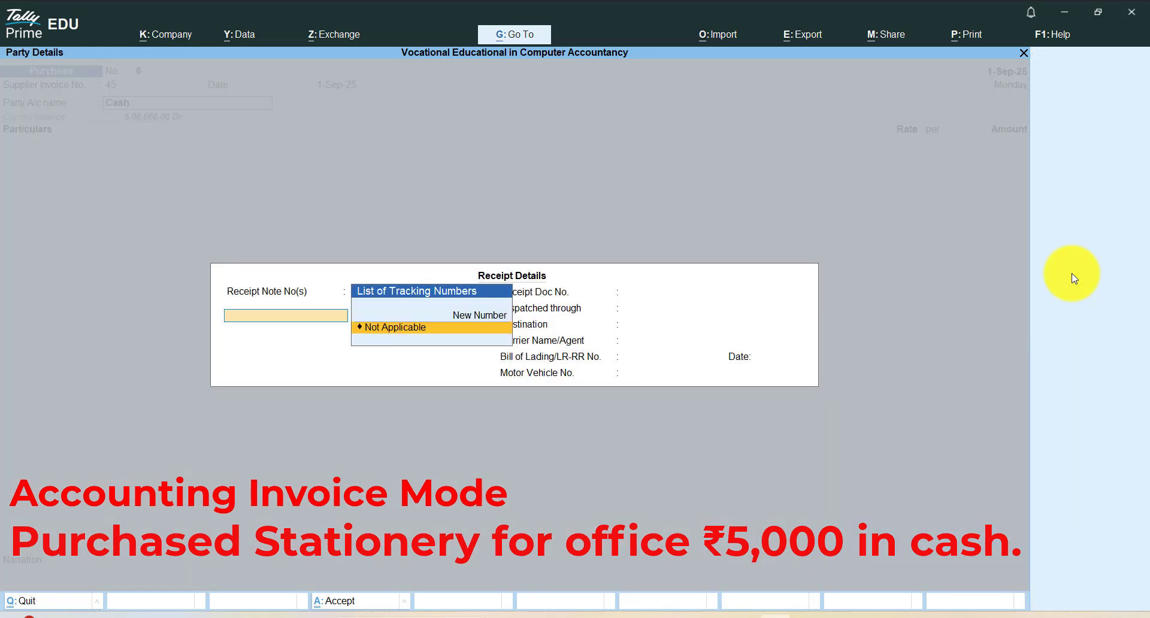
{"action": "key", "text": "ctrl+a"}
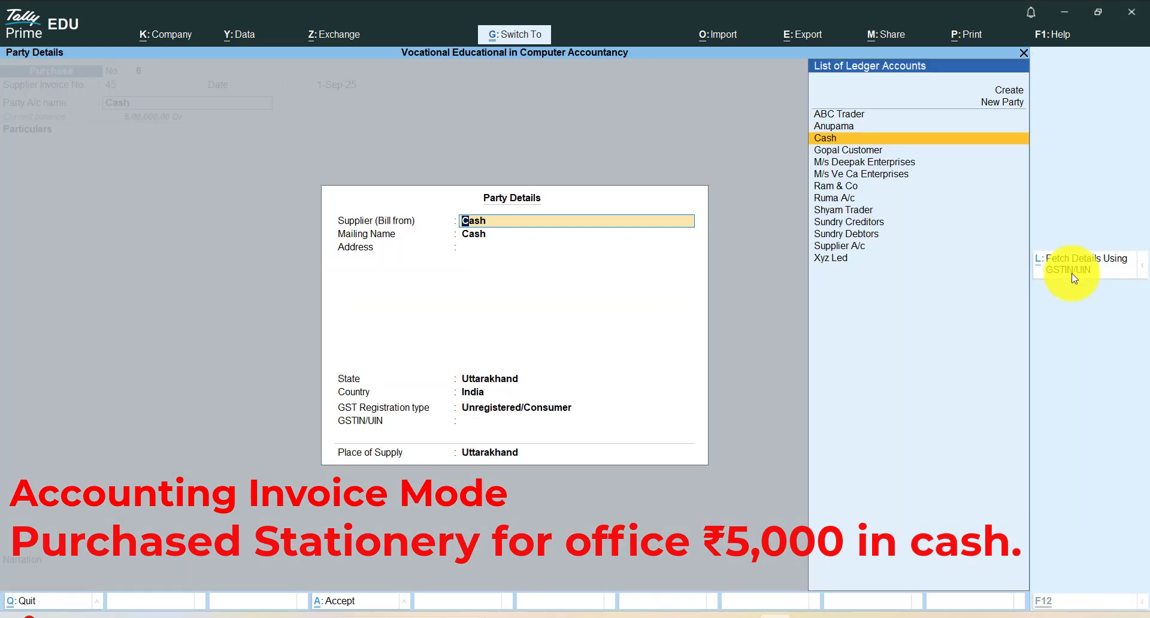
{"action": "key", "text": "ctrl+a"}
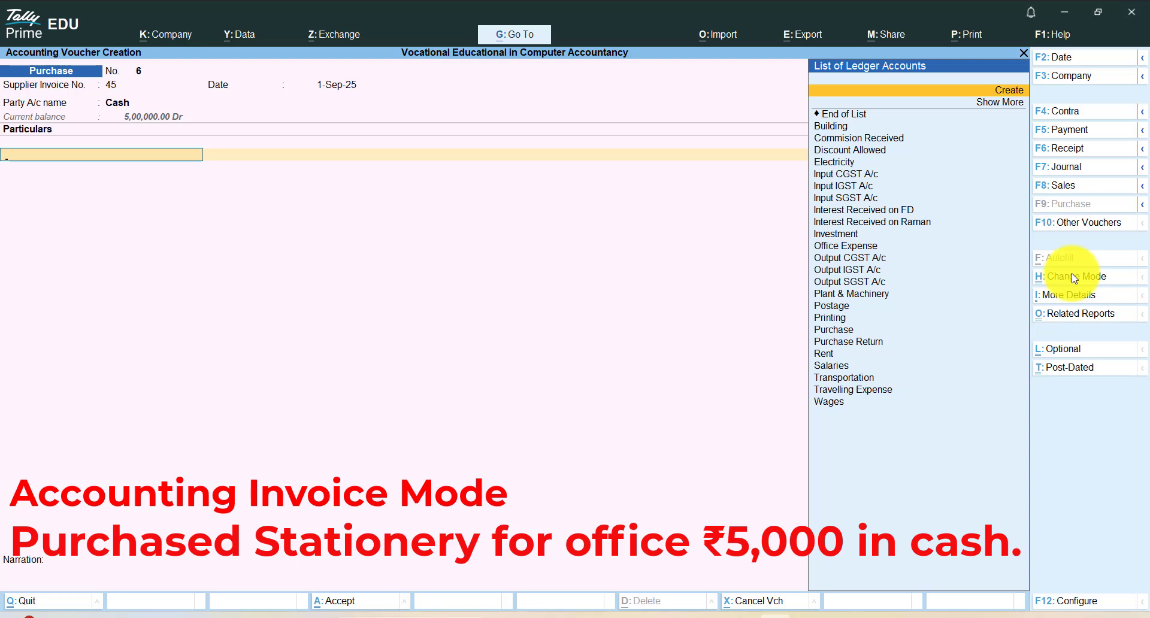
Step: Start creating a new ledger from the particulars line and name it Stationery A/c
{"action": "type", "text": "S"}
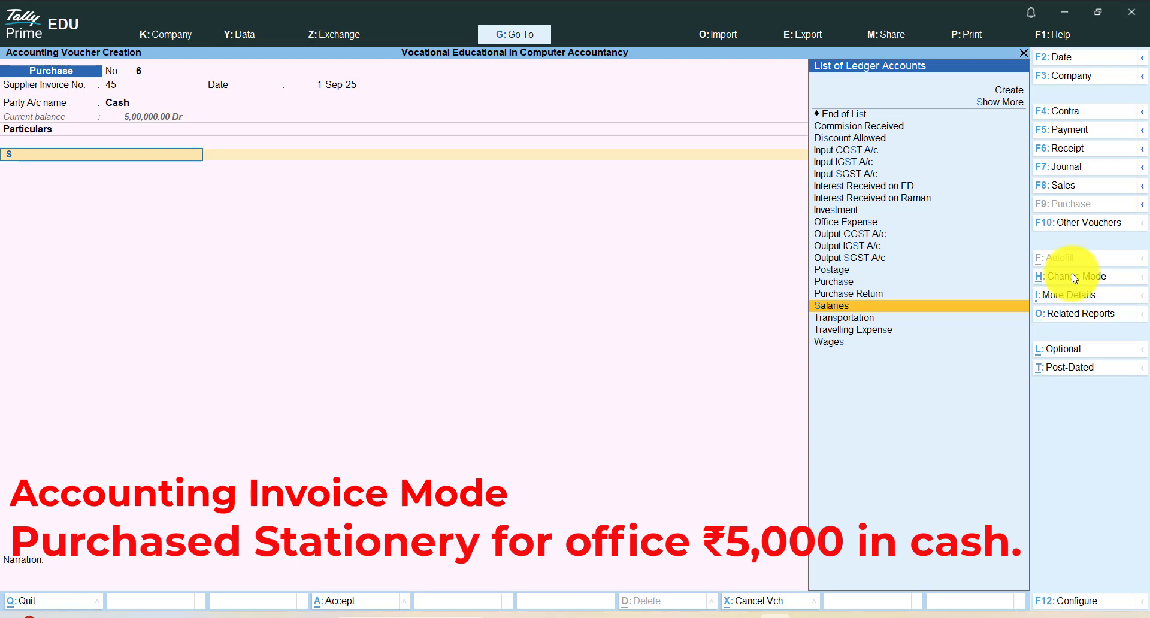
{"action": "key", "text": "BackSpace"}
{"action": "key", "text": "alt+c"}
{"action": "type", "text": "S"}
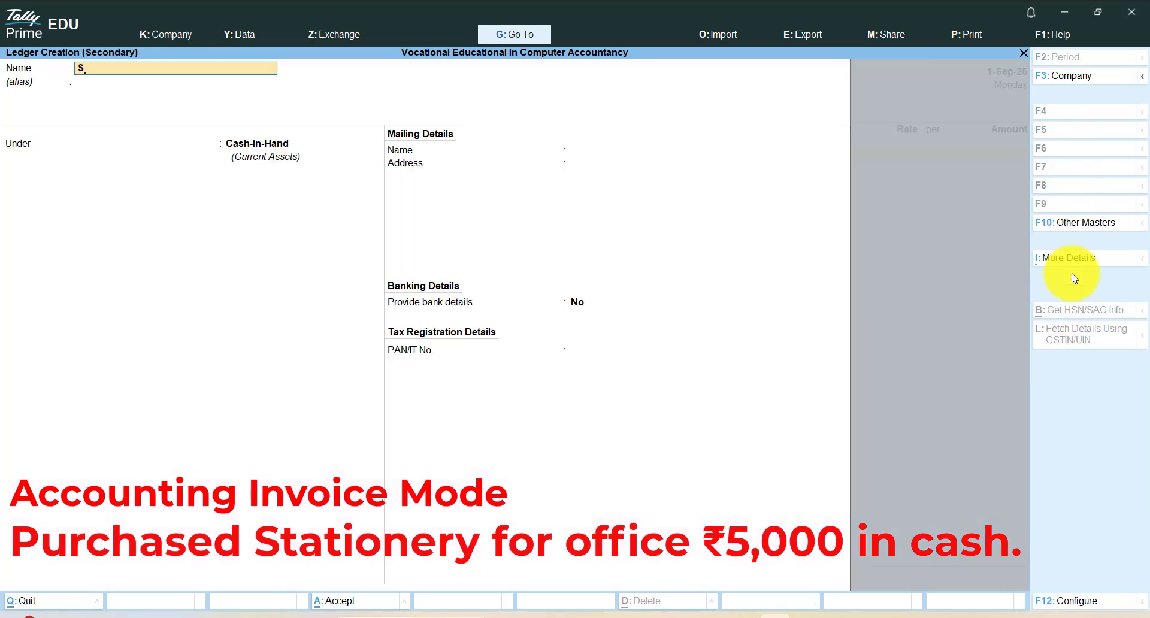
{"action": "type", "text": "tationery a/"}
{"action": "key", "text": "BackSpace"}
{"action": "key", "text": "BackSpace"}
{"action": "type", "text": "A/c"}
{"action": "key", "text": "Return"}
Step: Place the Stationery A/c ledger under Indirect Expenses and save it with the remaining defaults
{"action": "type", "text": "In"}
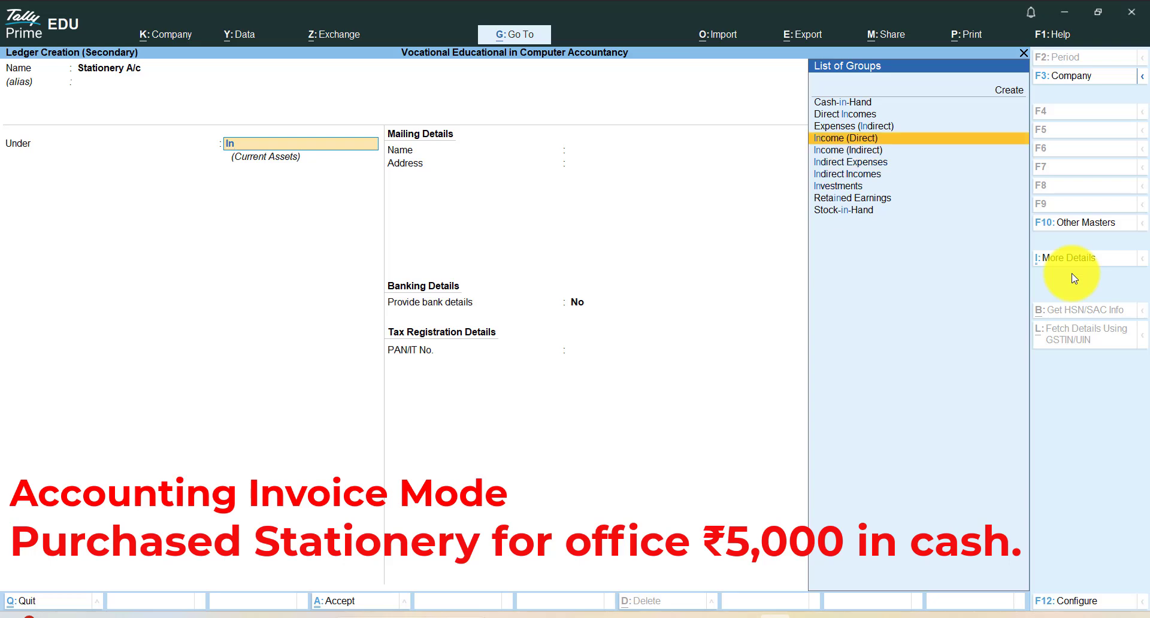
{"action": "key", "text": "Up"}
{"action": "key", "text": "Down"}
{"action": "key", "text": "Down"}
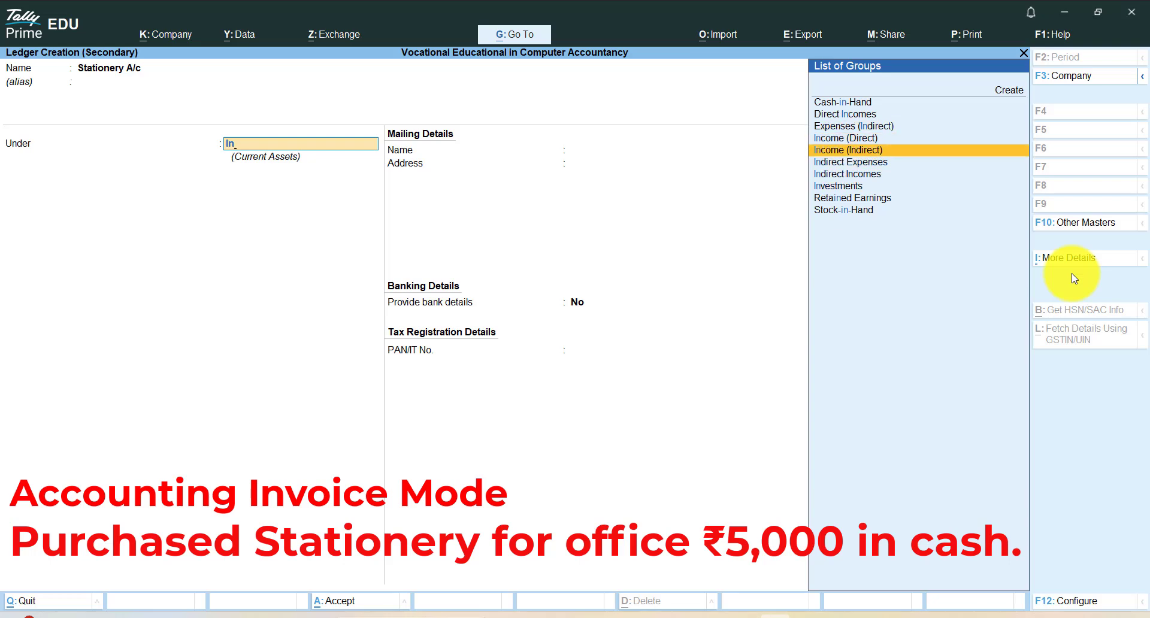
{"action": "key", "text": "Down"}
{"action": "key", "text": "Return"}
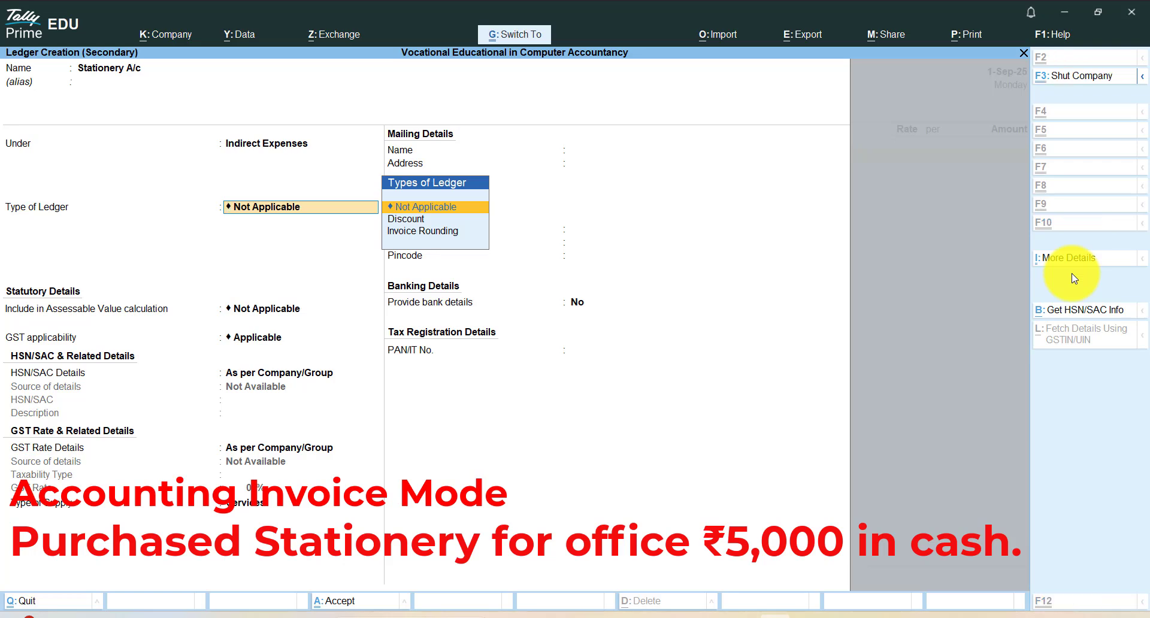
{"action": "key", "text": "ctrl+a"}
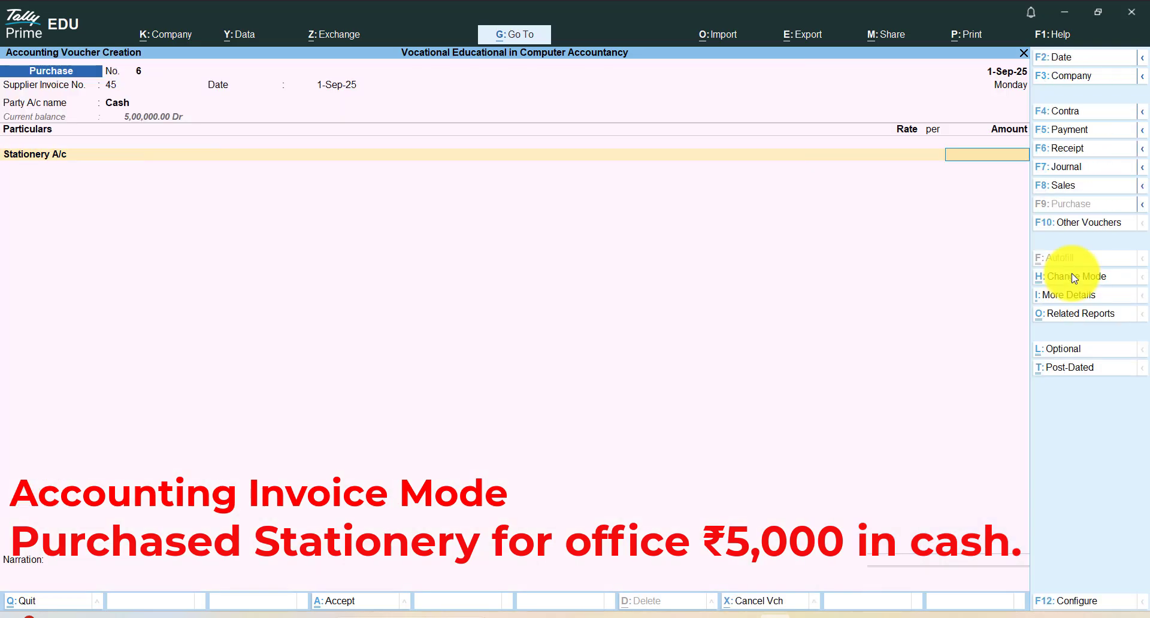
Step: Set the Stationery A/c amount to 5,000 and proceed to the voucher's narration
{"action": "type", "text": "5000"}
{"action": "key", "text": "Return"}
{"action": "key", "text": "Return"}
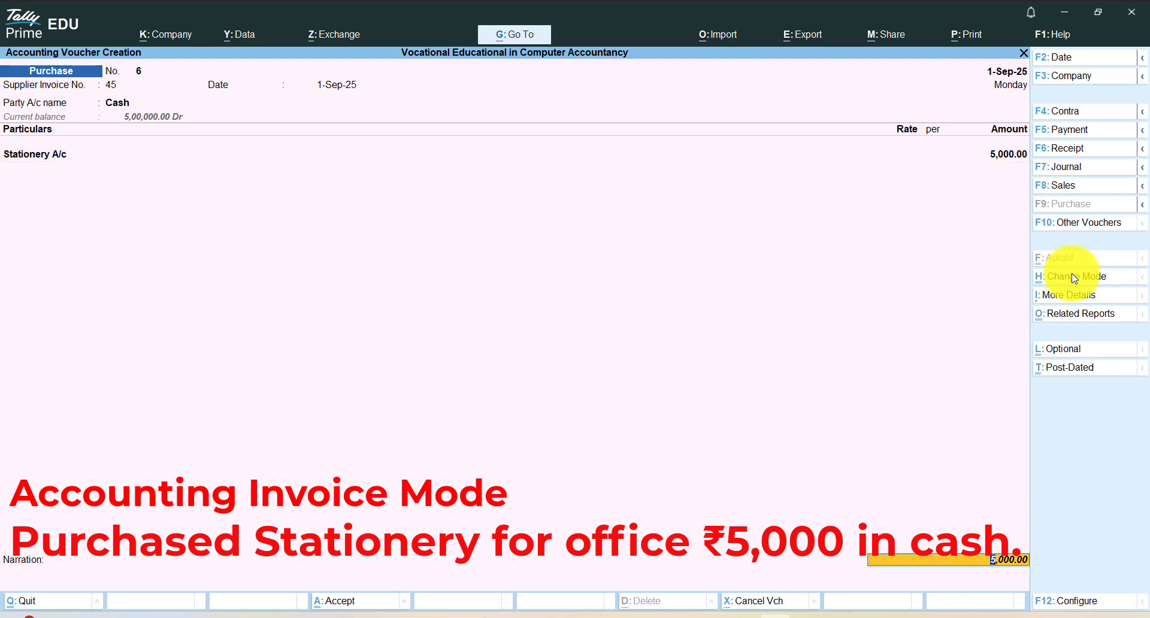
{"action": "key", "text": "Return"}
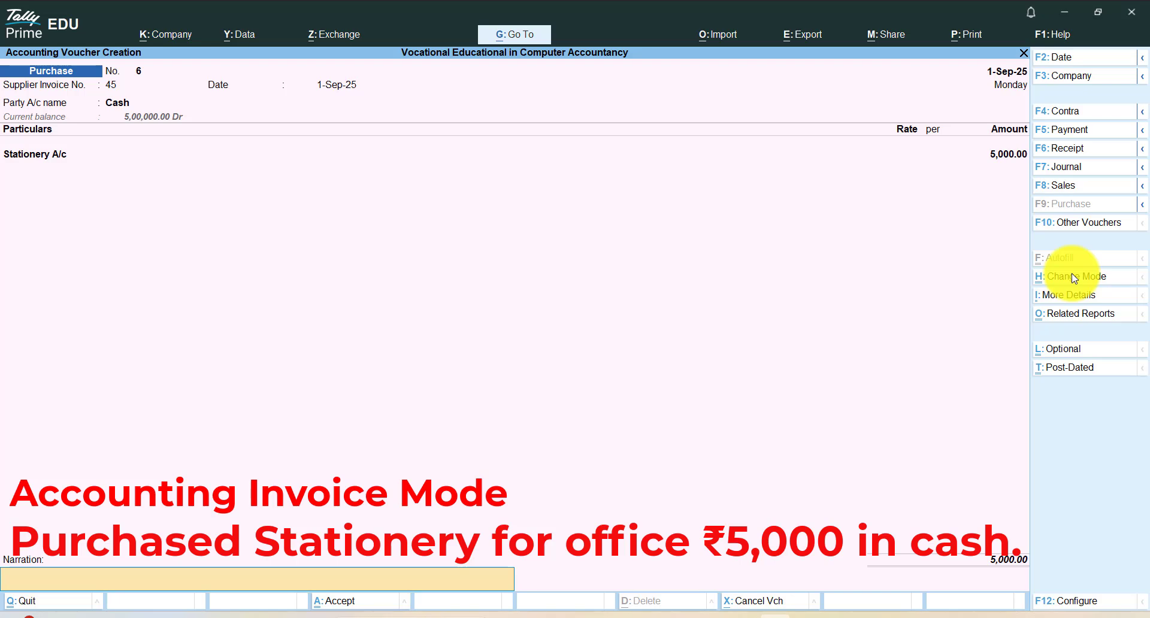
Step: Enter the narration "being Stationary buy for office use" and save the stationery purchase voucher
{"action": "type", "text": "being Stationary buy for office use"}
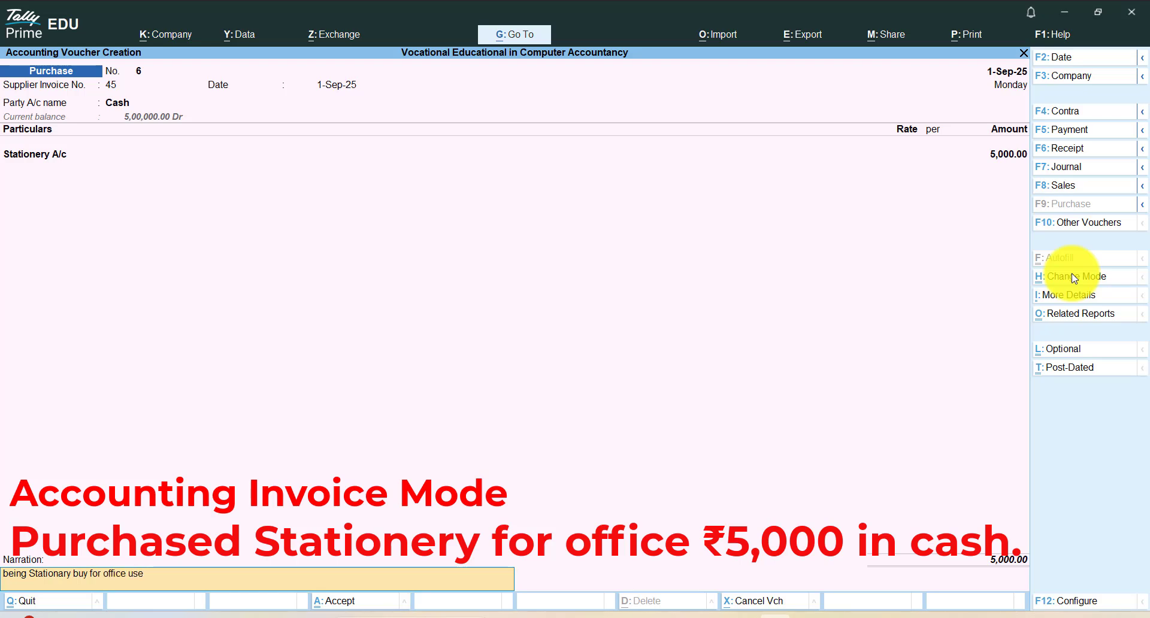
{"action": "key", "text": "ctrl+a"}
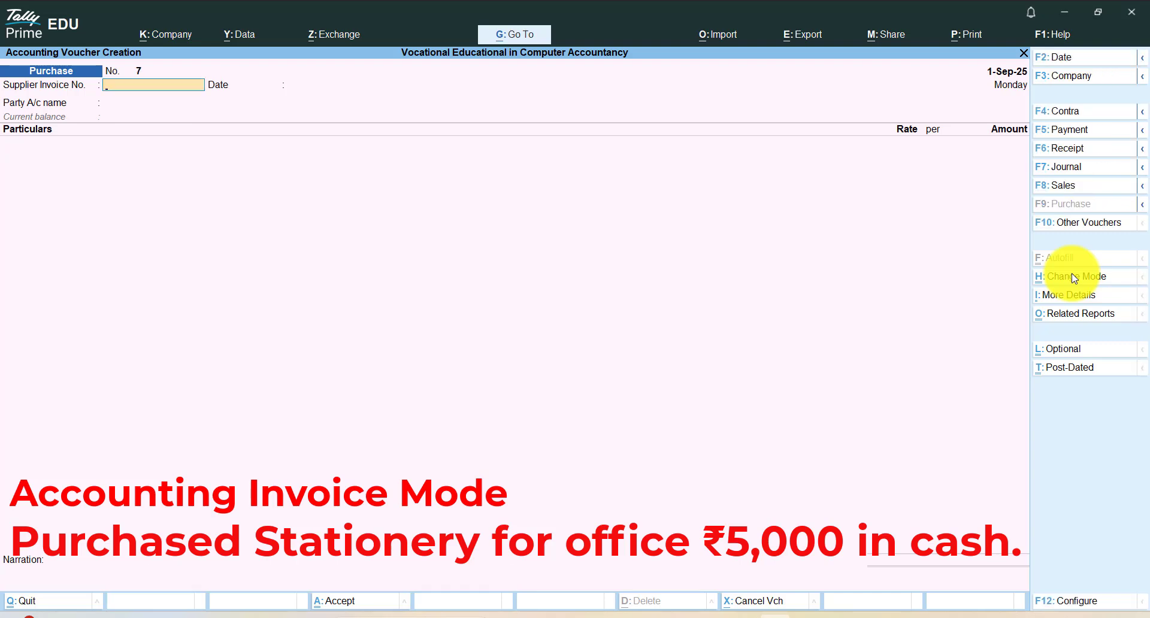
Step: Reopen the saved stationery purchase voucher and change its mode to As Voucher
{"action": "key", "text": "Page_Up"}
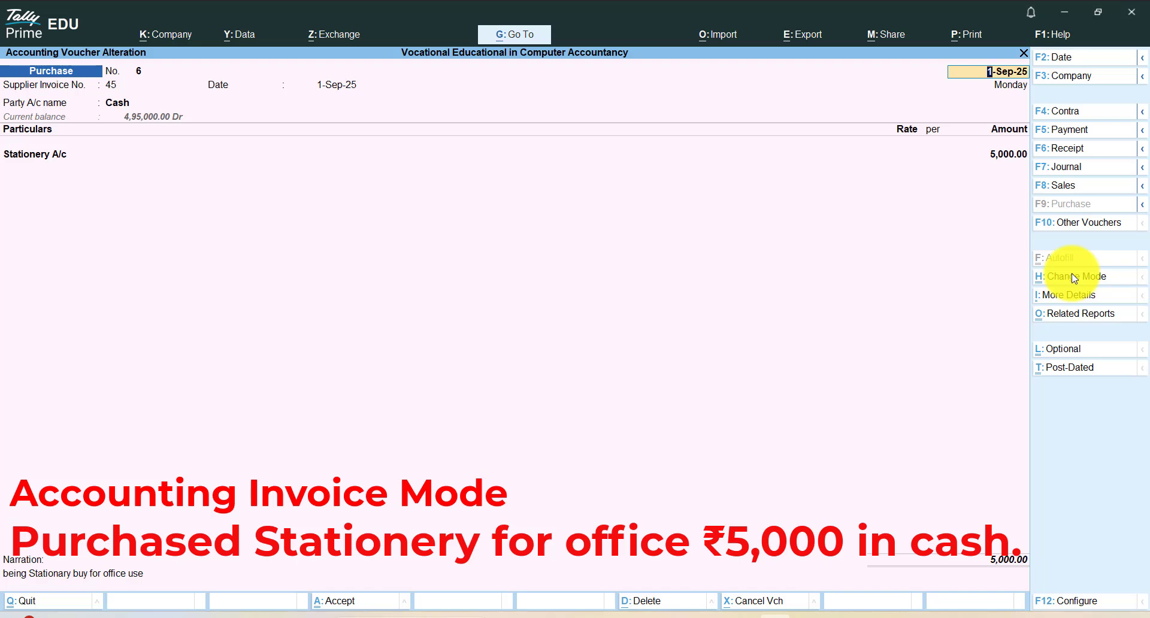
{"action": "left_click", "coordinate": [1060, 277]}
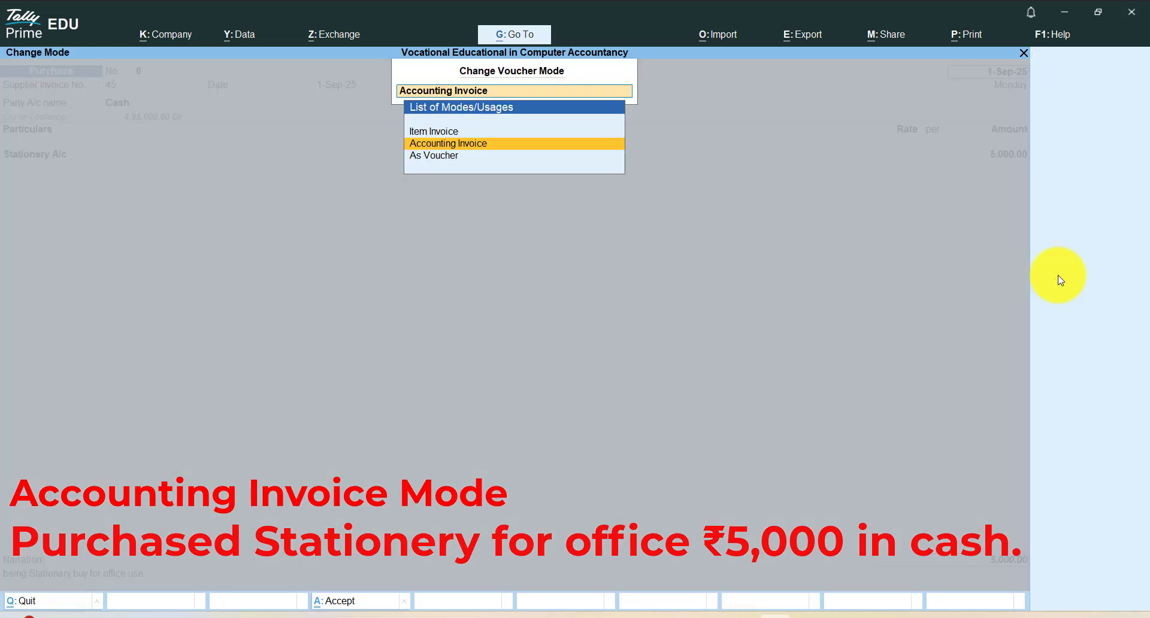
{"action": "key", "text": "Down"}
{"action": "key", "text": "Return"}
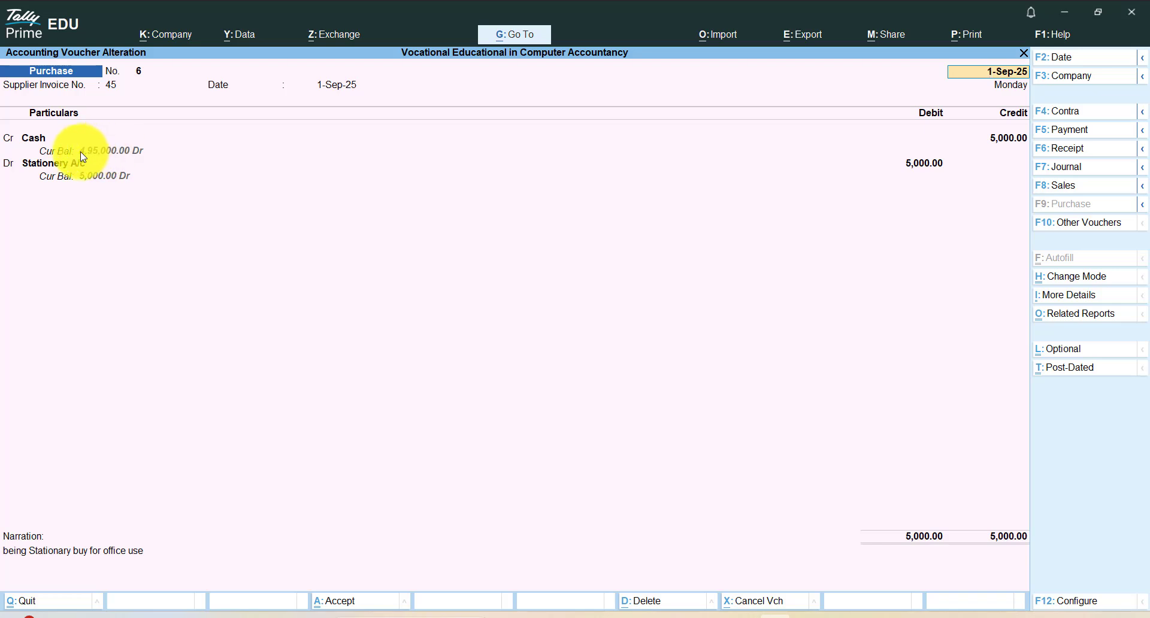
Step: Review the Cash ledger's current balance, save the voucher in As Voucher mode and quit voucher entry
{"action": "key", "text": "ctrl"}
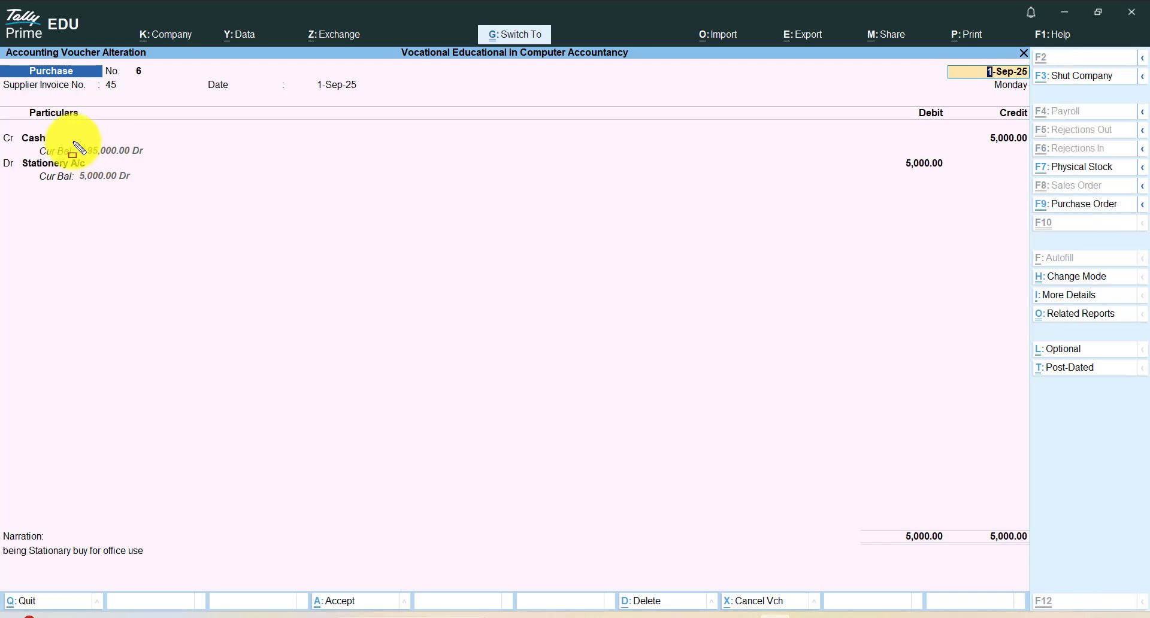
{"action": "left_click_drag", "start_coordinate": [74, 144], "coordinate": [165, 157]}
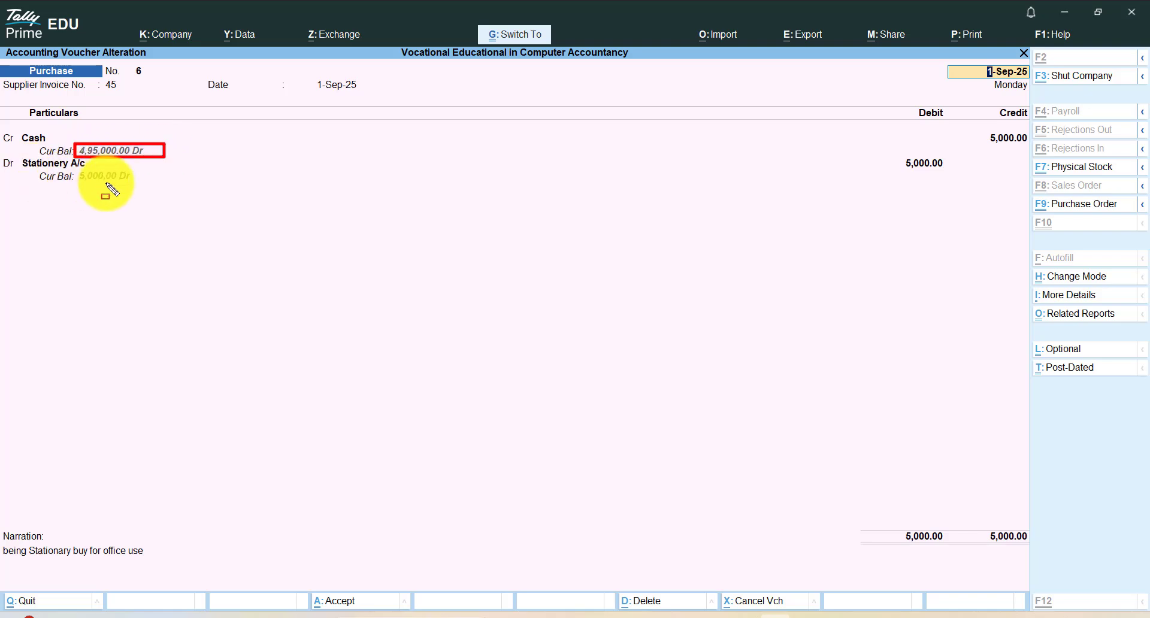
{"action": "key", "text": "ctrl+z"}
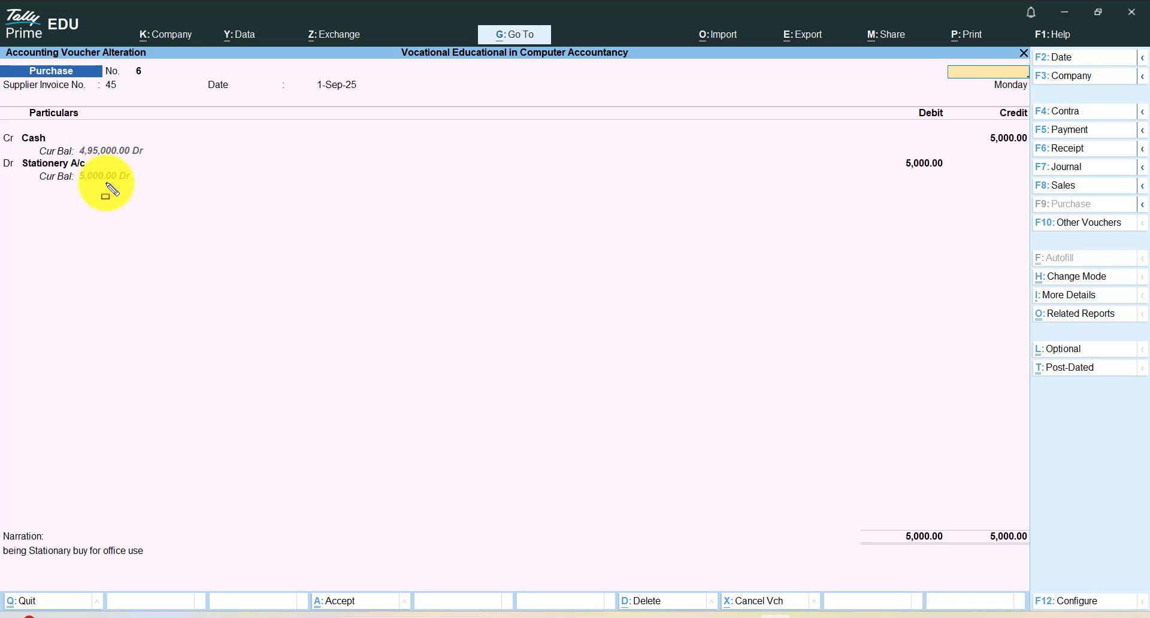
{"action": "key", "text": "ctrl+a"}
{"action": "key", "text": "Escape"}
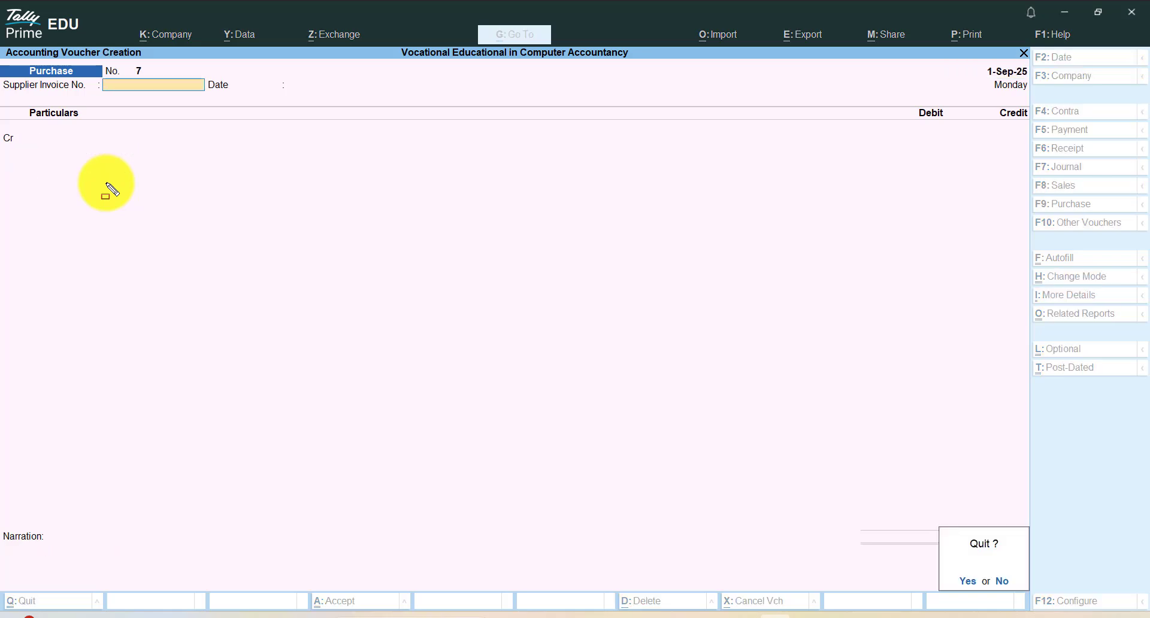
{"action": "key", "text": "y"}
Step: Open the Account Books among the additional reports
{"action": "key", "text": "Down"}
{"action": "key", "text": "Down"}
{"action": "key", "text": "Down"}
{"action": "key", "text": "Down"}
{"action": "key", "text": "Down"}
{"action": "key", "text": "Down"}
{"action": "key", "text": "Down"}
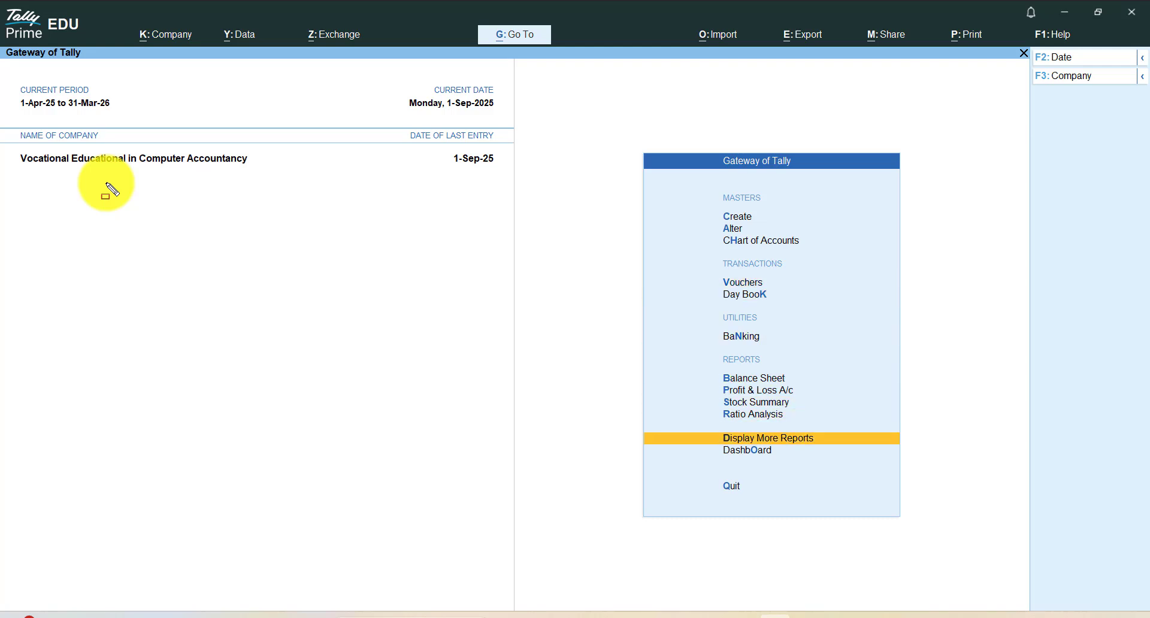
{"action": "key", "text": "Return"}
{"action": "key", "text": "Down"}
{"action": "key", "text": "Down"}
{"action": "key", "text": "Down"}
{"action": "key", "text": "Down"}
{"action": "key", "text": "Return"}
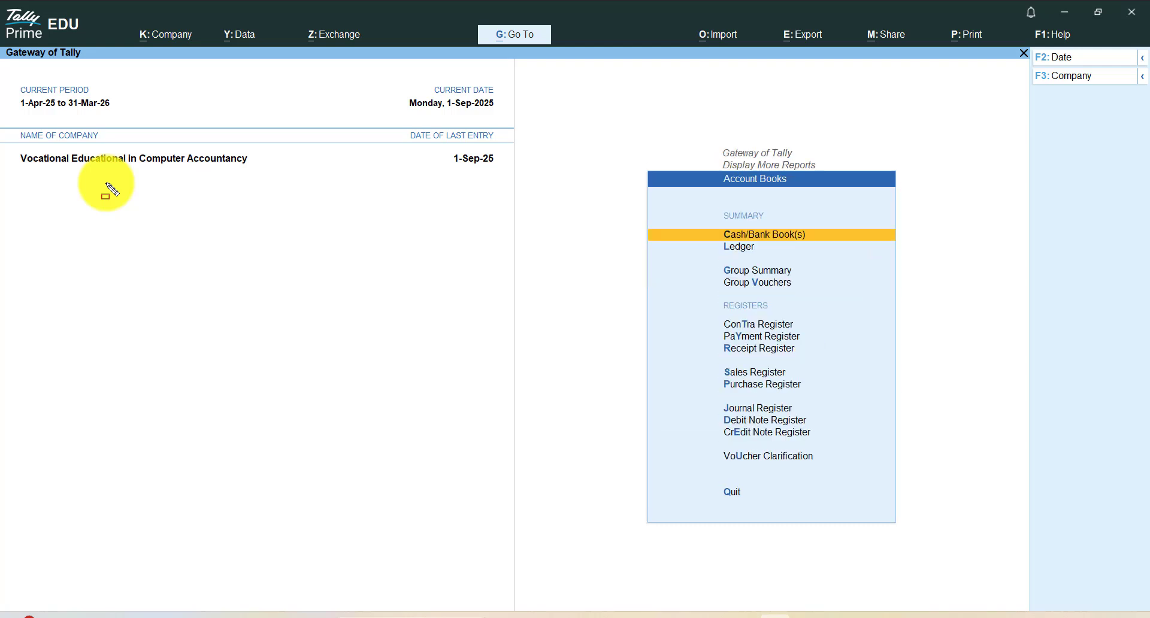
Step: View the ledger vouchers of Stationery A/c and return to the Account Books
{"action": "key", "text": "Down"}
{"action": "key", "text": "Return"}
{"action": "type", "text": "St"}
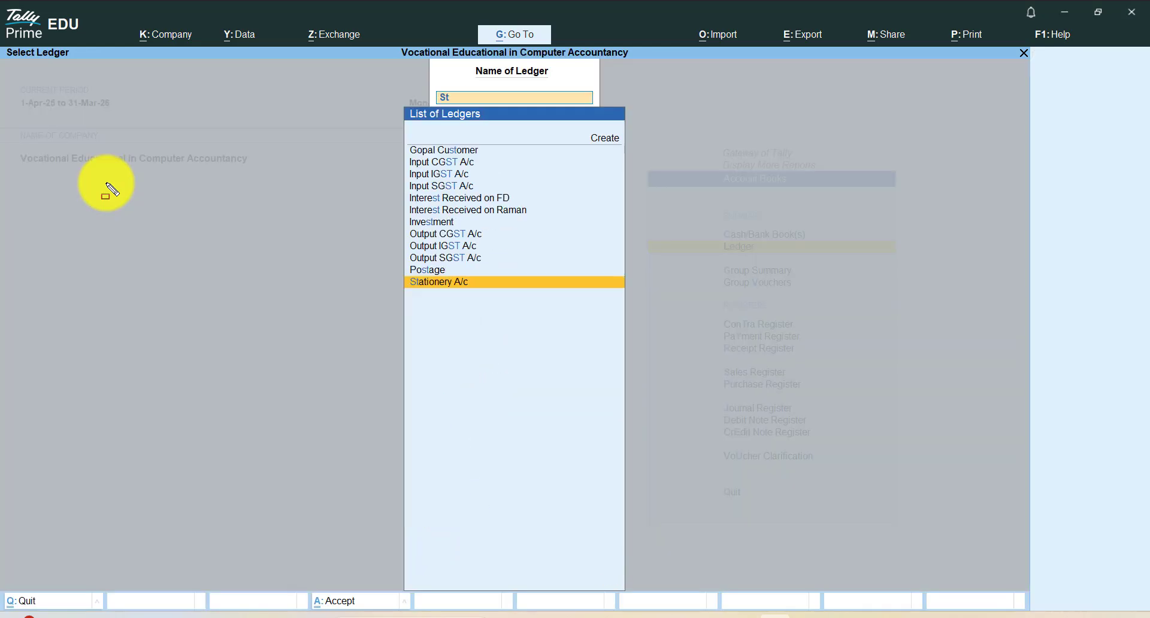
{"action": "key", "text": "Return"}
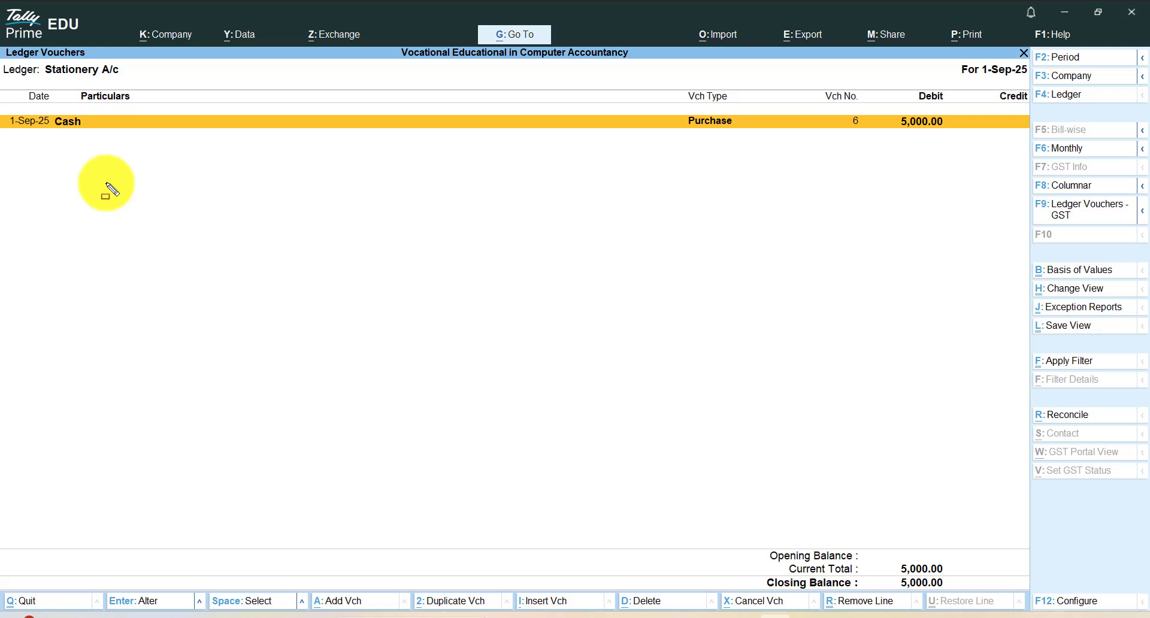
{"action": "key", "text": "Escape"}
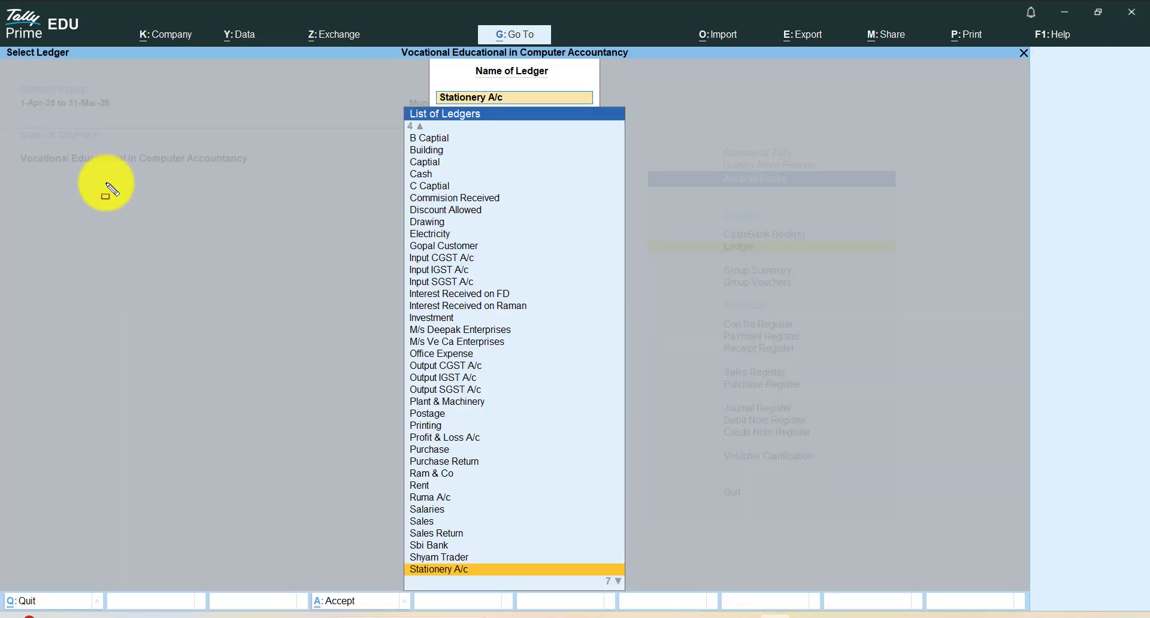
{"action": "key", "text": "Escape"}
Step: Open the Purchase Register and list the purchase vouchers for September
{"action": "key", "text": "Down"}
{"action": "key", "text": "Down"}
{"action": "key", "text": "Down"}
{"action": "key", "text": "Down"}
{"action": "key", "text": "Down"}
{"action": "key", "text": "Down"}
{"action": "key", "text": "Down"}
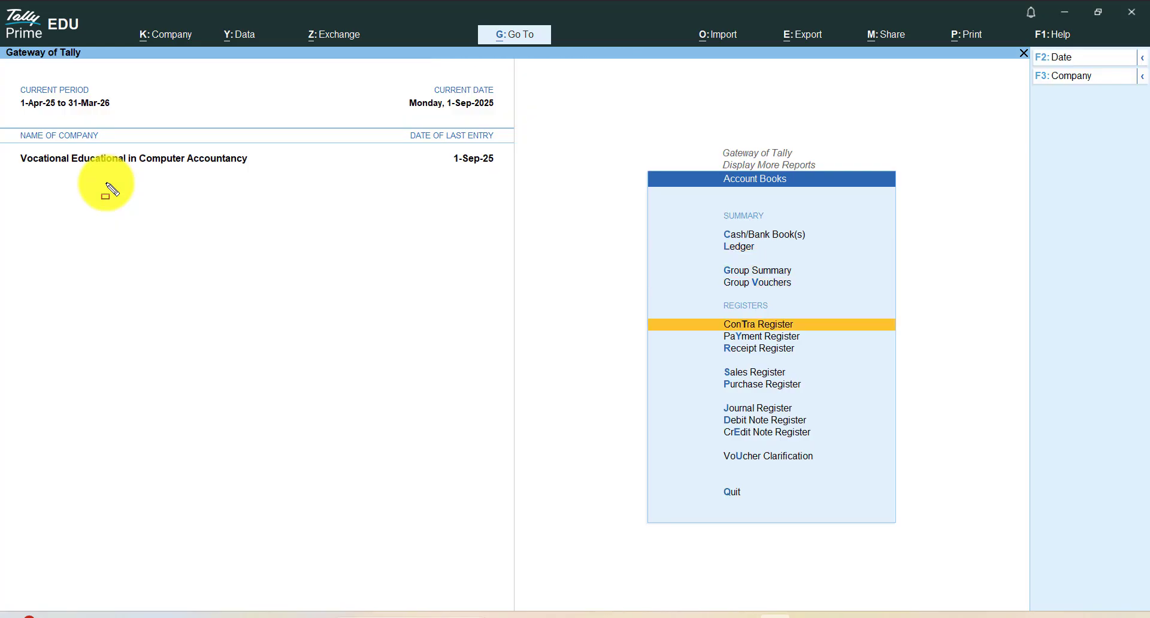
{"action": "key", "text": "Return"}
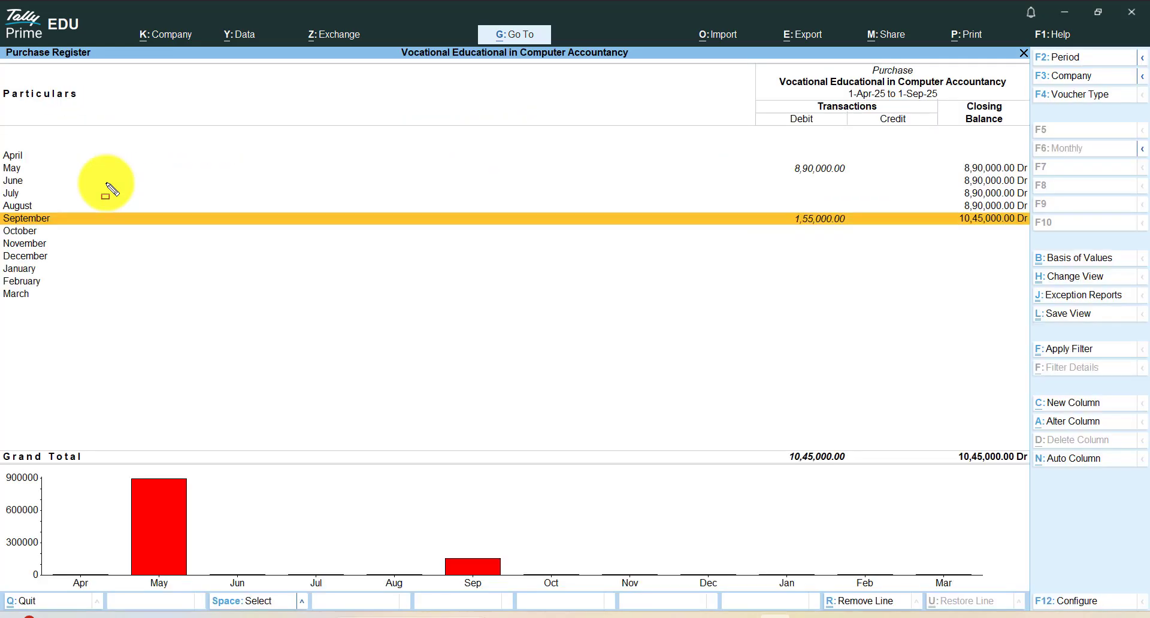
{"action": "key", "text": "Return"}
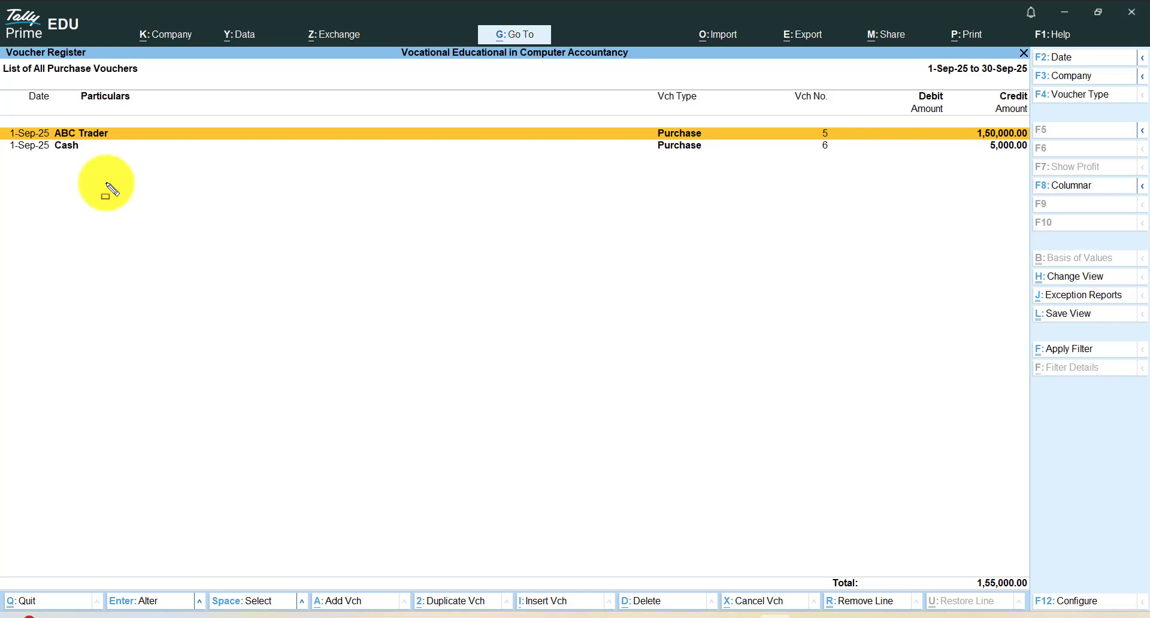
Step: Examine the Cash purchase entry among the September vouchers and return to the Gateway of Tally
{"action": "key", "text": "Down"}
{"action": "key", "text": "space"}
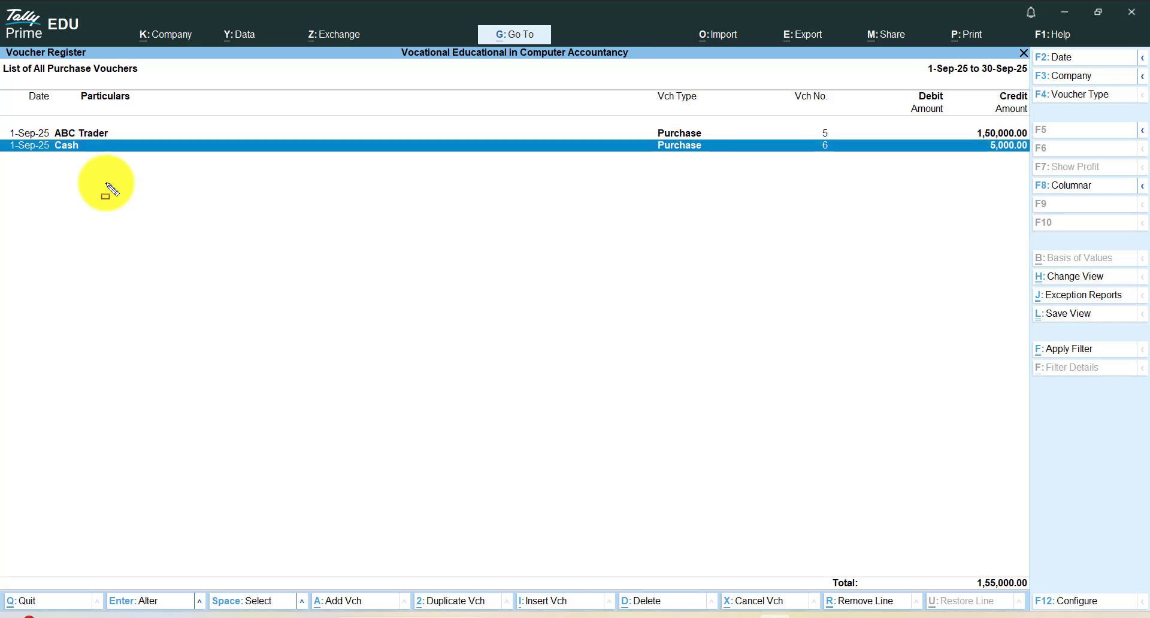
{"action": "key", "text": "ctrl"}
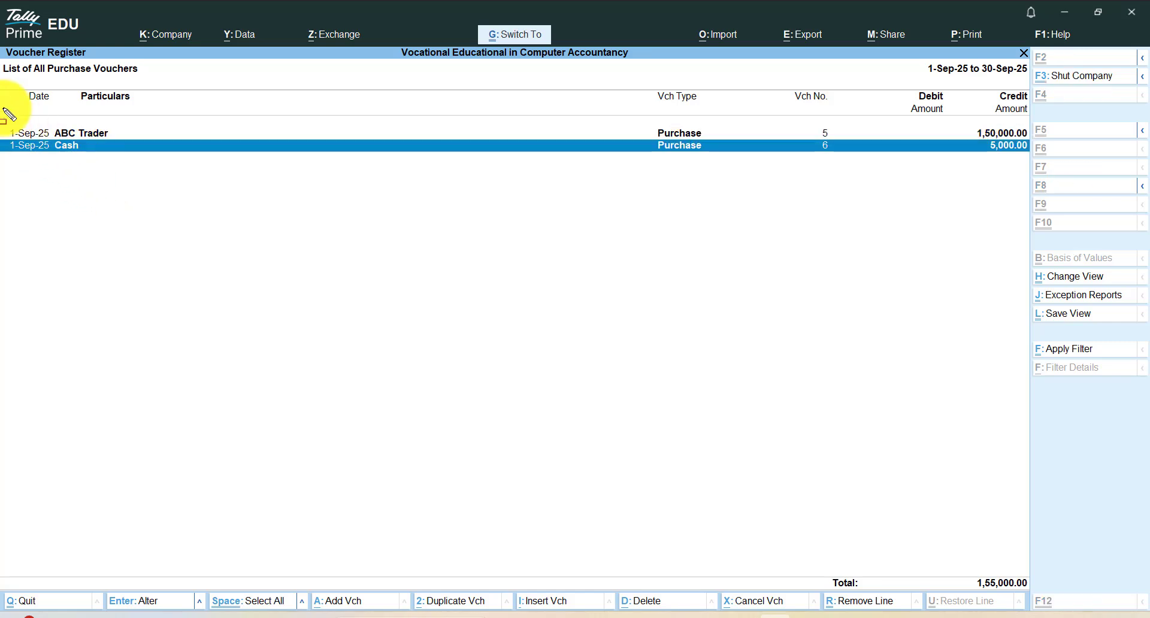
{"action": "mouse_move", "coordinate": [3, 113]}
{"action": "left_mouse_down"}
{"action": "mouse_move", "coordinate": [1072, 320]}
{"action": "mouse_move", "coordinate": [964, 272]}
{"action": "mouse_move", "coordinate": [983, 218]}
{"action": "mouse_move", "coordinate": [1041, 206]}
{"action": "left_mouse_up"}
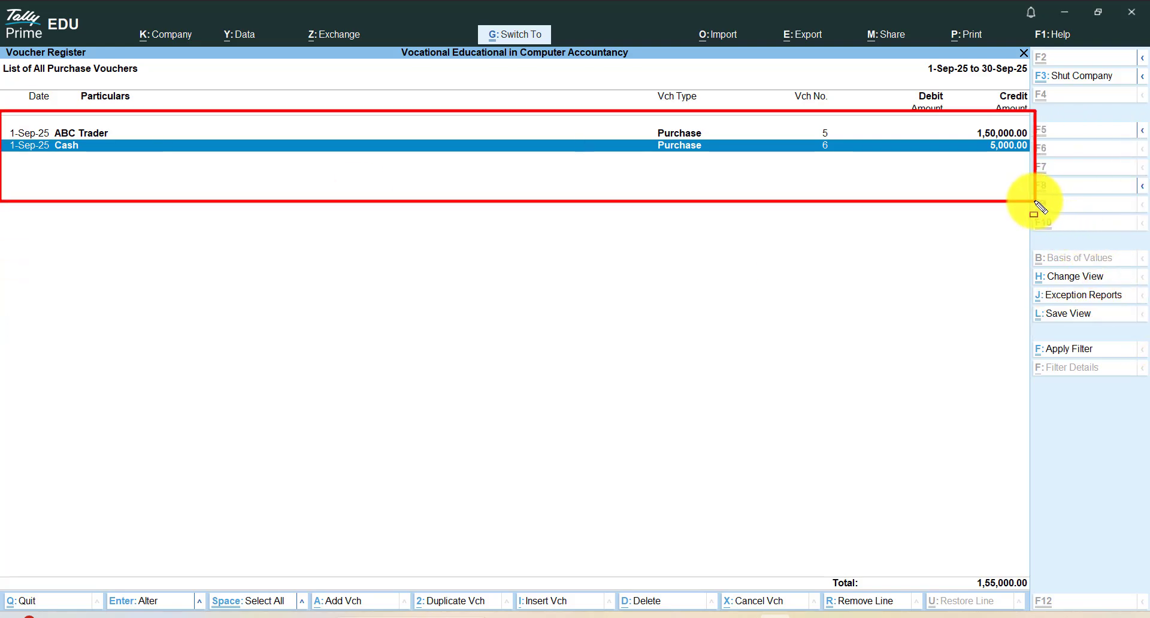
{"action": "key", "text": "Escape"}
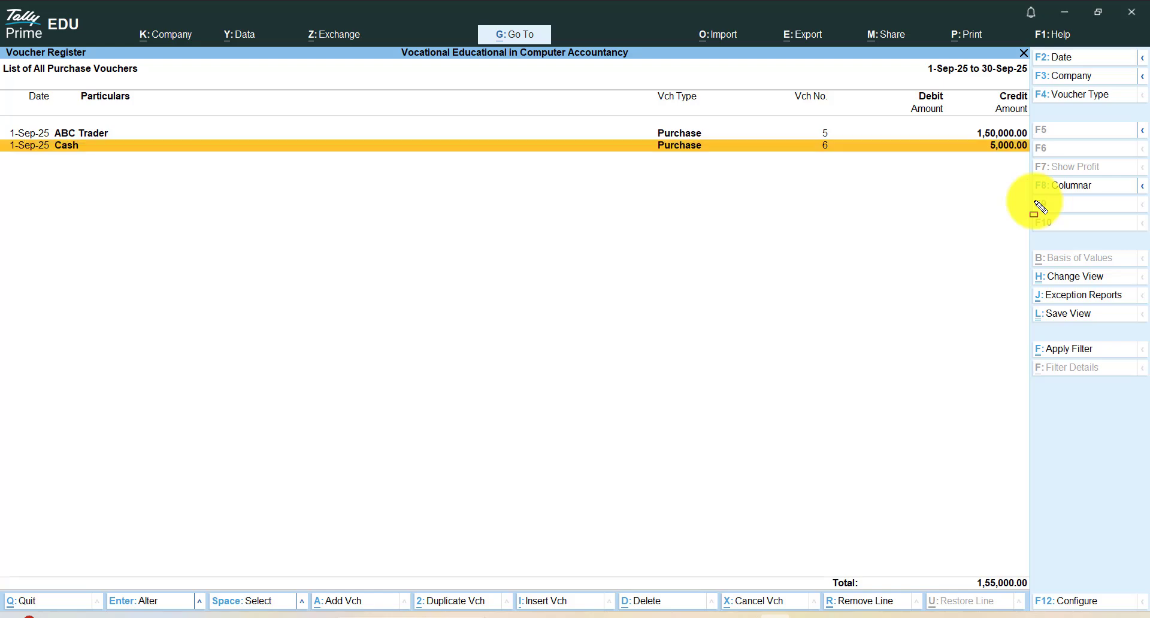
{"action": "key", "text": "Escape"}
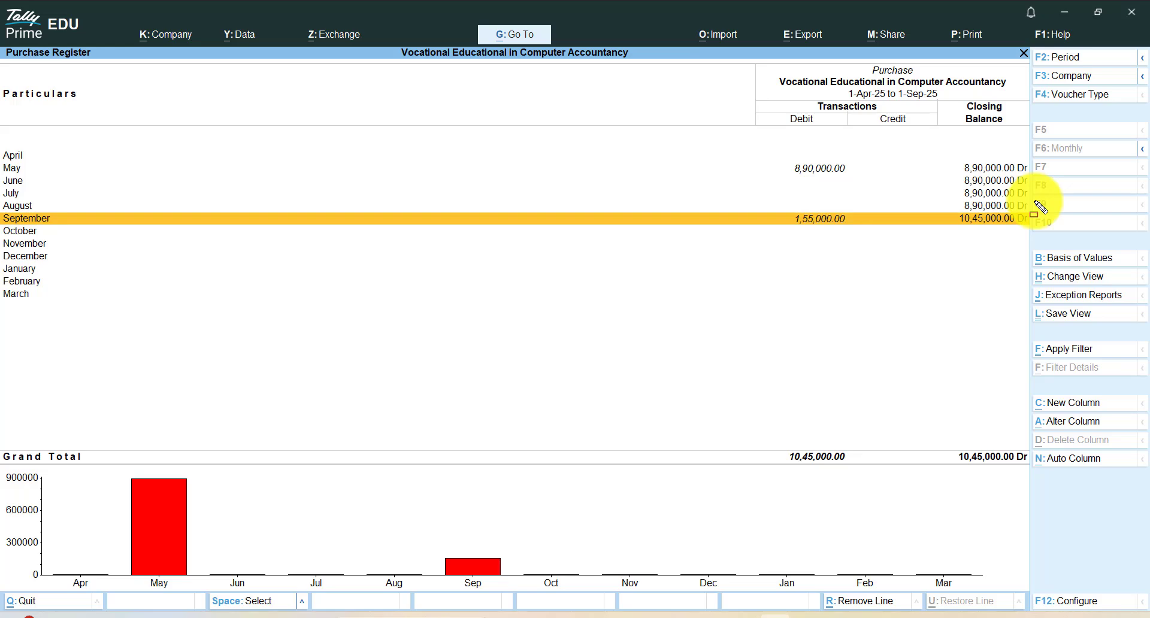
{"action": "key", "text": "Escape"}
{"action": "key", "text": "Escape"}
{"action": "key", "text": "Escape"}
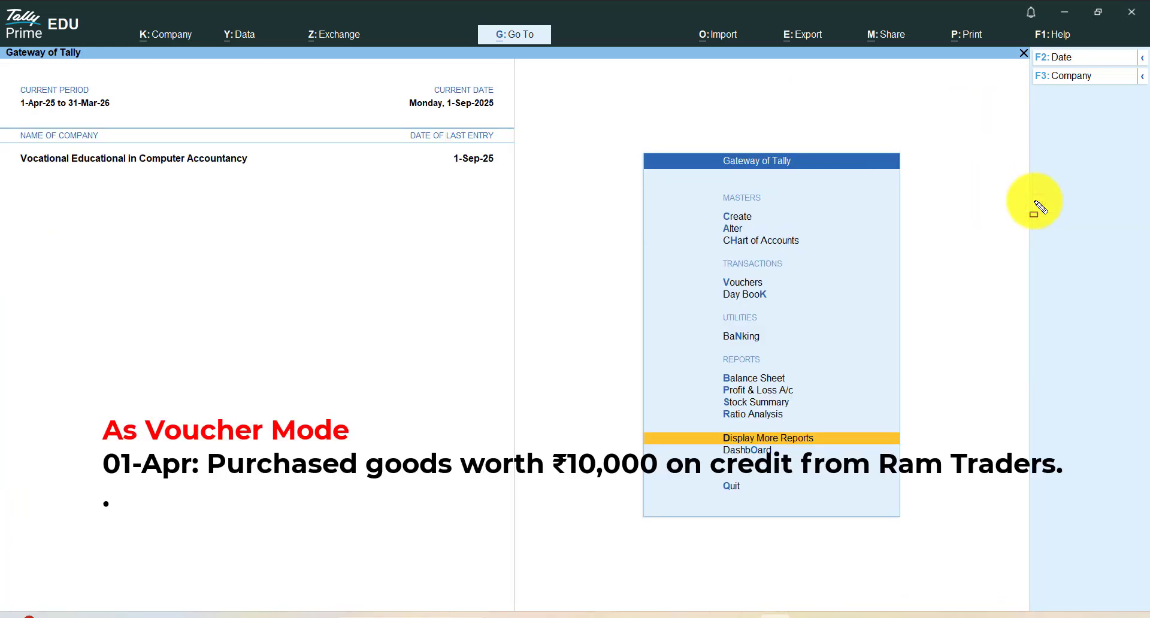
Step: Start a new purchase voucher dated 1-Apr-25 with supplier invoice number 02 and accept the same invoice date
{"action": "key", "text": "v"}
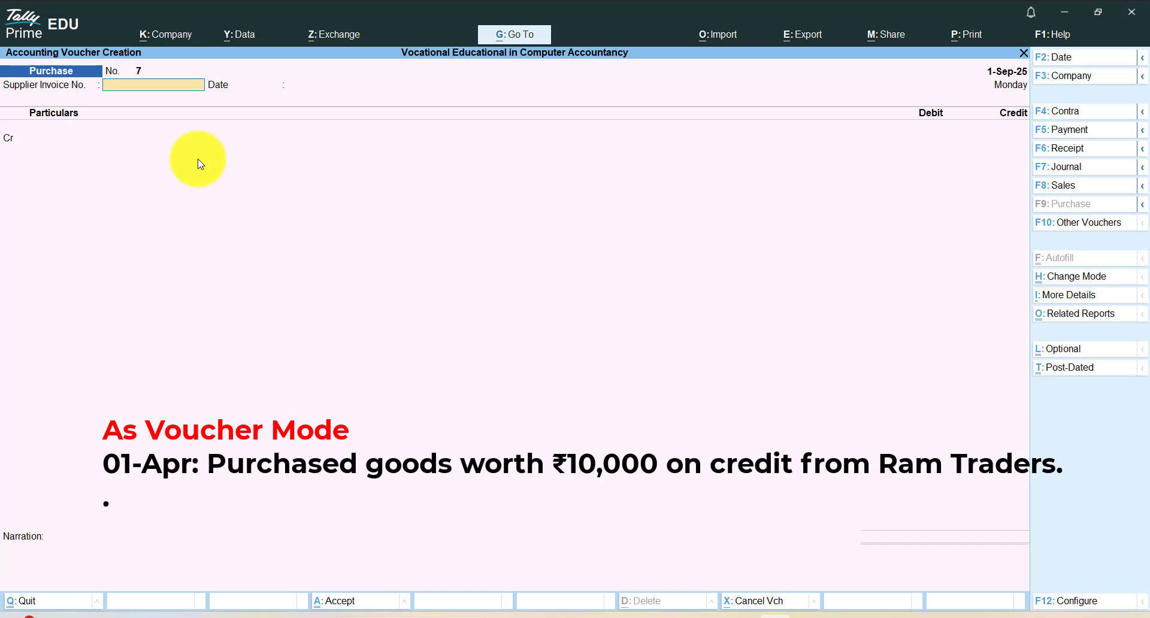
{"action": "left_click", "coordinate": [1057, 61]}
{"action": "type", "text": "1-4"}
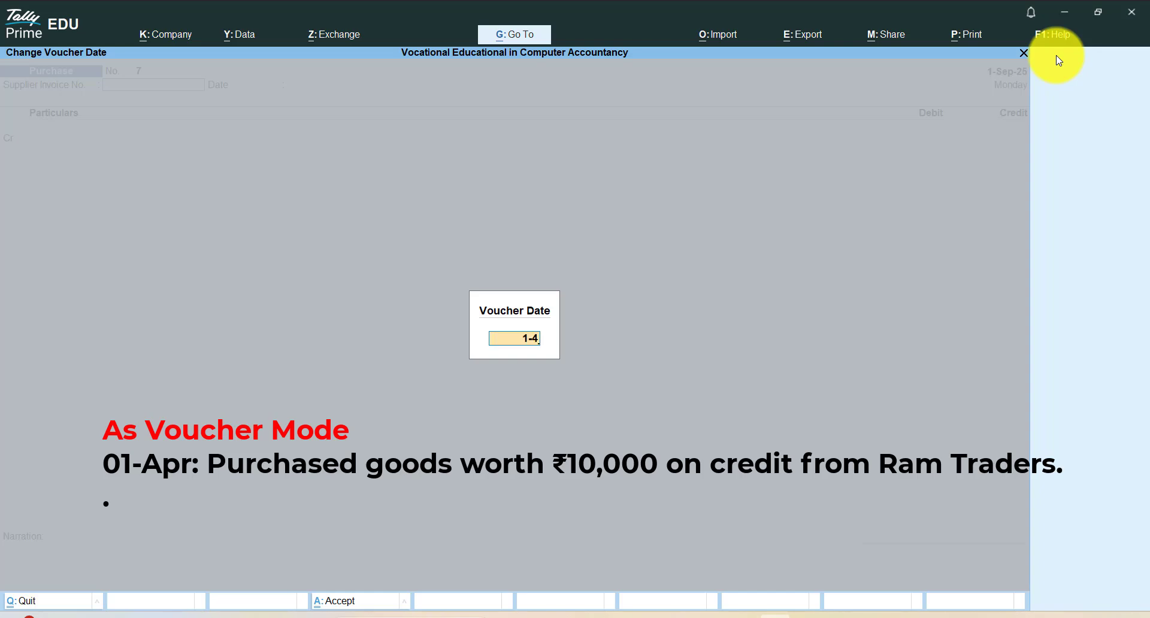
{"action": "key", "text": "Return"}
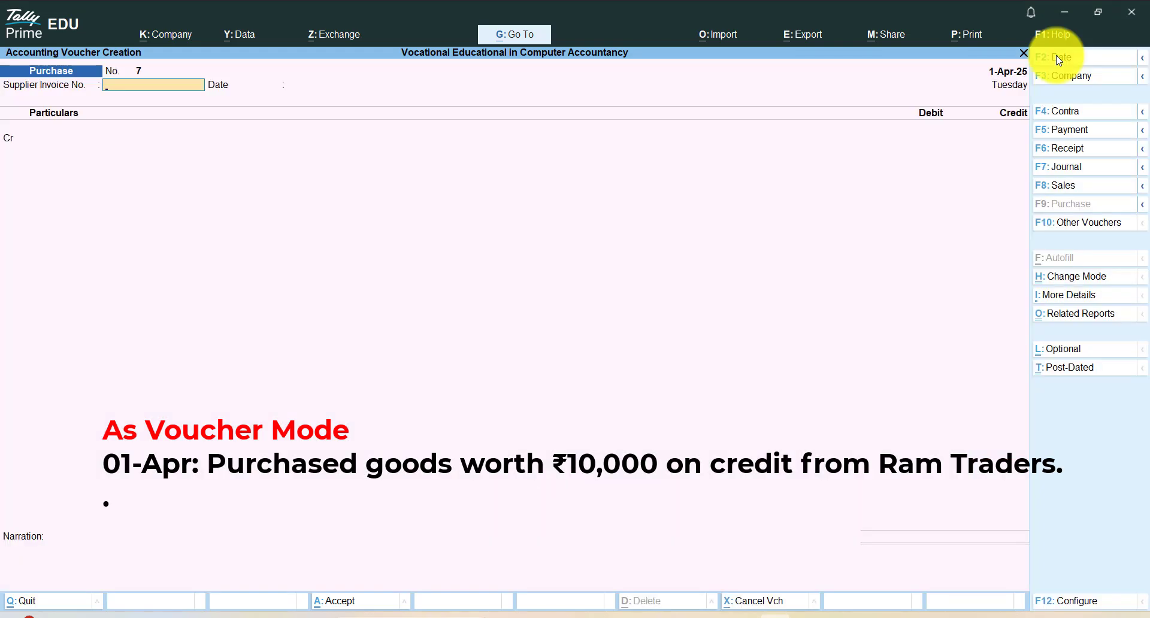
{"action": "type", "text": "02"}
{"action": "key", "text": "Return"}
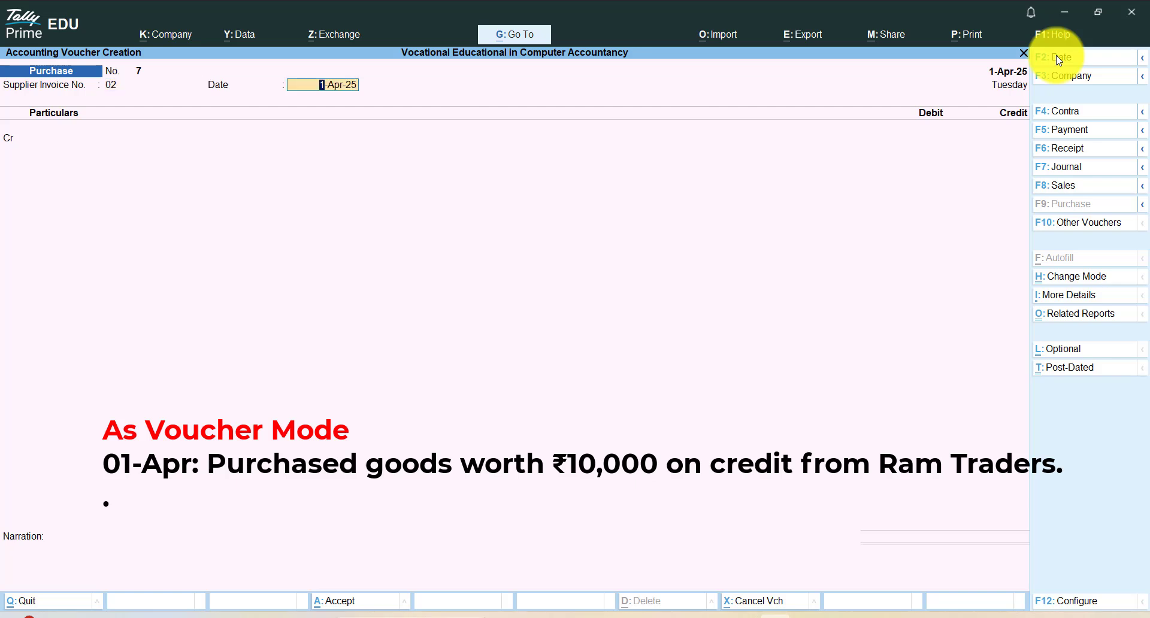
{"action": "key", "text": "Return"}
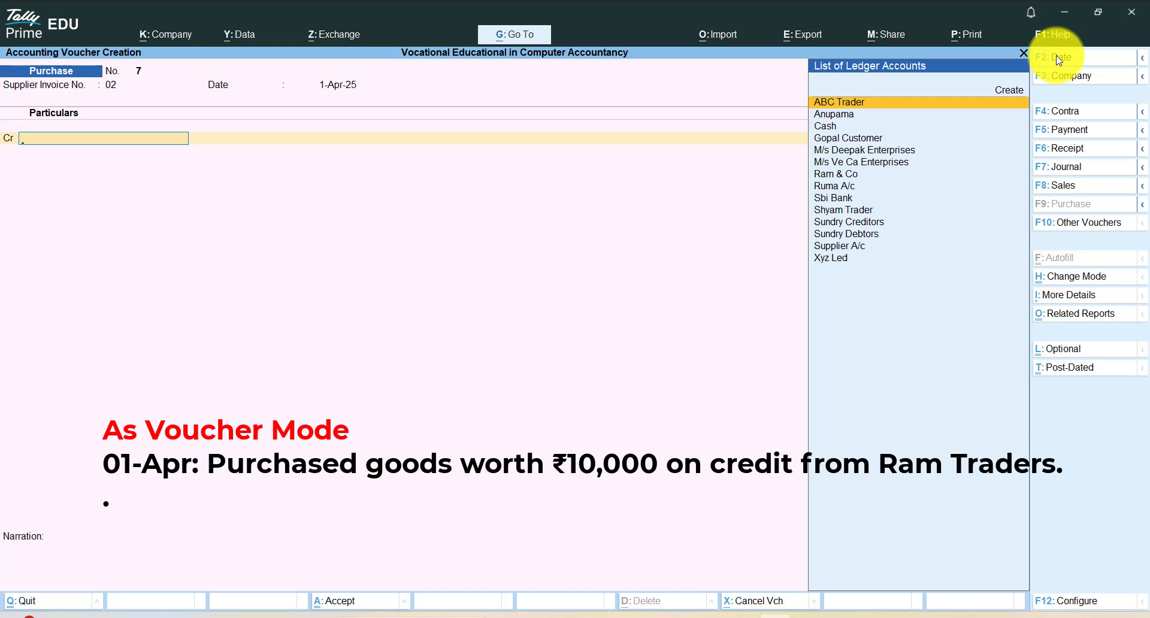
{"action": "type", "text": "Ra"}
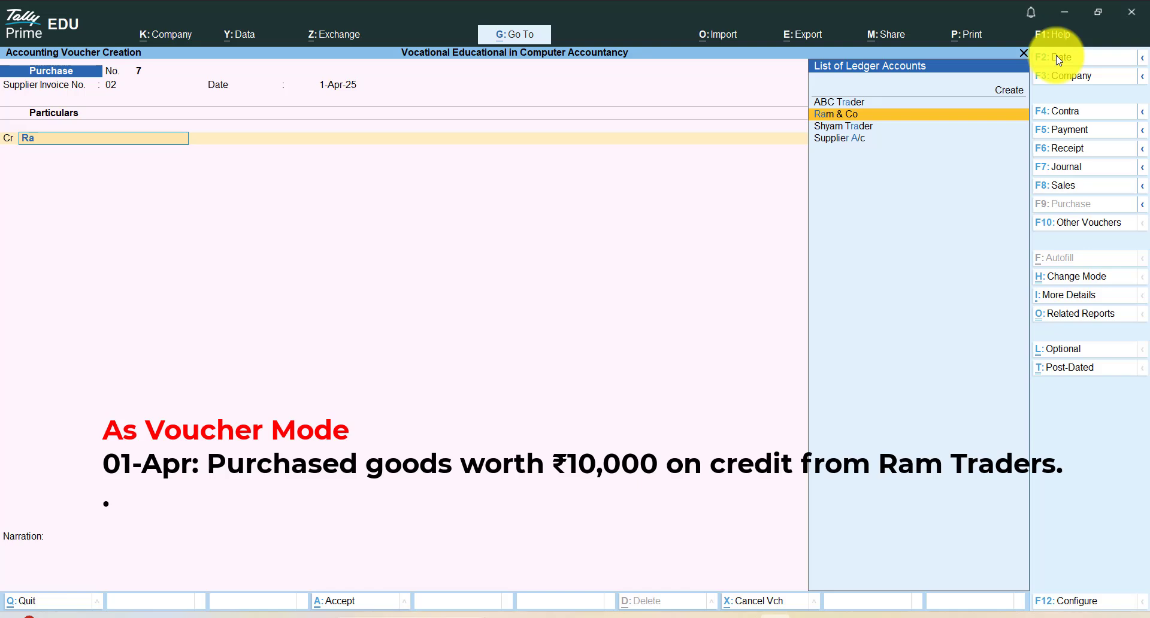
{"action": "key", "text": "BackSpace"}
{"action": "key", "text": "BackSpace"}
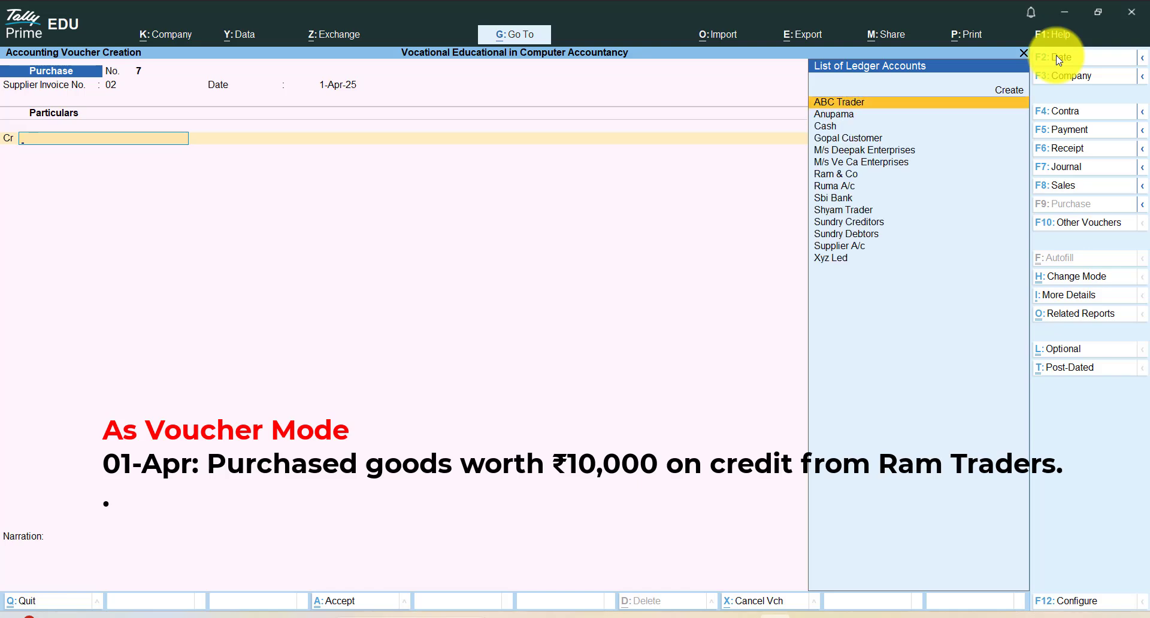
Step: Create the ledger Ram Trader under Sundry Creditors with the remaining defaults and use it as the voucher's credited account
{"action": "key", "text": "alt"}
{"action": "key", "text": "alt+c"}
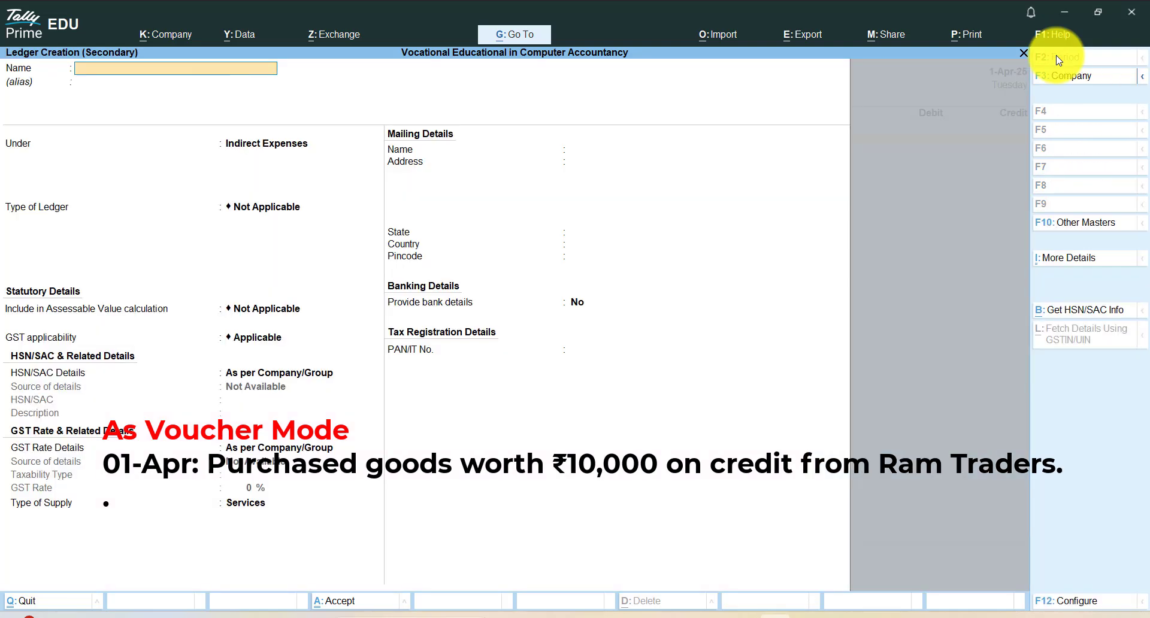
{"action": "type", "text": "Ram Trader"}
{"action": "key", "text": "Return"}
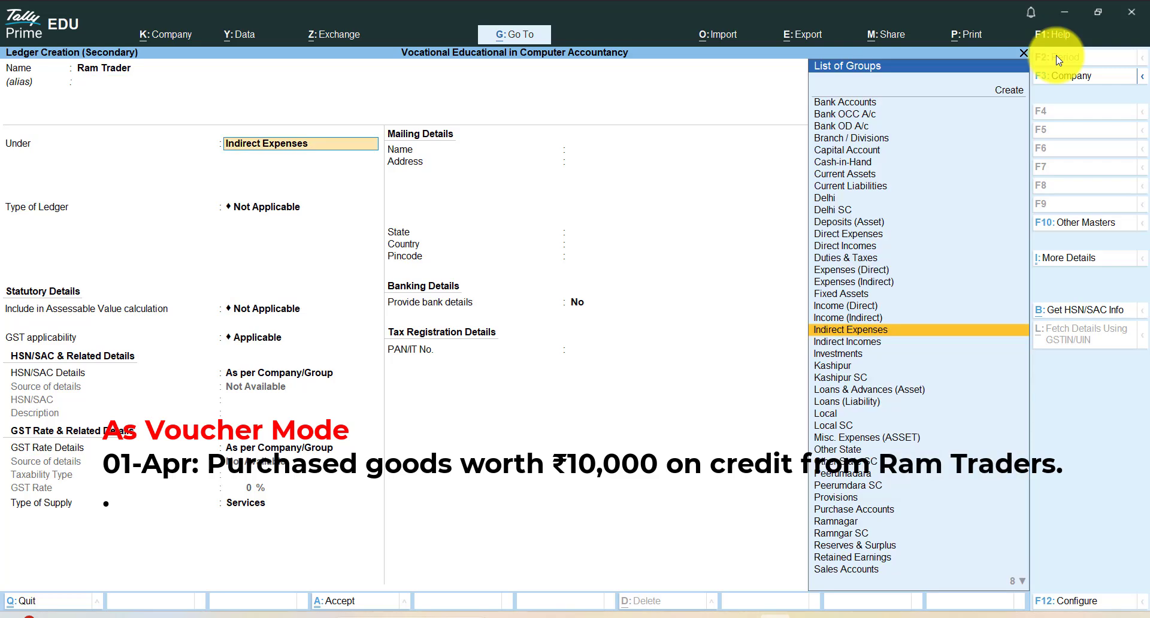
{"action": "type", "text": "Sun"}
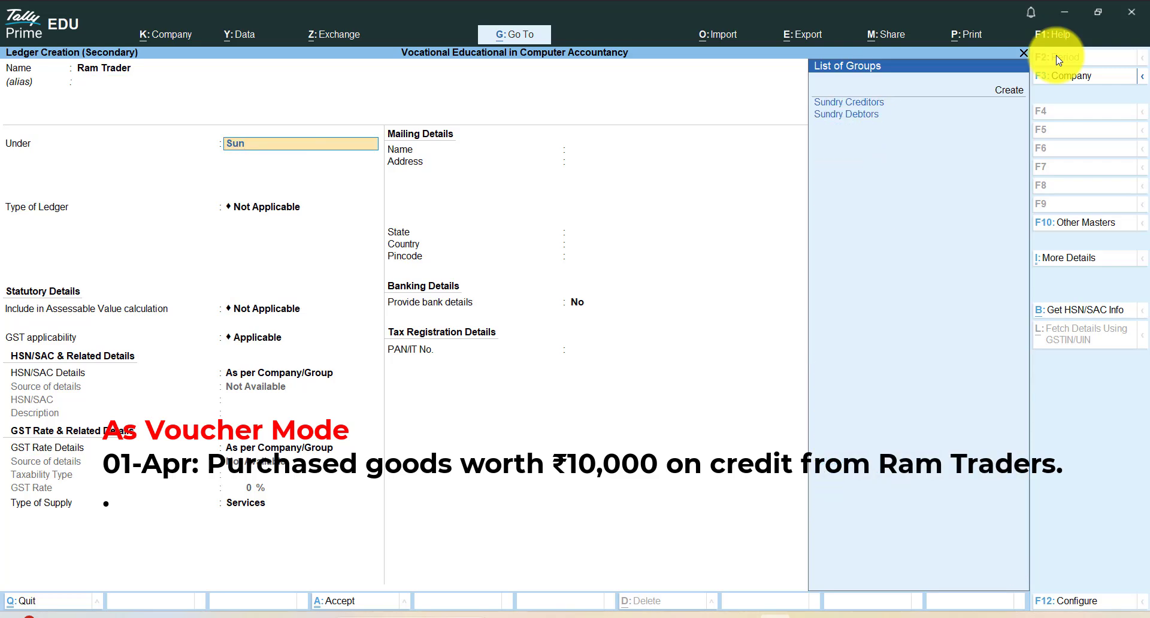
{"action": "key", "text": "Return"}
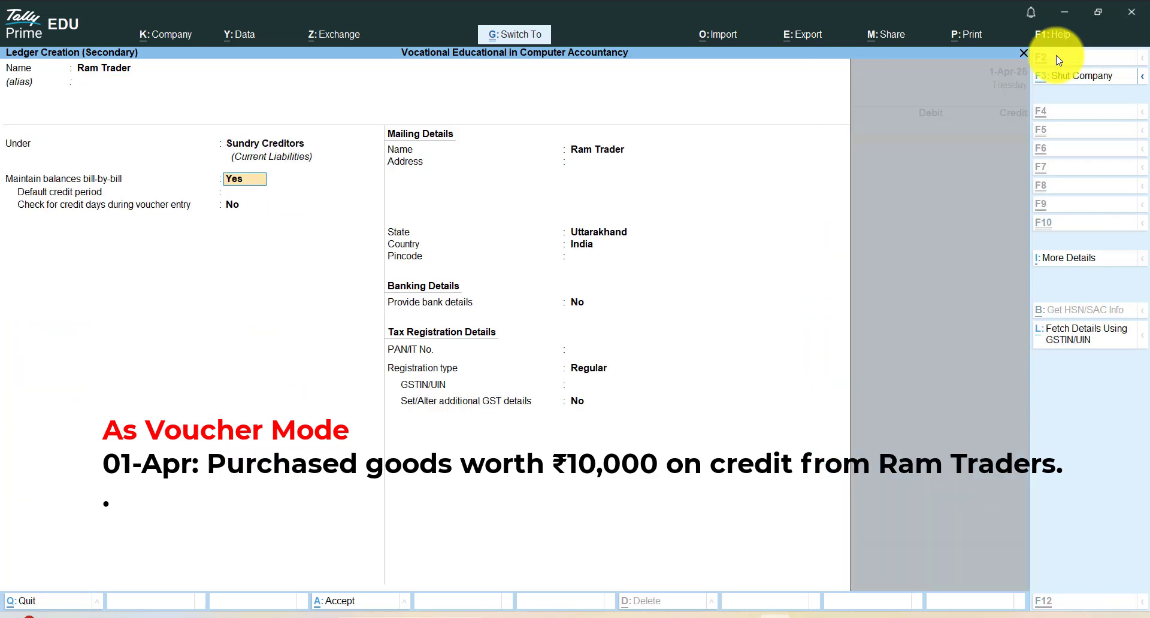
{"action": "key", "text": "ctrl+a"}
{"action": "key", "text": "Return"}
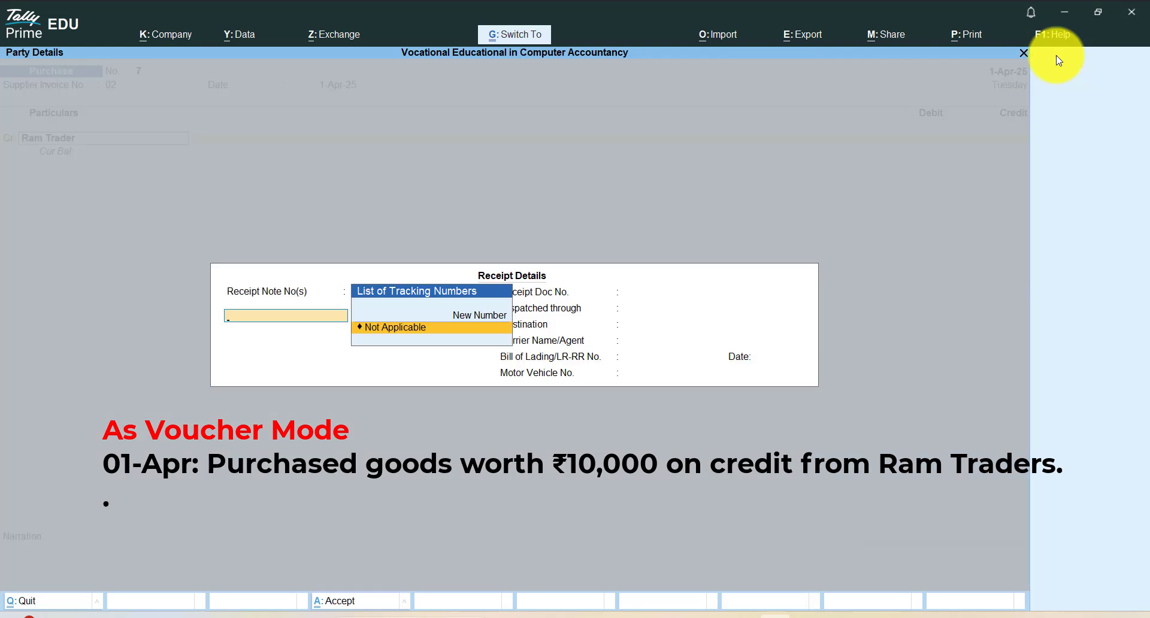
Step: Accept the default receipt and party details and credit Ram Trader with 10,000
{"action": "key", "text": "ctrl+a"}
{"action": "key", "text": "ctrl+a"}
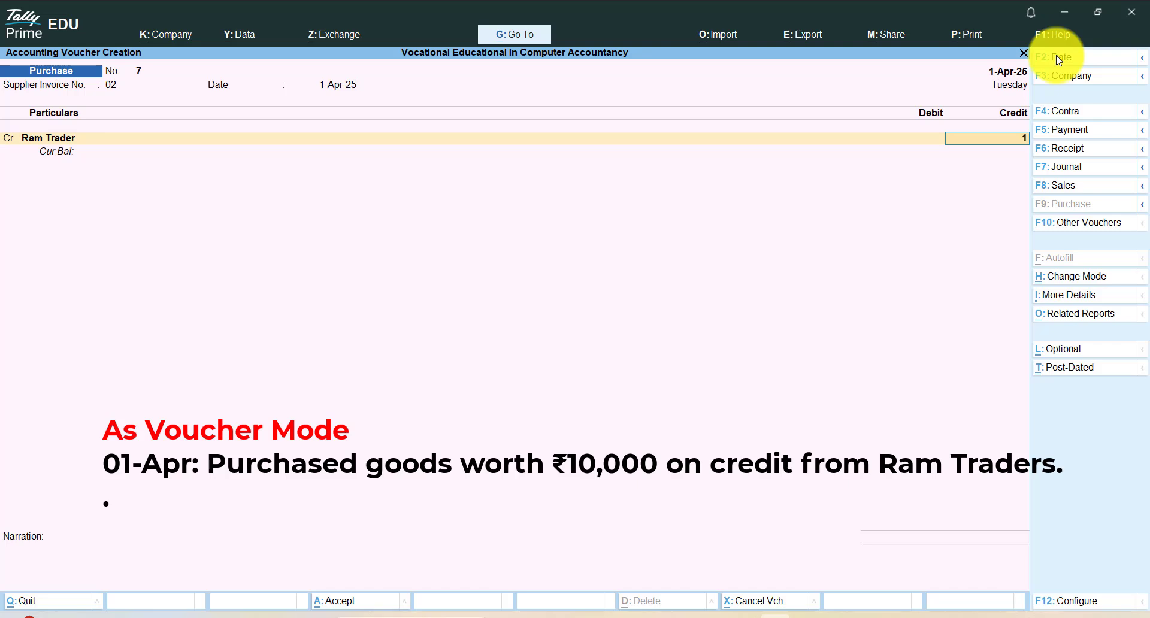
{"action": "type", "text": "10000"}
{"action": "key", "text": "Return"}
{"action": "key", "text": "Return"}
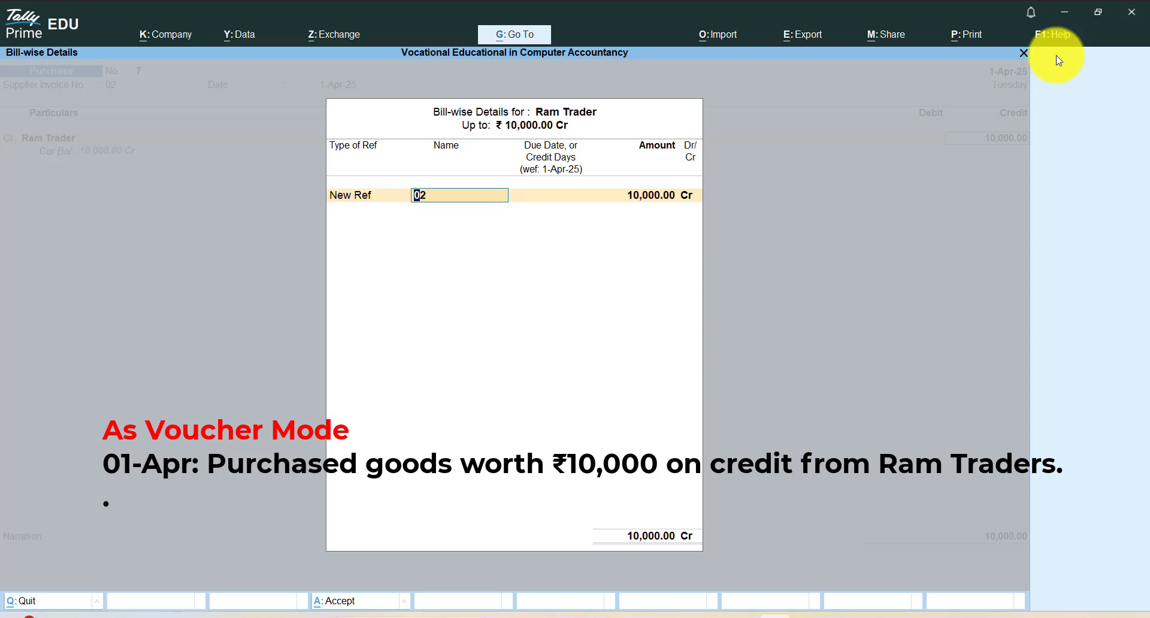
Step: Allocate Ram Trader's full 10,000 credit to new bill reference 02 without a due date
{"action": "key", "text": "Return"}
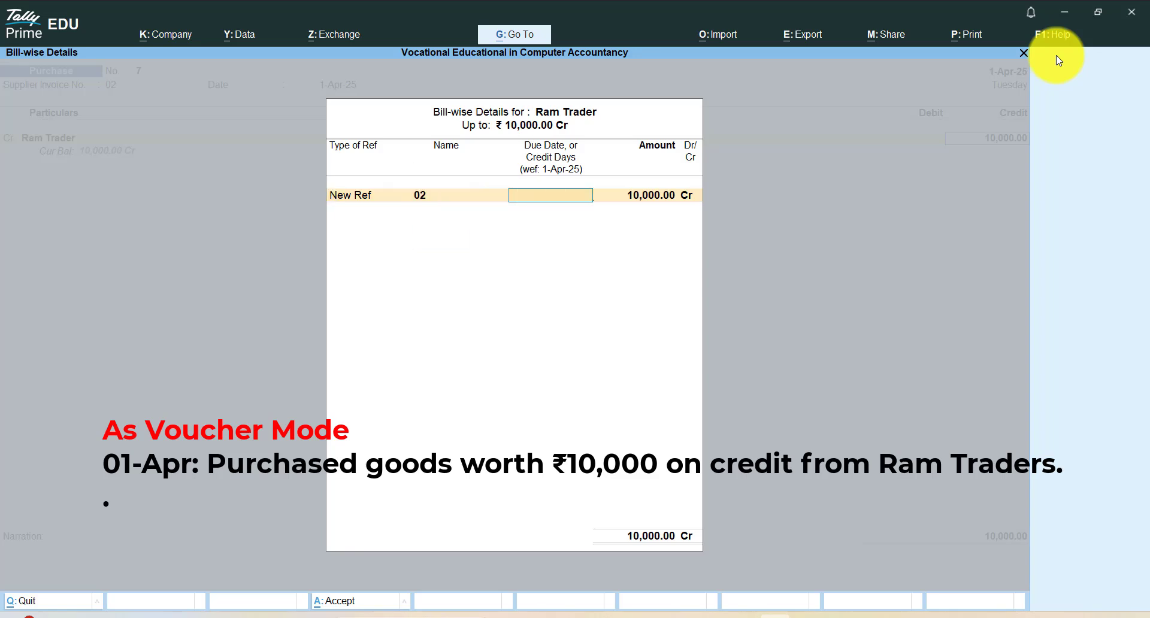
{"action": "key", "text": "Return"}
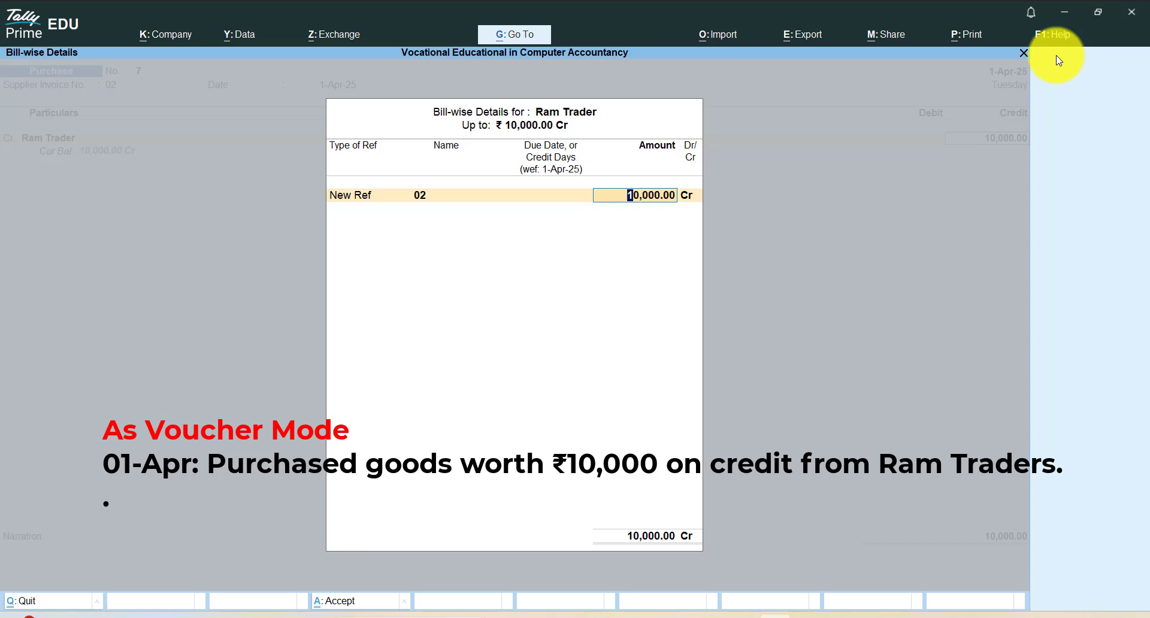
{"action": "key", "text": "BackSpace"}
{"action": "key", "text": "BackSpace"}
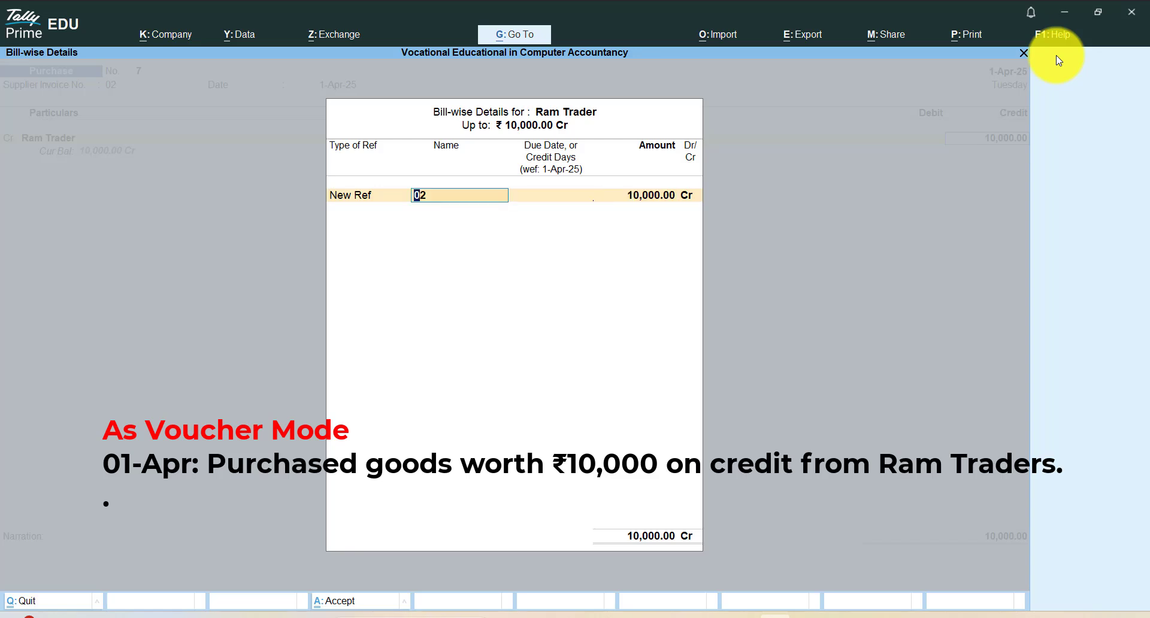
{"action": "type", "text": "0"}
{"action": "type", "text": "7"}
{"action": "type", "text": "2"}
{"action": "key", "text": "Return"}
{"action": "key", "text": "Return"}
{"action": "key", "text": "Return"}
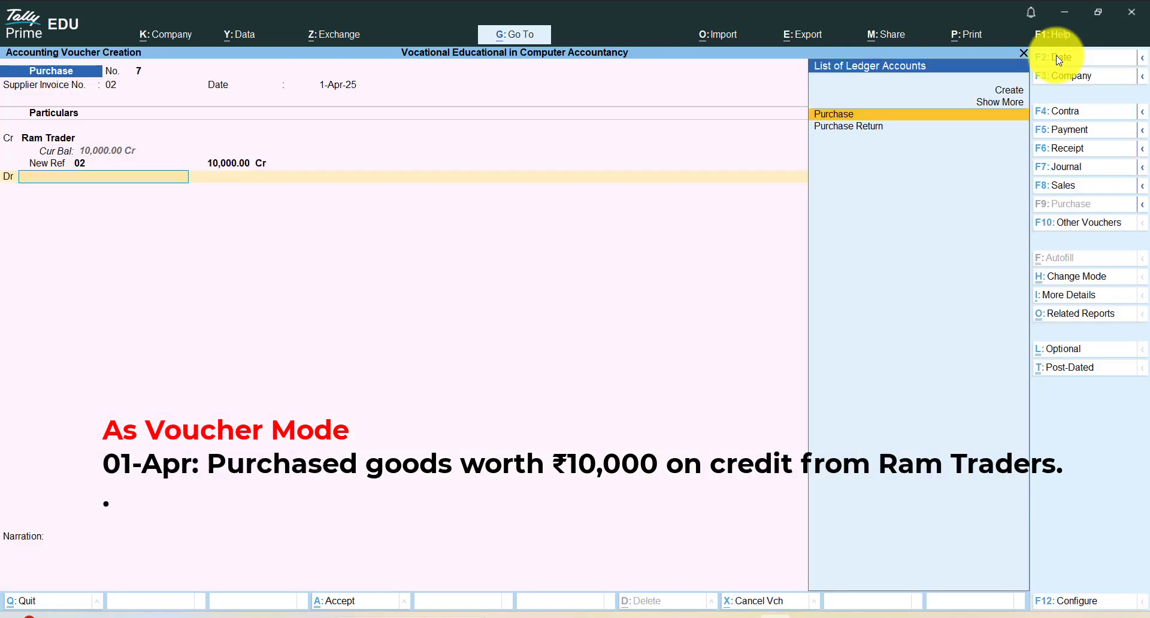
Step: Debit the Purchase ledger with 10,000, skipping the stock item allocation
{"action": "key", "text": "BackSpace"}
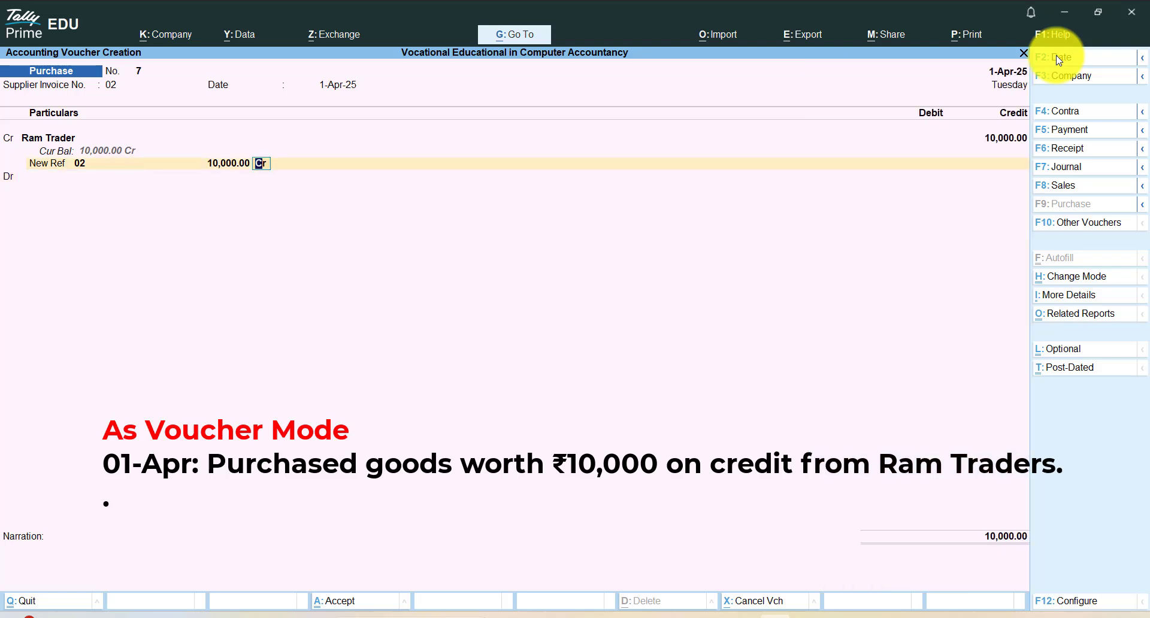
{"action": "key", "text": "Return"}
{"action": "key", "text": "Return"}
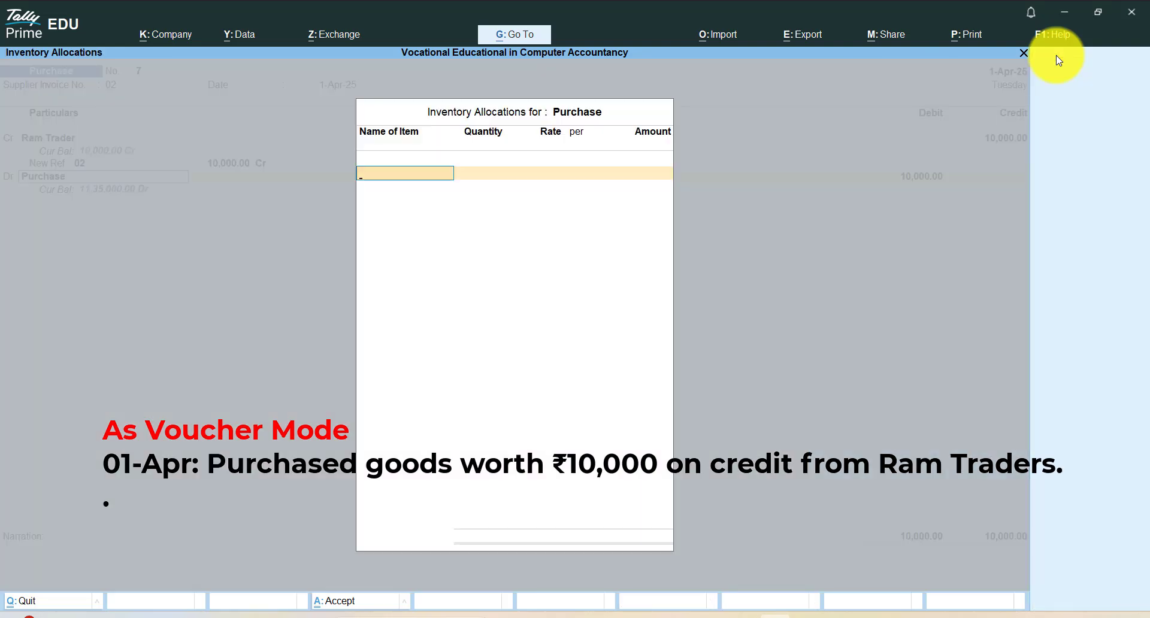
{"action": "key", "text": "Escape"}
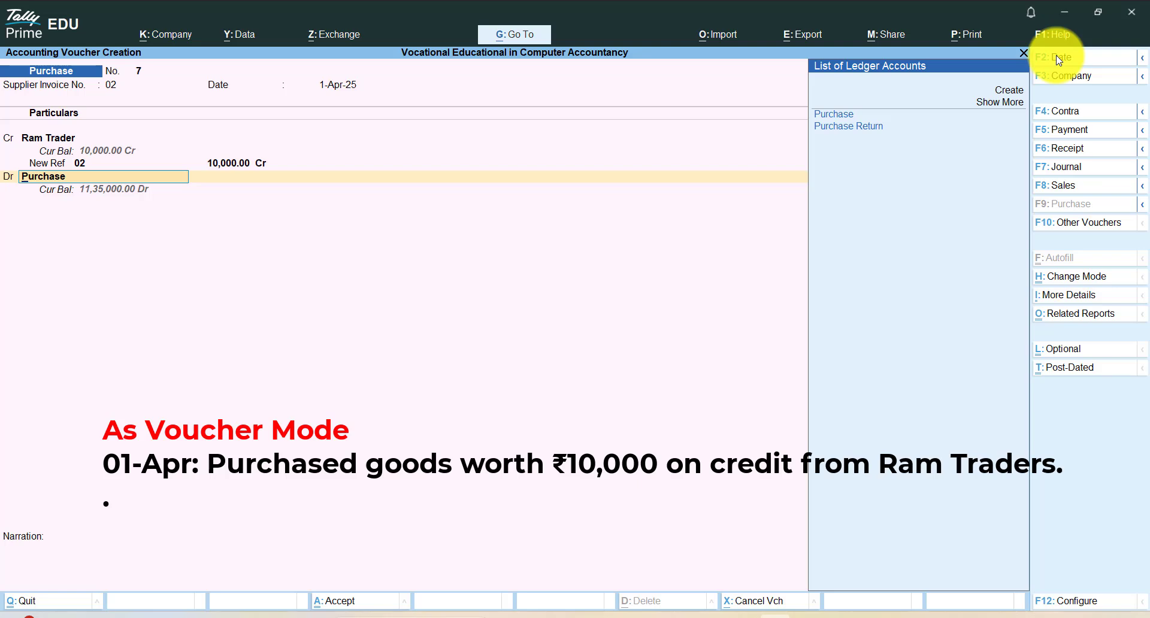
{"action": "key", "text": "Return"}
{"action": "key", "text": "Escape"}
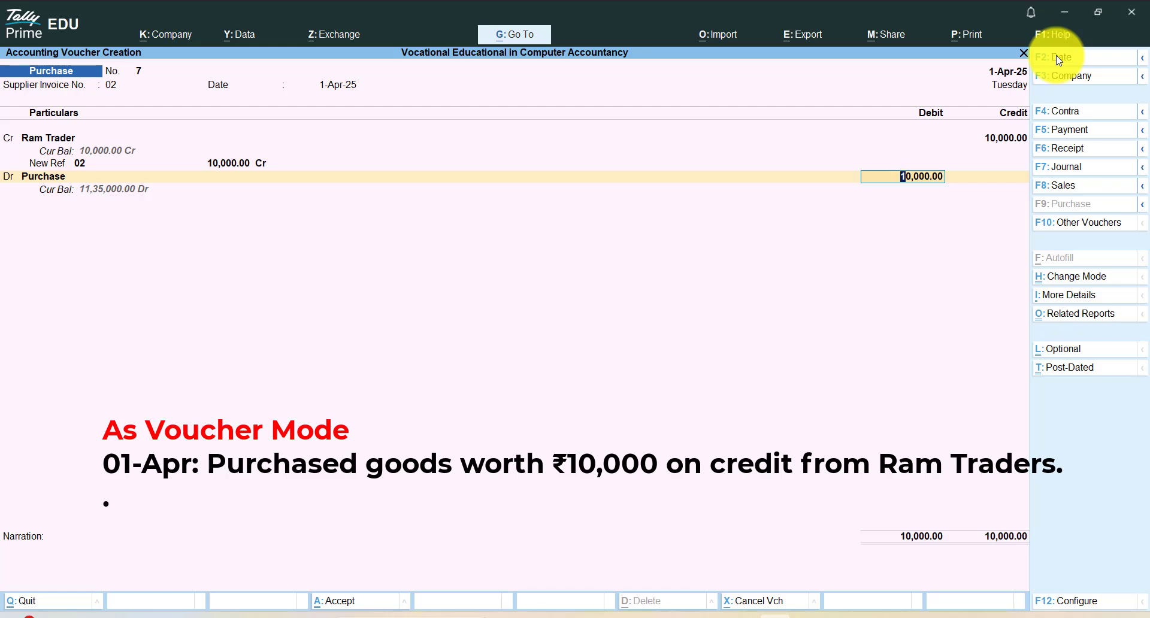
{"action": "key", "text": "Return"}
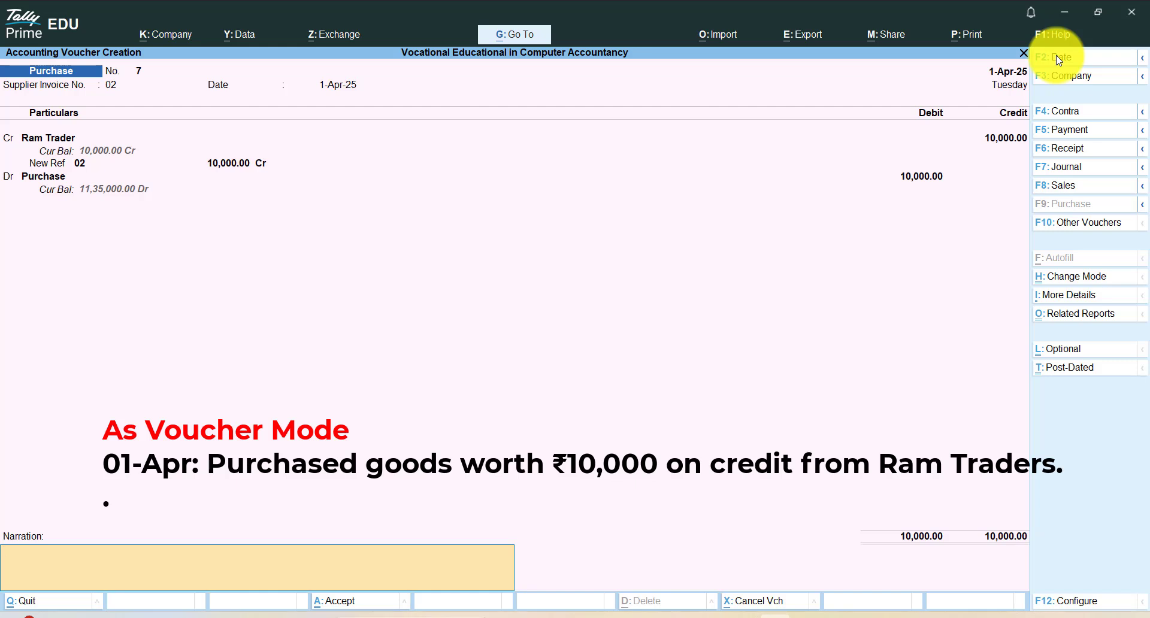
Step: Enter the narration "being goods buy ram trader 02" and save the purchase voucher
{"action": "type", "text": "being goods buy ram trader"}
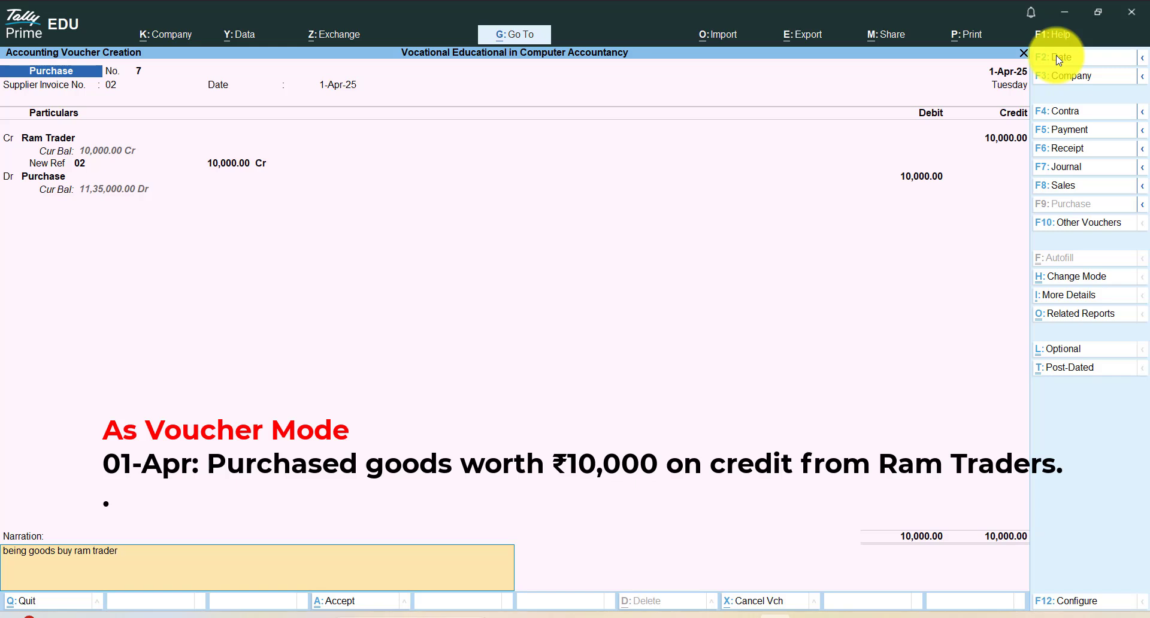
{"action": "type", "text": " 02"}
{"action": "key", "text": "ctrl"}
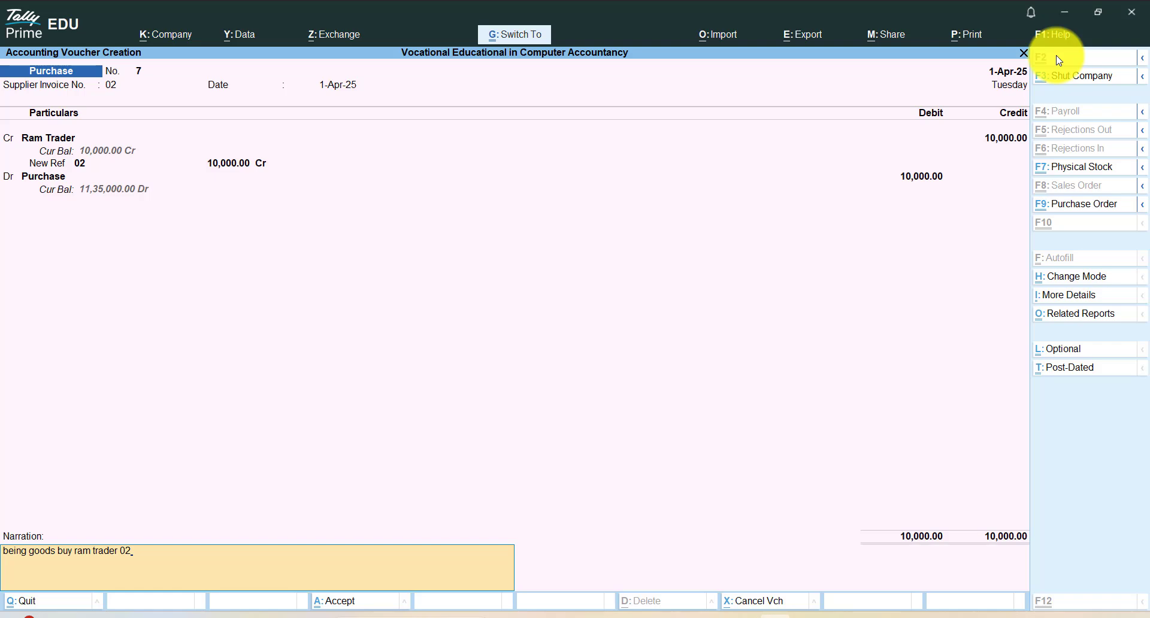
{"action": "key", "text": "ctrl+a"}
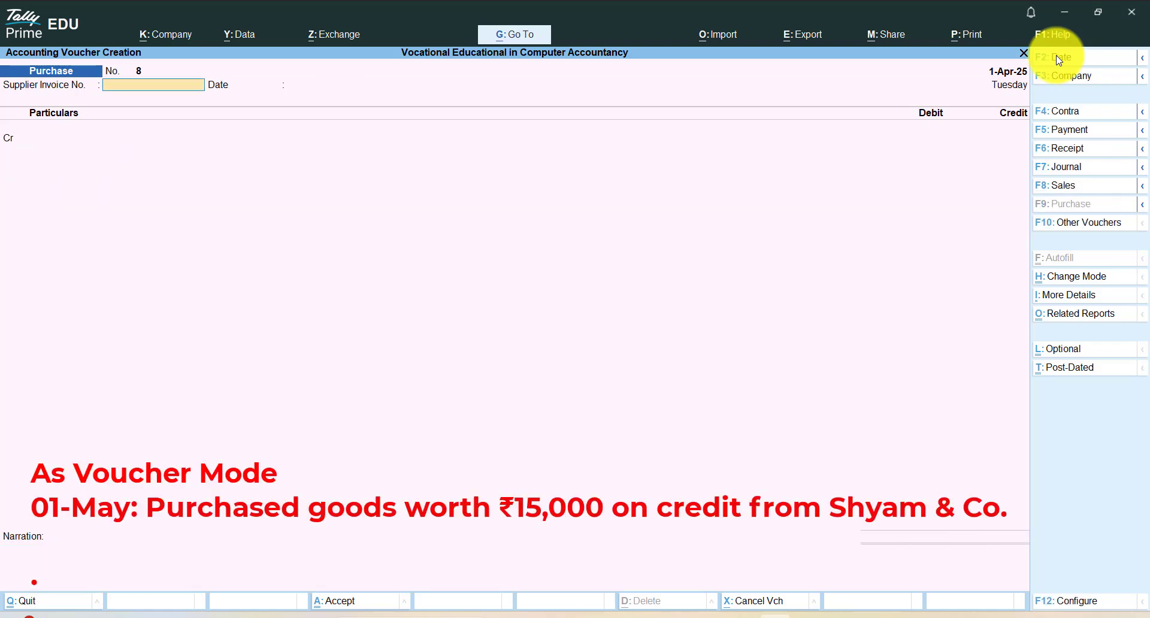
Step: Date the new purchase voucher 1-May-25, enter supplier invoice number 36 and accept the same invoice date
{"action": "left_click", "coordinate": [1058, 58]}
{"action": "type", "text": "1-5"}
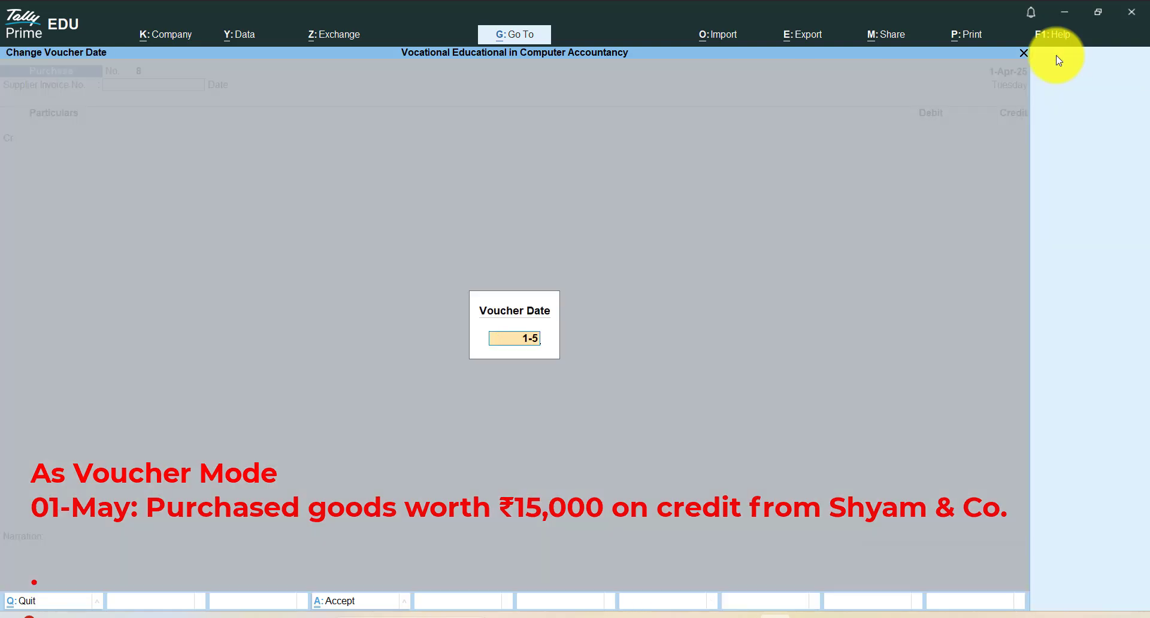
{"action": "key", "text": "Return"}
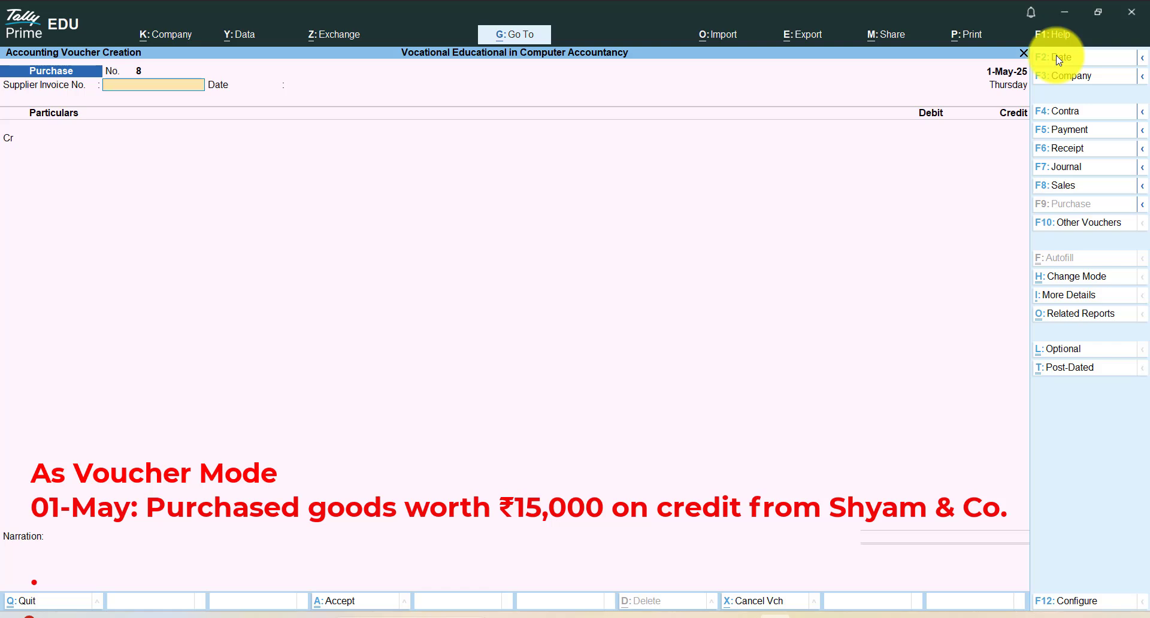
{"action": "type", "text": "36"}
{"action": "key", "text": "Return"}
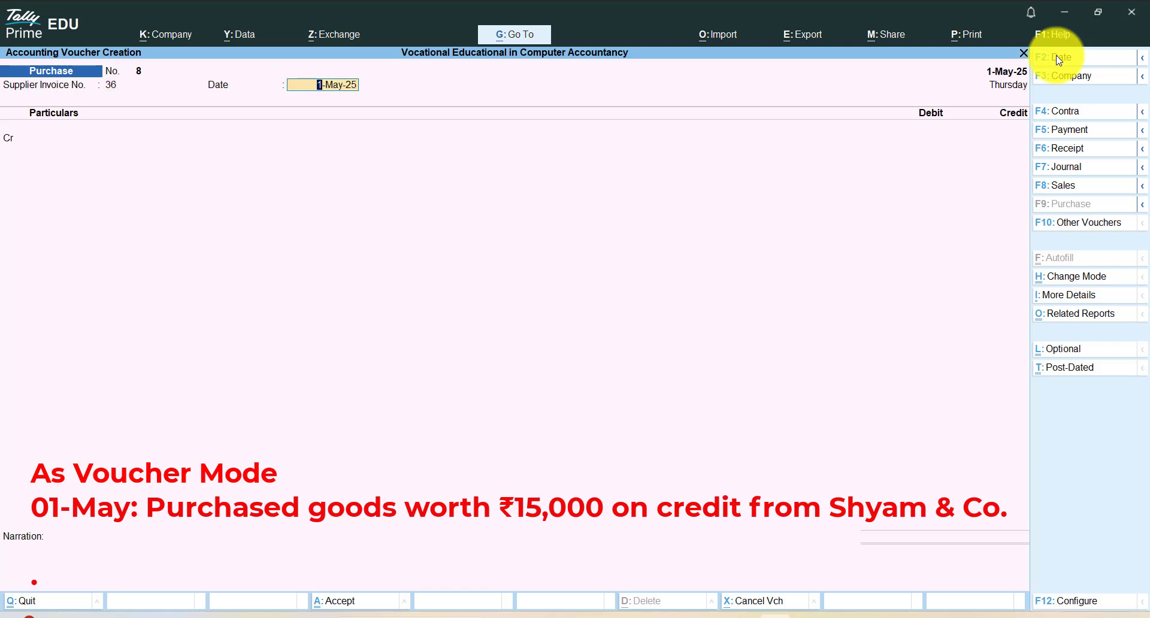
{"action": "key", "text": "Return"}
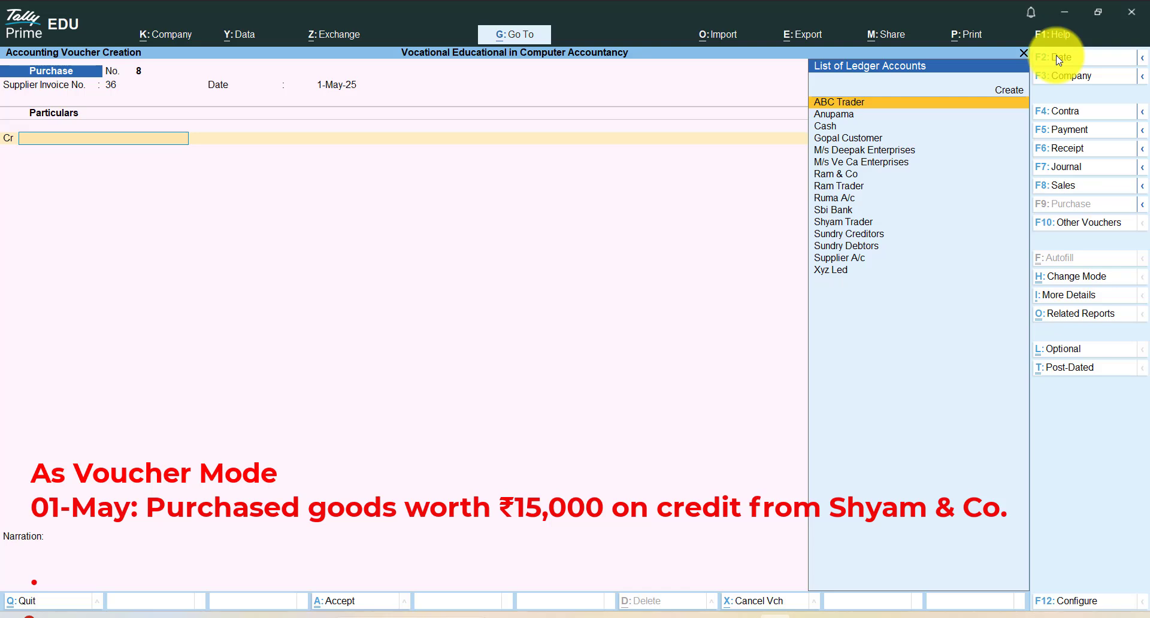
Step: Choose Shyam Trader as the voucher's credited account and accept the default receipt and party details
{"action": "key", "text": "Down"}
{"action": "key", "text": "Down"}
{"action": "key", "text": "Down"}
{"action": "key", "text": "Down"}
{"action": "key", "text": "Down"}
{"action": "key", "text": "Down"}
{"action": "key", "text": "Down"}
{"action": "key", "text": "Down"}
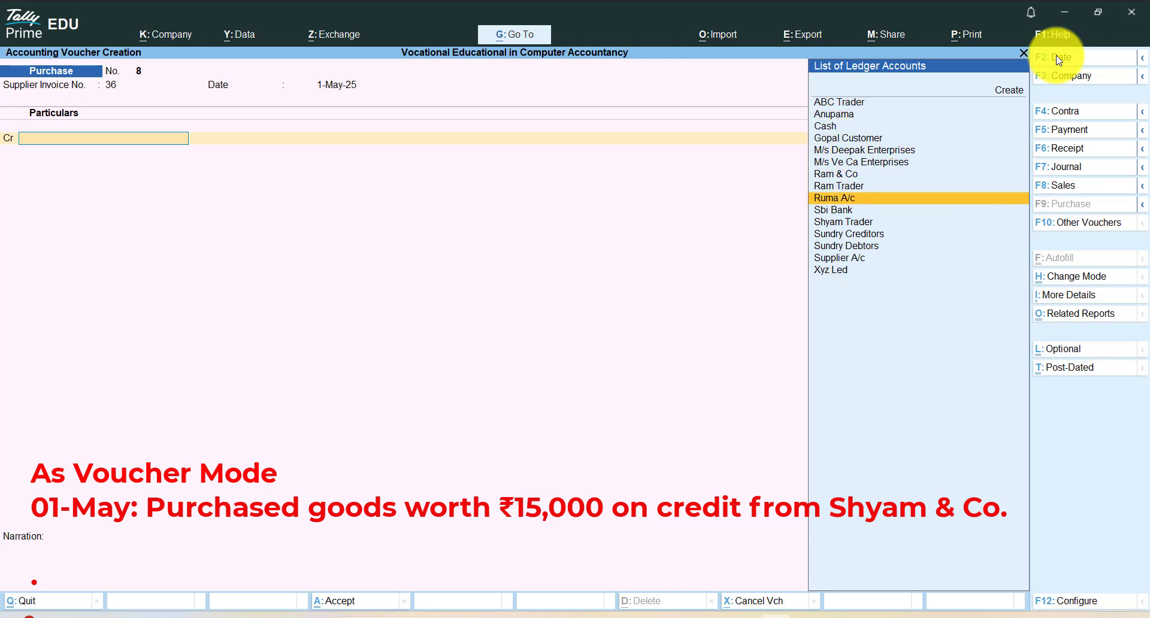
{"action": "key", "text": "Down"}
{"action": "key", "text": "Down"}
{"action": "key", "text": "Return"}
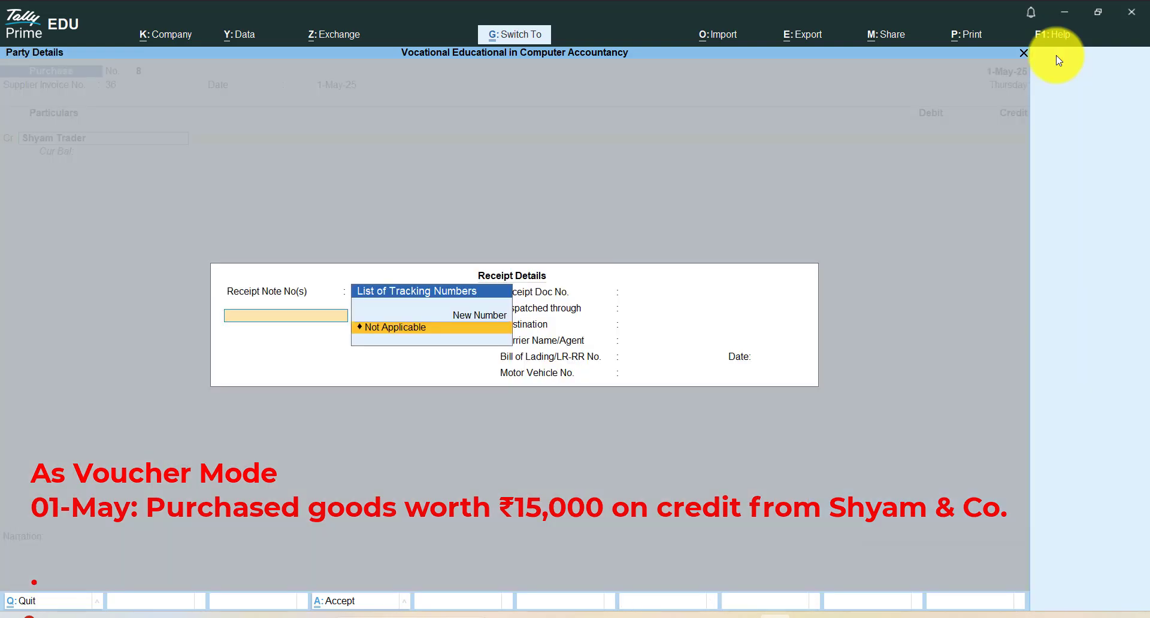
{"action": "key", "text": "ctrl+a"}
{"action": "key", "text": "ctrl+a"}
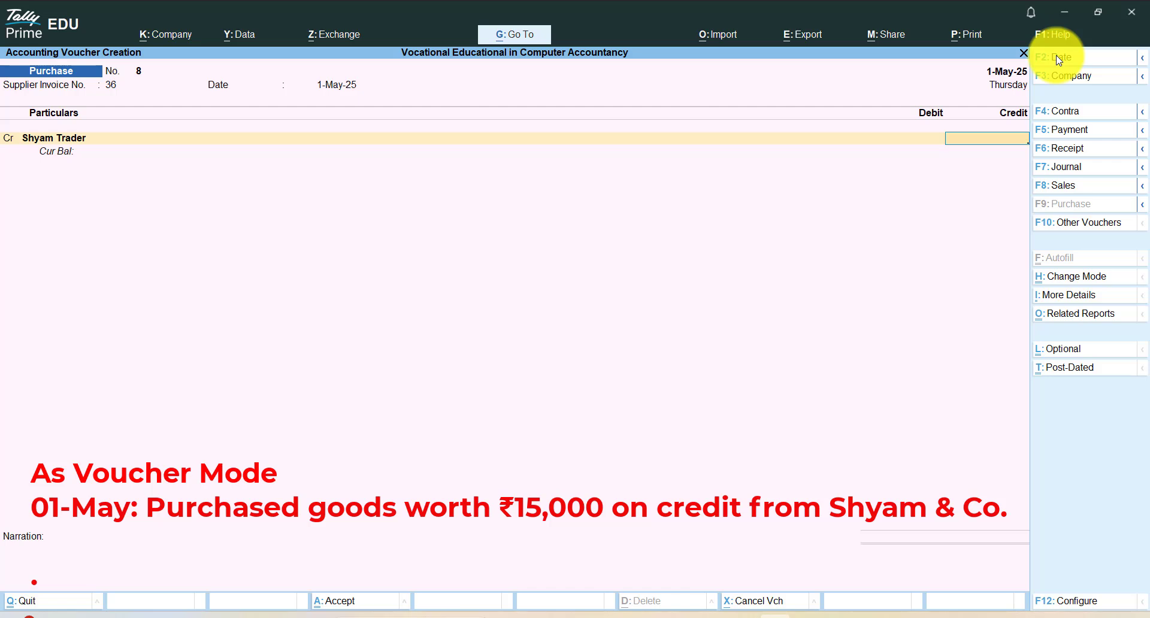
Step: Credit Shyam Trader with 15,000 and allocate the full amount to new bill reference 36
{"action": "type", "text": "15000"}
{"action": "key", "text": "Return"}
{"action": "key", "text": "Return"}
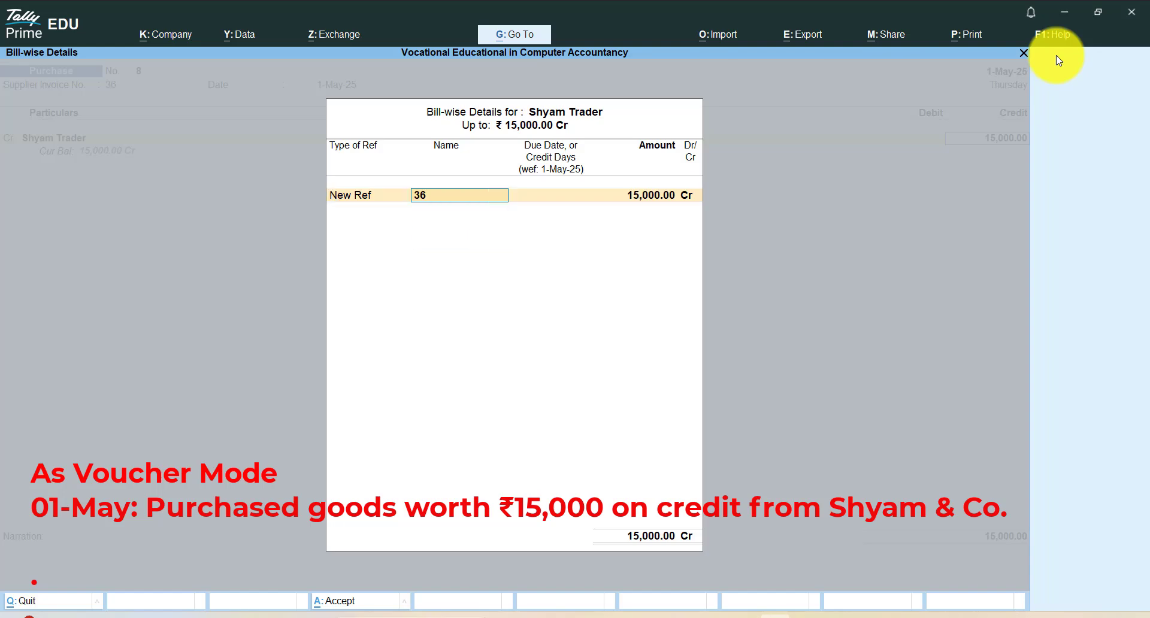
{"action": "key", "text": "Return"}
{"action": "key", "text": "Return"}
{"action": "key", "text": "Return"}
{"action": "key", "text": "Return"}
Step: Debit the Purchase ledger with 15,000 without allocating any stock item
{"action": "type", "text": "Pu"}
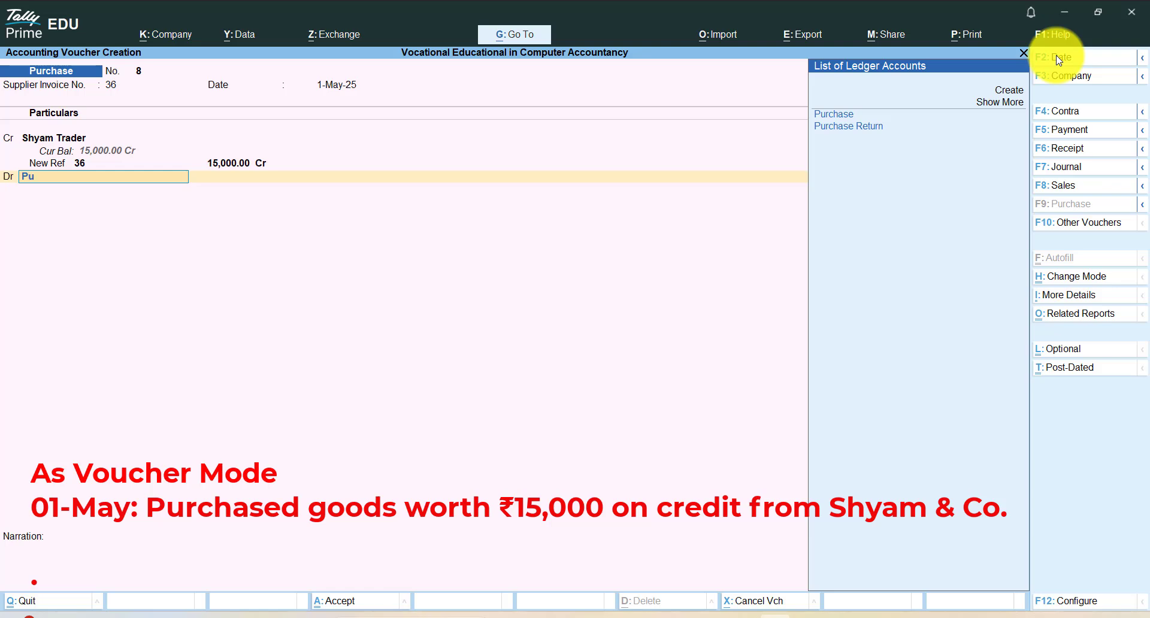
{"action": "key", "text": "Return"}
{"action": "key", "text": "Return"}
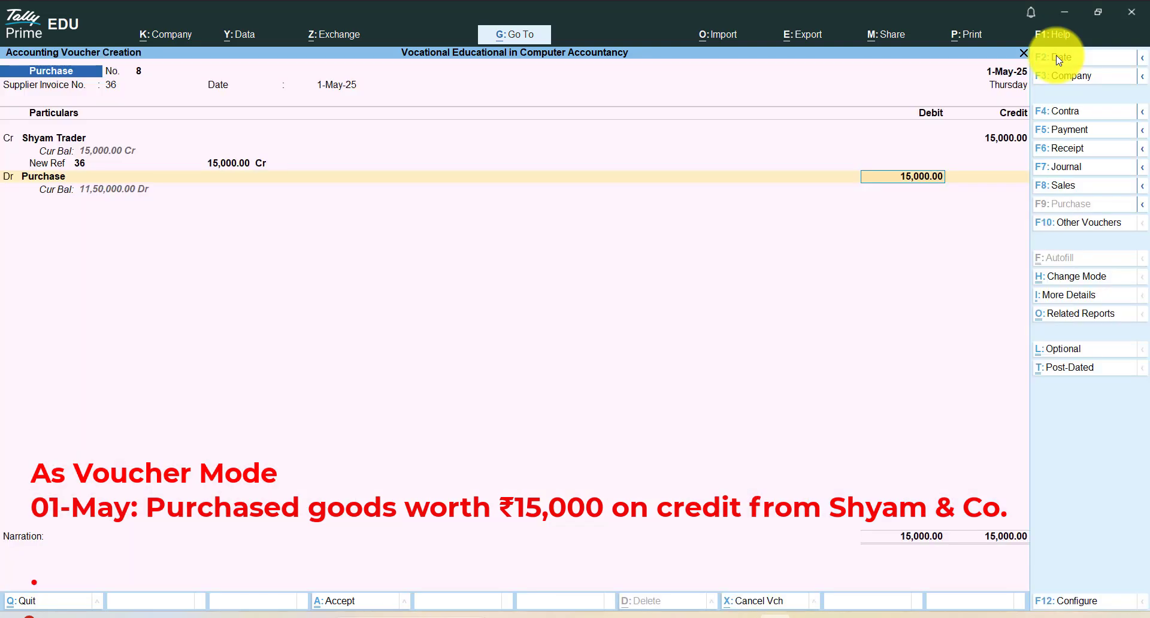
{"action": "key", "text": "Return"}
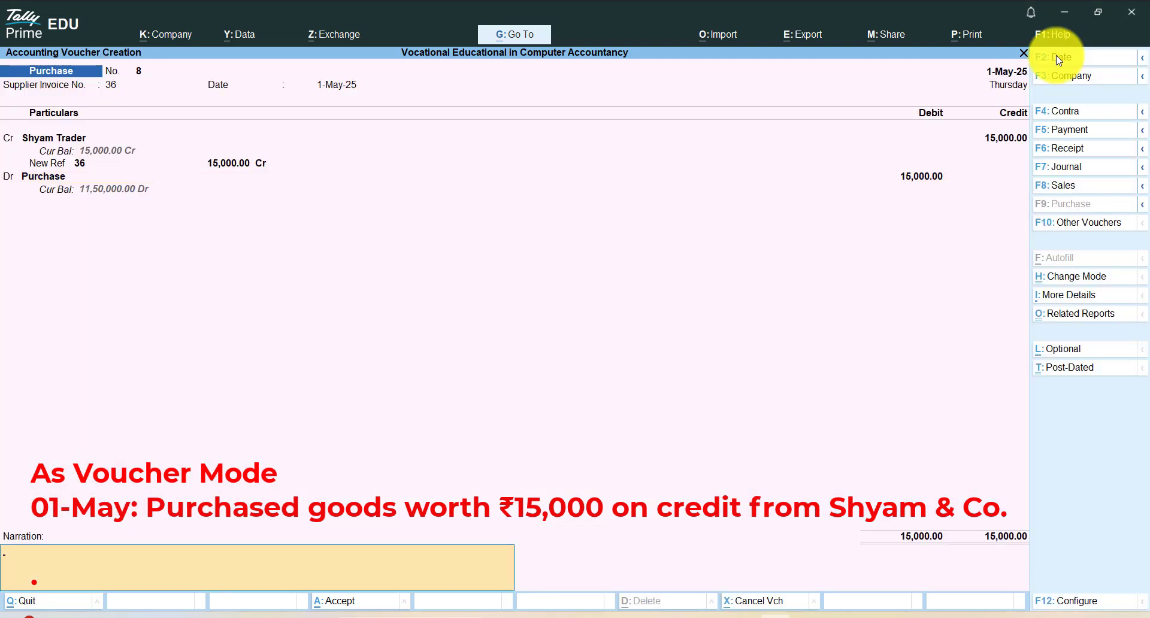
Step: Enter the narration "being invoice no 36buy on credit" and save the purchase voucher
{"action": "type", "text": "being invoice n"}
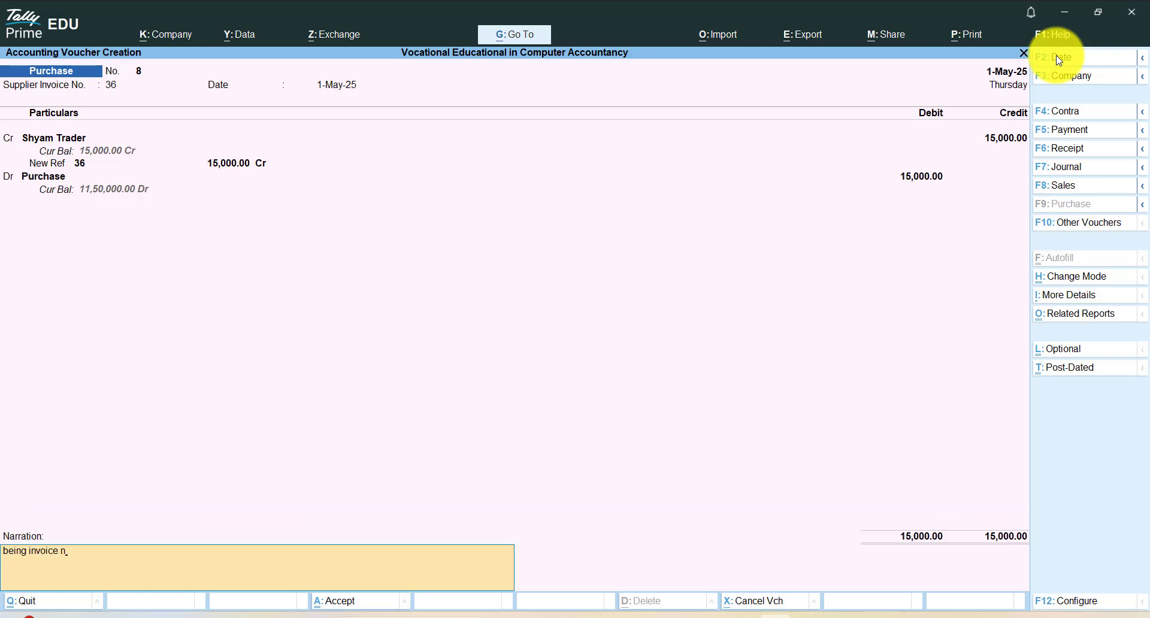
{"action": "type", "text": "o"}
{"action": "type", "text": " 36"}
{"action": "type", "text": " on cred"}
{"action": "type", "text": "buy"}
{"action": "key", "text": "ctrl"}
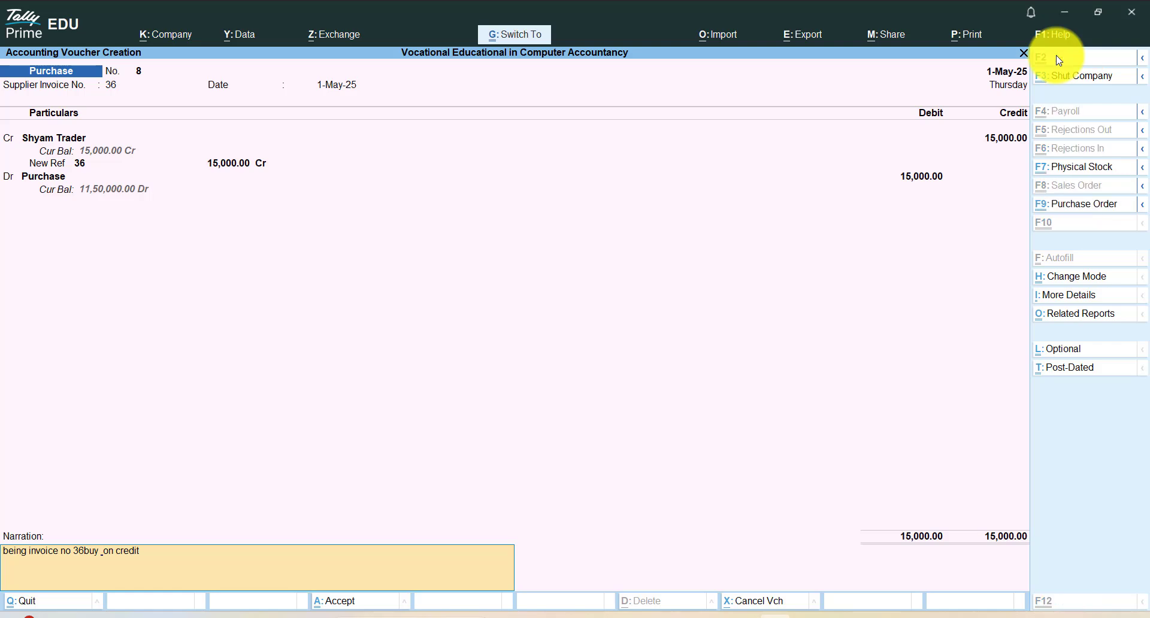
{"action": "key", "text": "ctrl+a"}
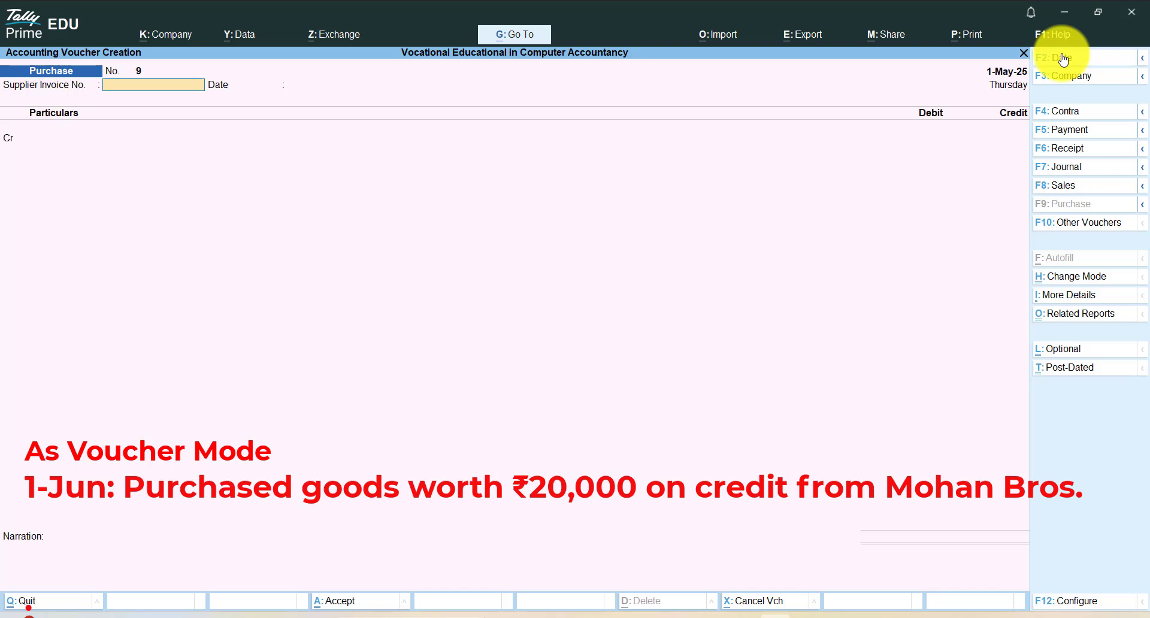
Step: Date the new purchase voucher 1-Jun-25, enter supplier invoice number 56 and accept the same invoice date
{"action": "left_click", "coordinate": [1063, 58]}
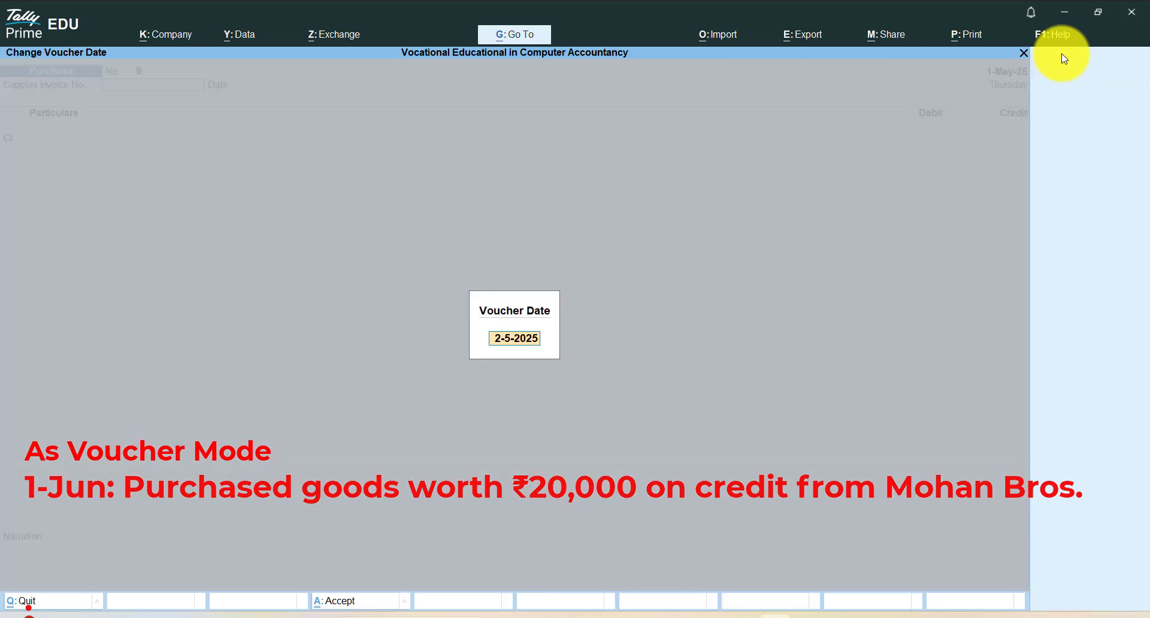
{"action": "type", "text": "1-6"}
{"action": "key", "text": "Return"}
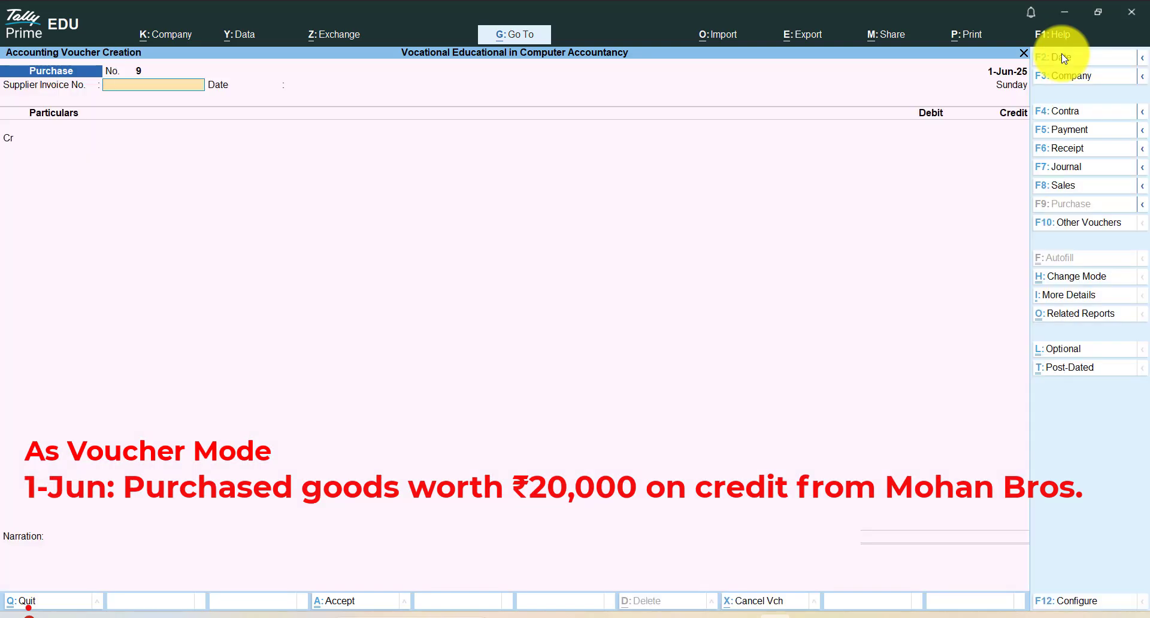
{"action": "type", "text": "56"}
{"action": "key", "text": "Return"}
{"action": "key", "text": "Return"}
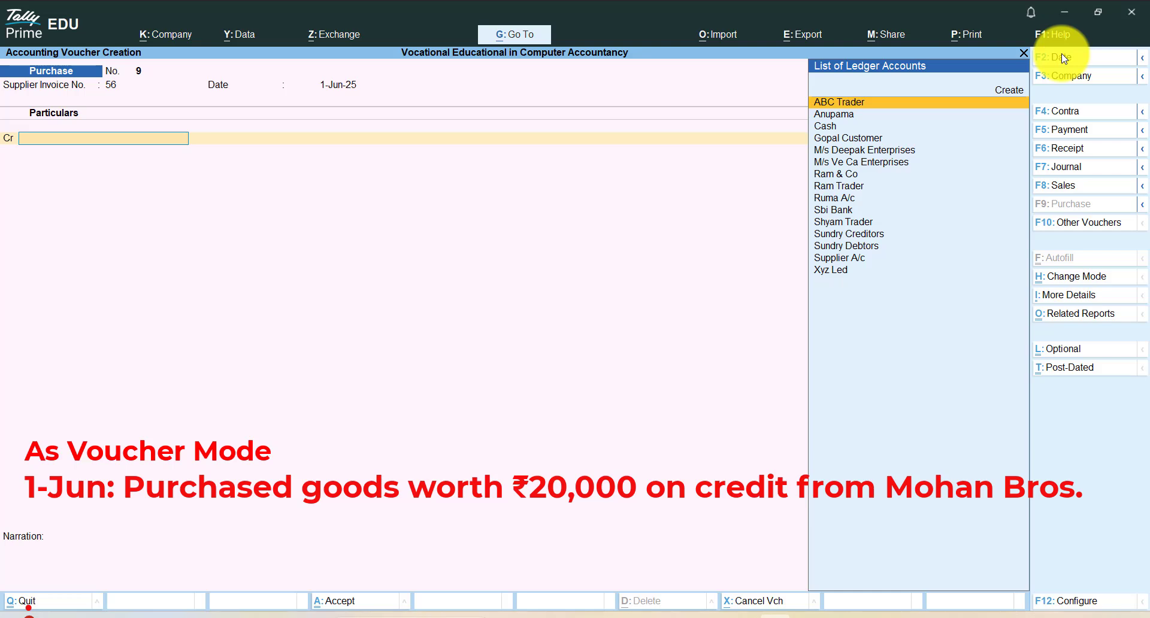
Step: Create the ledger Mohan Bros under Sundry Creditors, use it as the credited account and accept the default receipt and party details
{"action": "key", "text": "alt+c"}
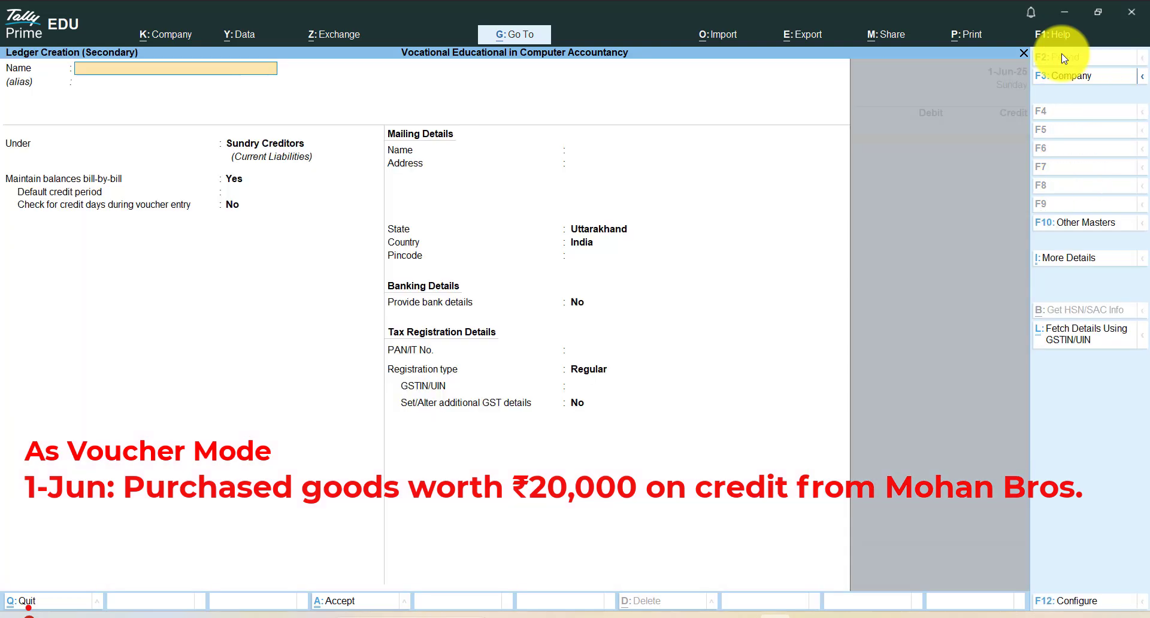
{"action": "type", "text": "Mohan Bros"}
{"action": "key", "text": "ctrl"}
{"action": "key", "text": "ctrl+a"}
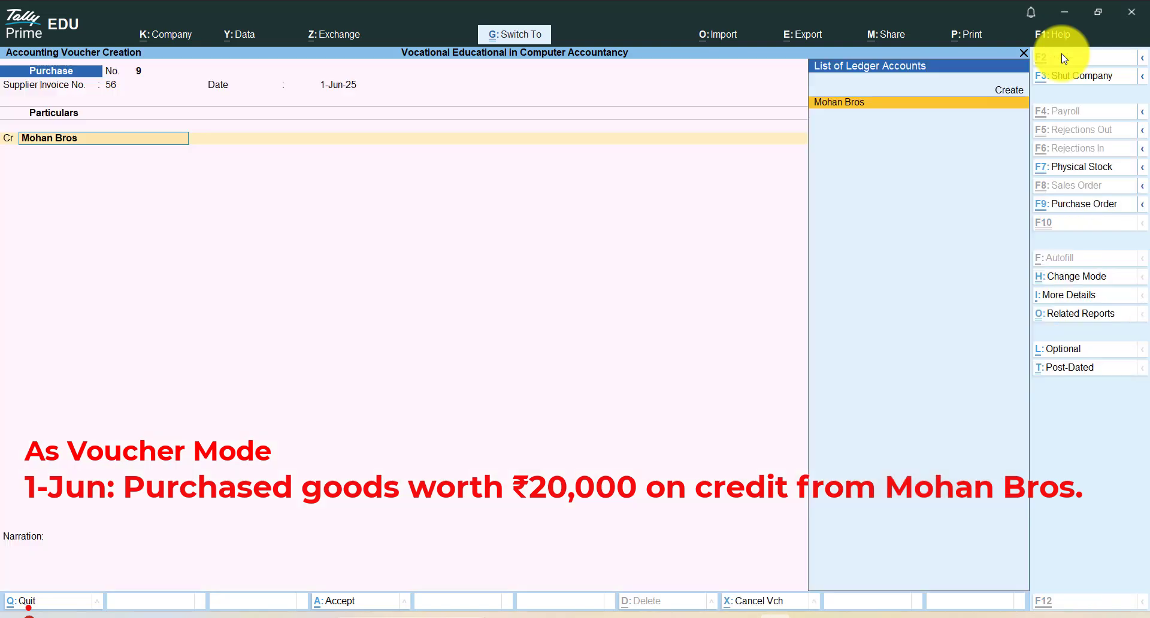
{"action": "key", "text": "Return"}
{"action": "key", "text": "ctrl+a"}
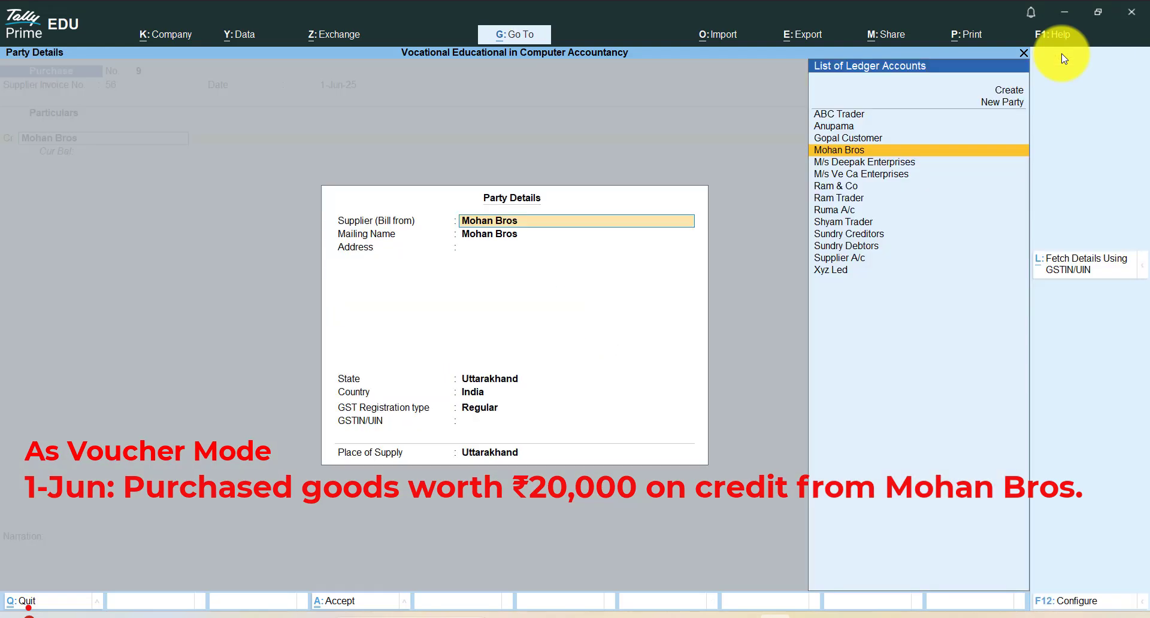
{"action": "key", "text": "ctrl+a"}
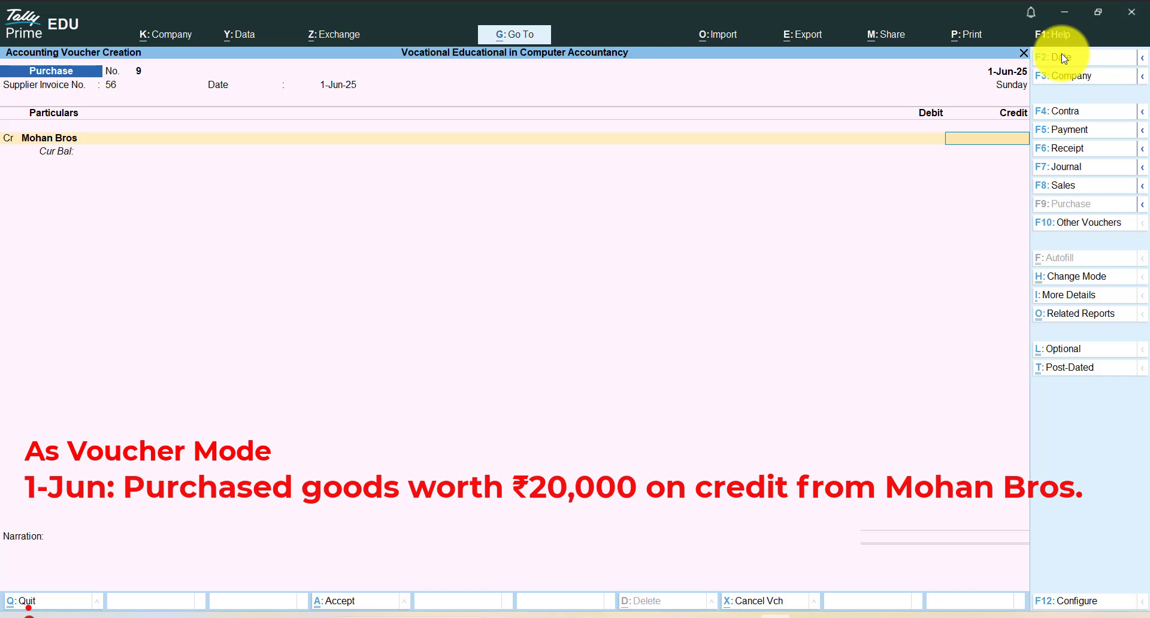
Step: Credit Mohan Bros with 20,000 and accept the bill-wise New Ref 56 for the full amount
{"action": "type", "text": "20000"}
{"action": "key", "text": "Return"}
{"action": "key", "text": "Return"}
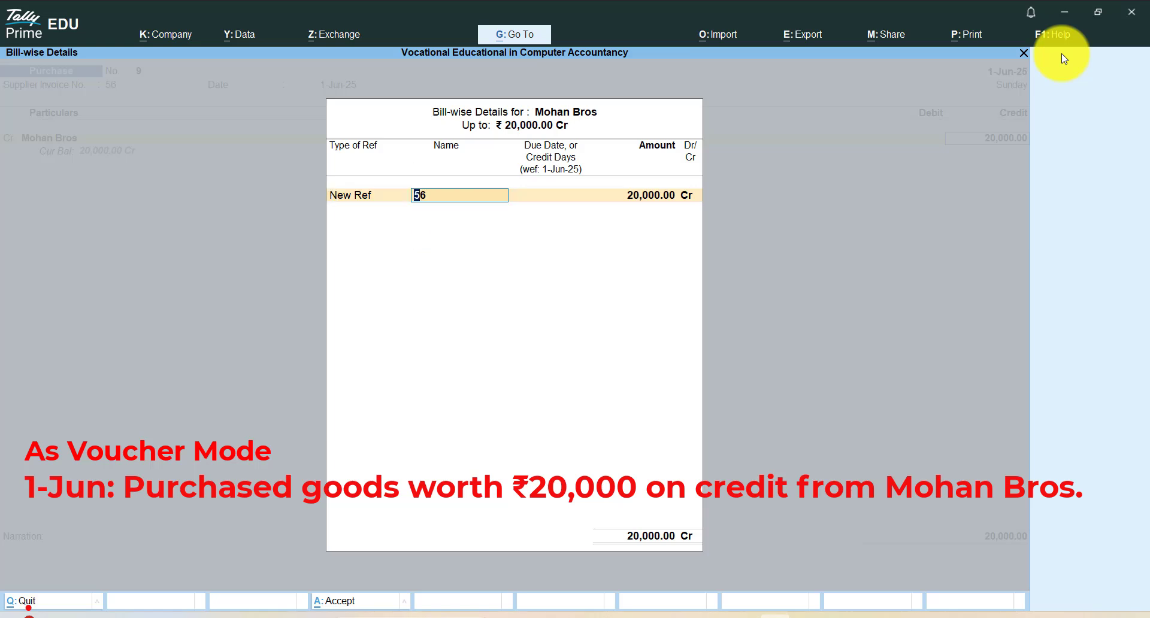
{"action": "key", "text": "Return"}
{"action": "key", "text": "Return"}
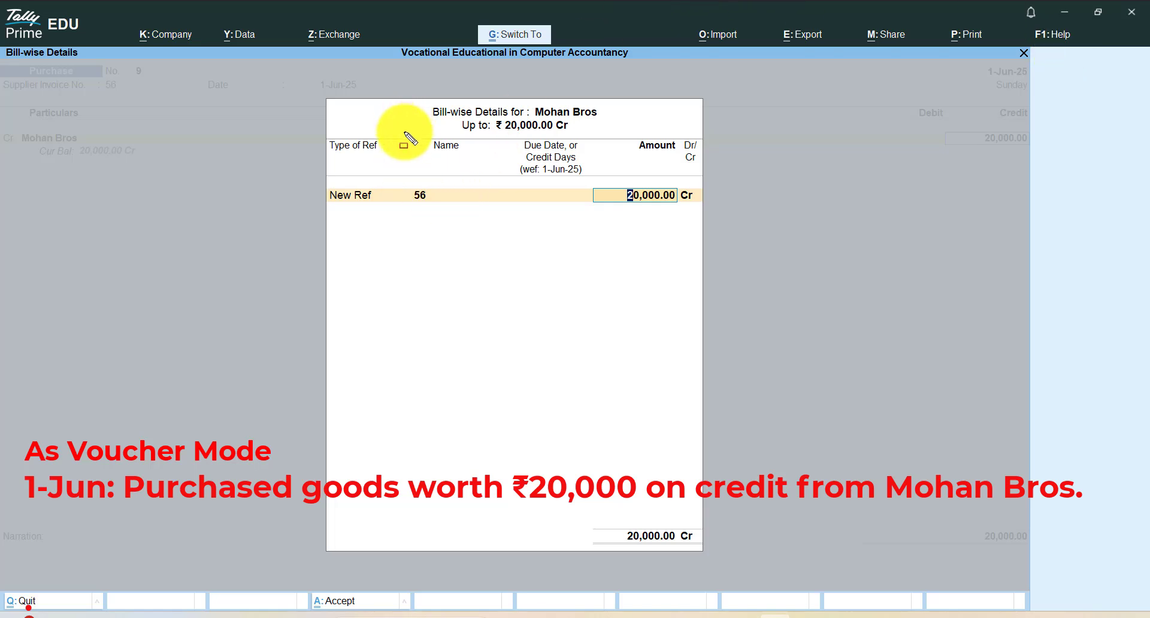
{"action": "mouse_move", "coordinate": [404, 133]}
{"action": "left_mouse_down"}
{"action": "mouse_move", "coordinate": [426, 238]}
{"action": "mouse_move", "coordinate": [491, 238]}
{"action": "left_mouse_up"}
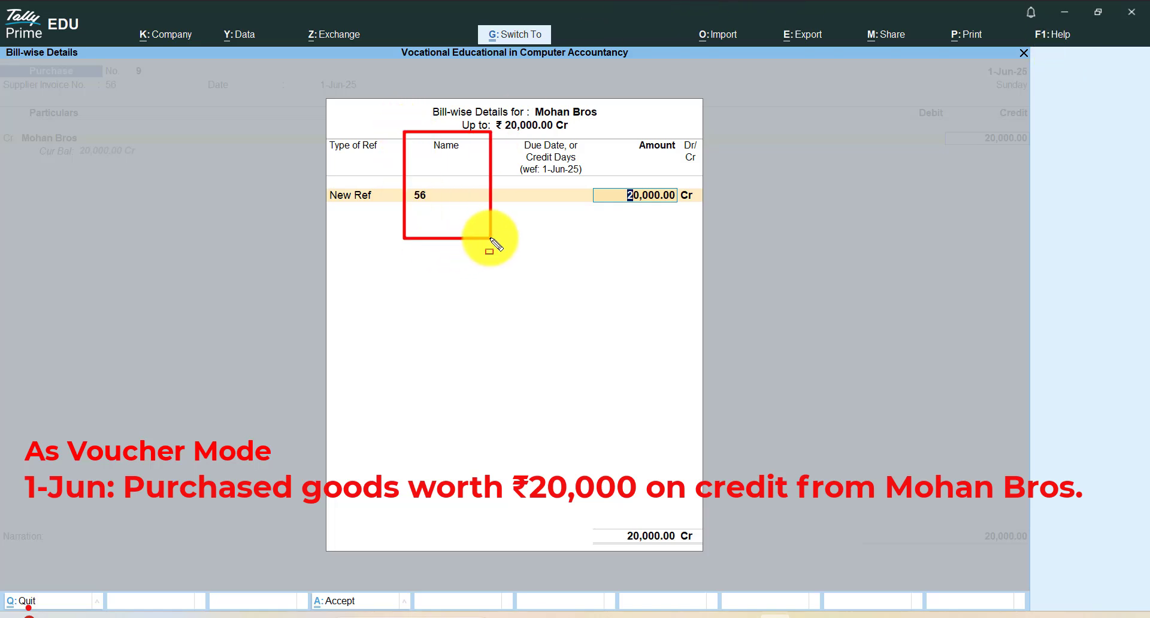
{"action": "key", "text": "Escape"}
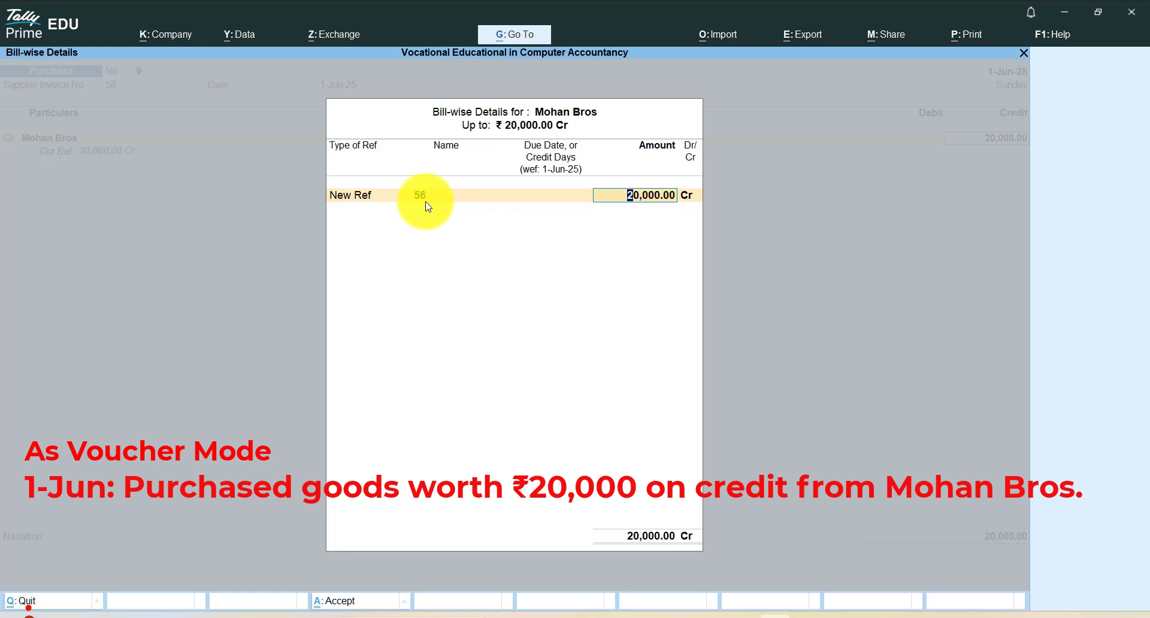
{"action": "key", "text": "Return"}
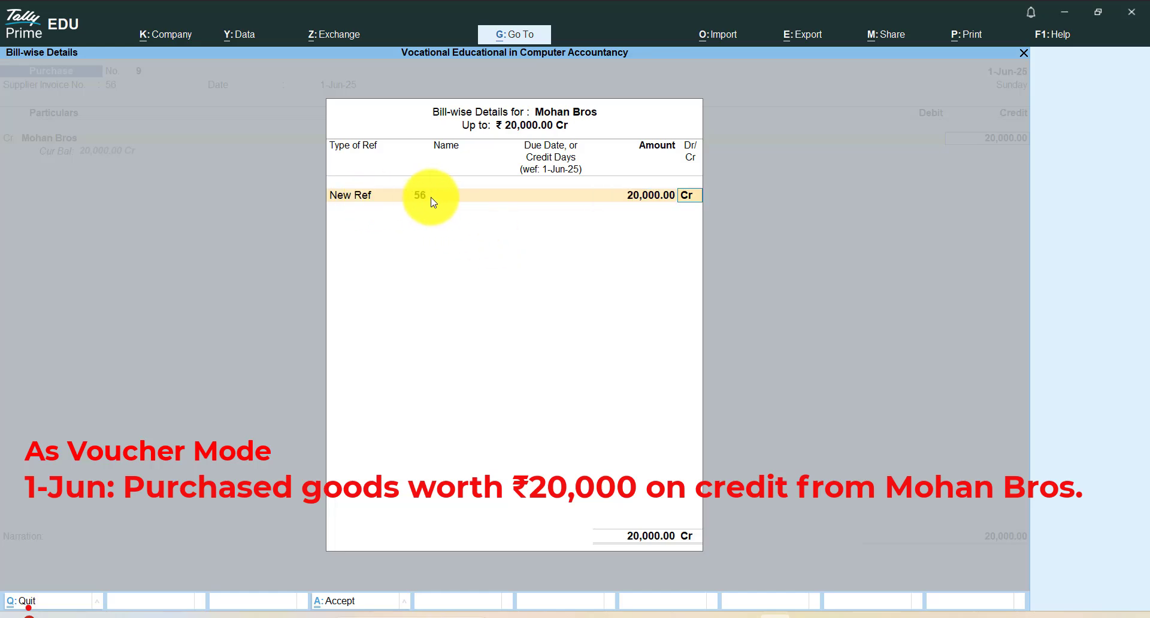
{"action": "key", "text": "Return"}
Step: Debit the Purchase ledger with 20,000 without allocating any stock item
{"action": "key", "text": "Return"}
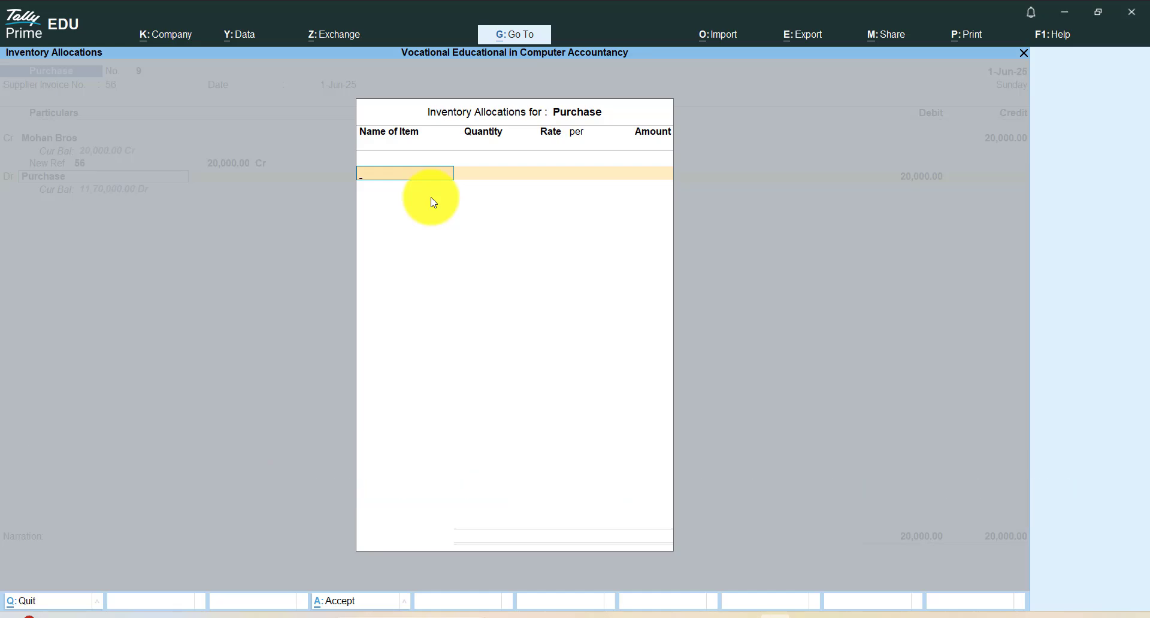
{"action": "key", "text": "Return"}
{"action": "key", "text": "Return"}
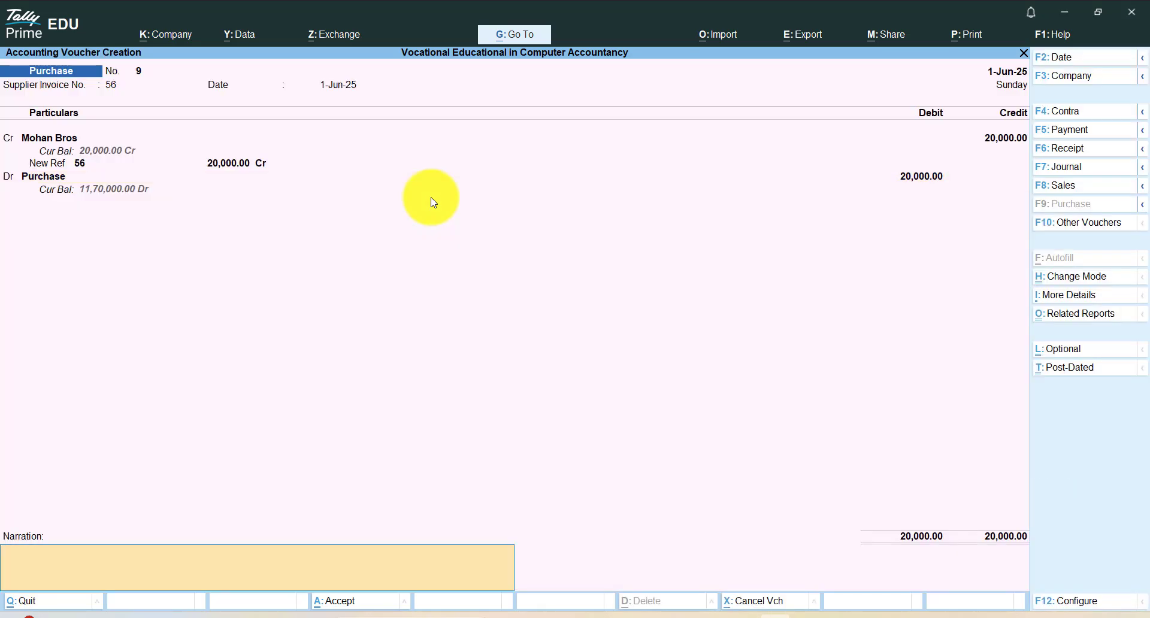
Step: Enter the narration "being invoice no 56 buy on credit" and save the purchase voucher
{"action": "type", "text": "being invoice no 56 buy on credit"}
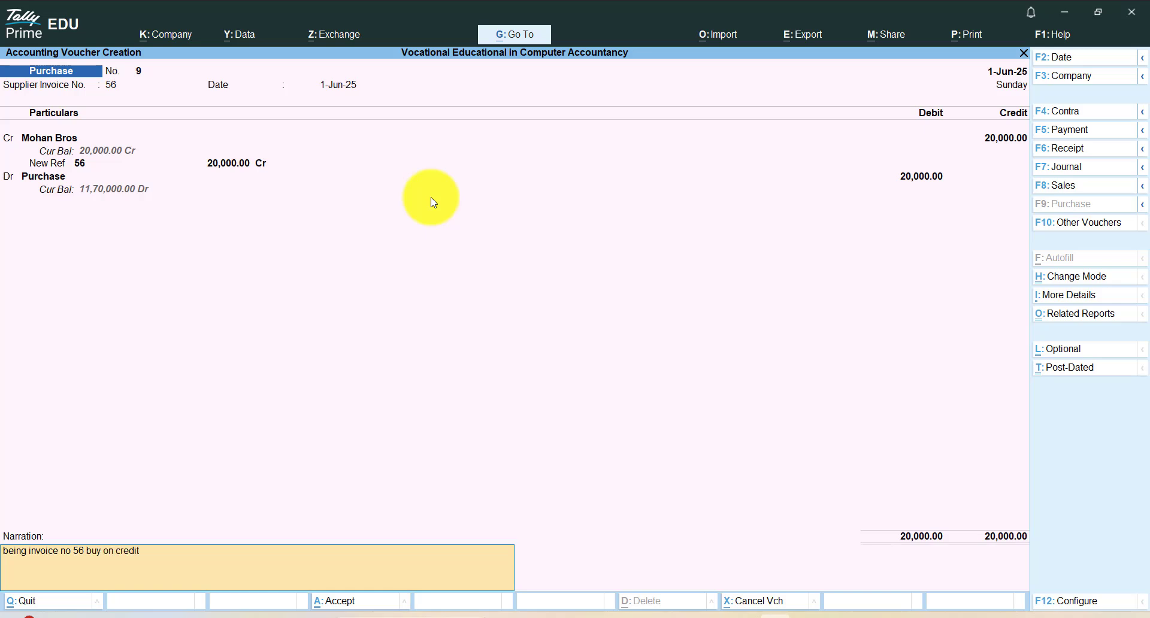
{"action": "key", "text": "ctrl"}
{"action": "key", "text": "ctrl+a"}
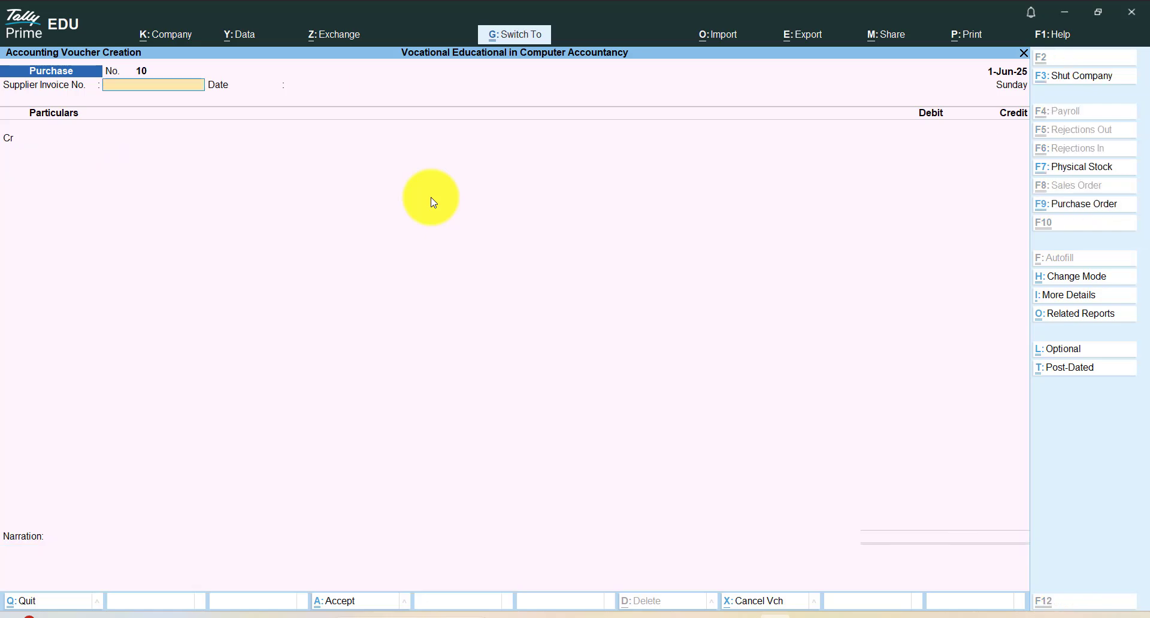
Step: Leave voucher creation and open the Day Book report
{"action": "key", "text": "Escape"}
{"action": "key", "text": "Return"}
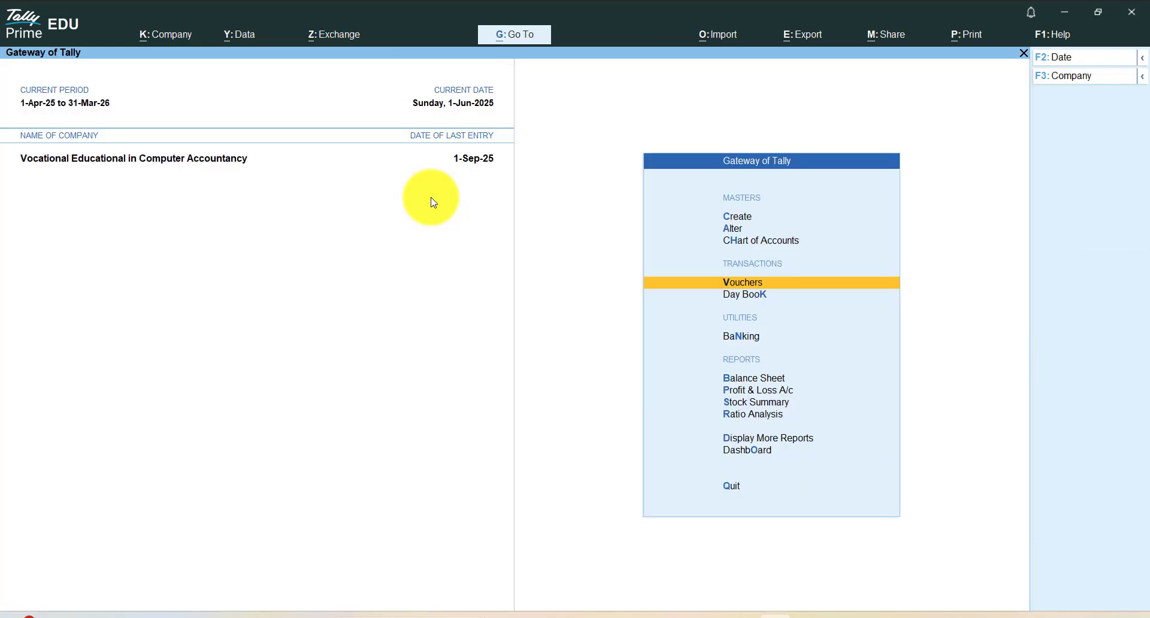
{"action": "key", "text": "Down"}
{"action": "key", "text": "Down"}
{"action": "key", "text": "Down"}
{"action": "key", "text": "Down"}
{"action": "key", "text": "Down"}
{"action": "key", "text": "Down"}
{"action": "key", "text": "Down"}
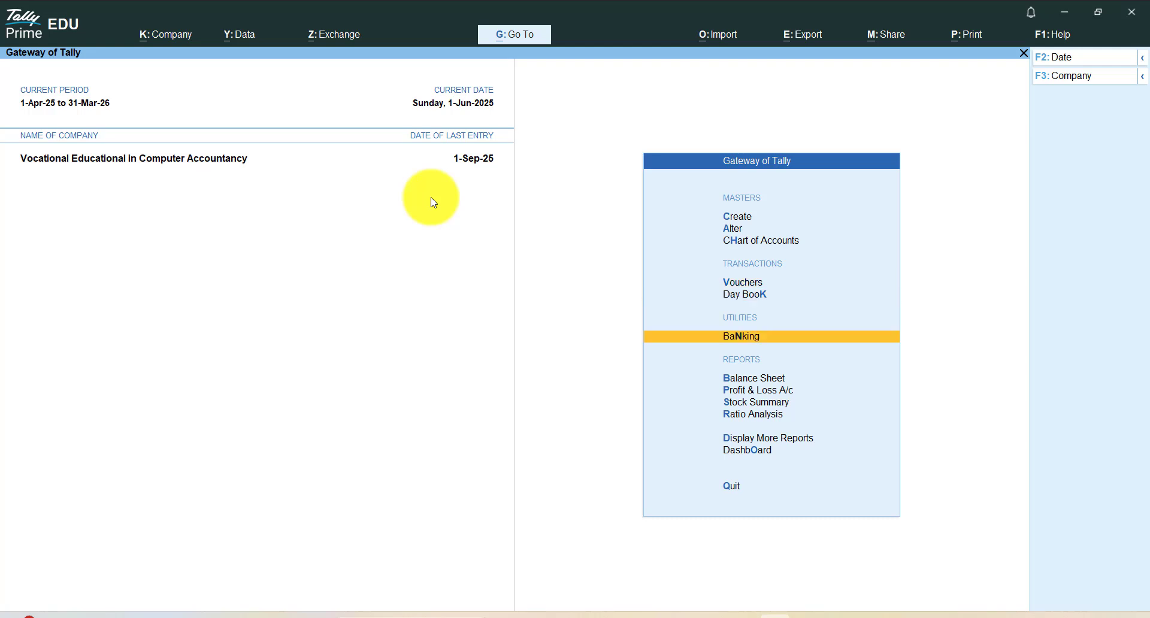
{"action": "key", "text": "Return"}
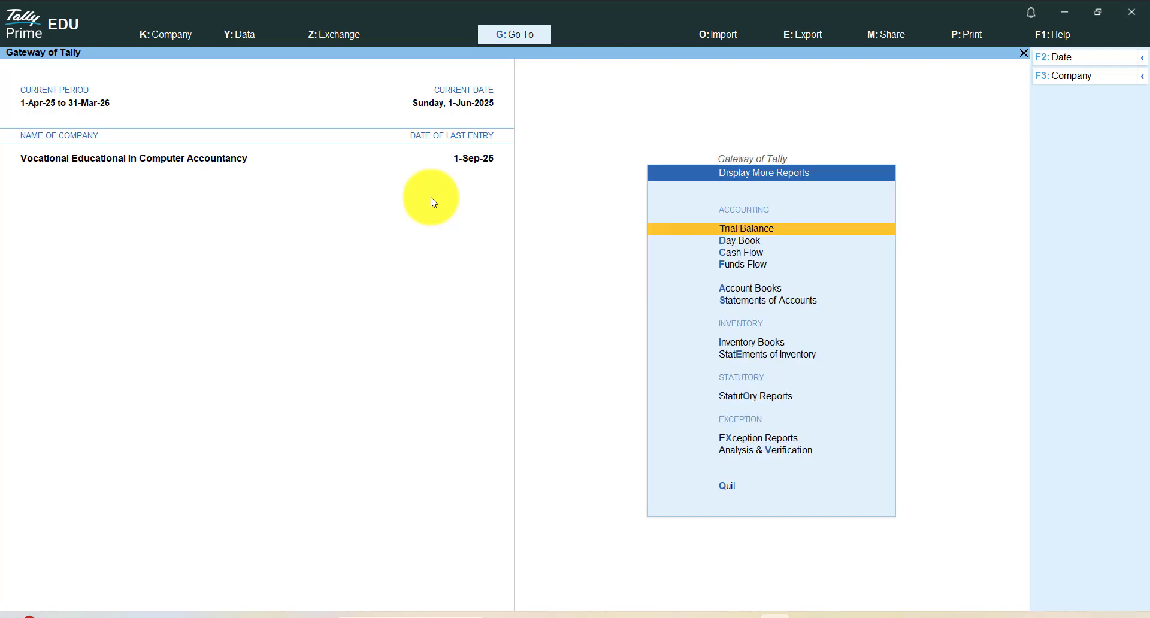
{"action": "key", "text": "Down"}
{"action": "key", "text": "Down"}
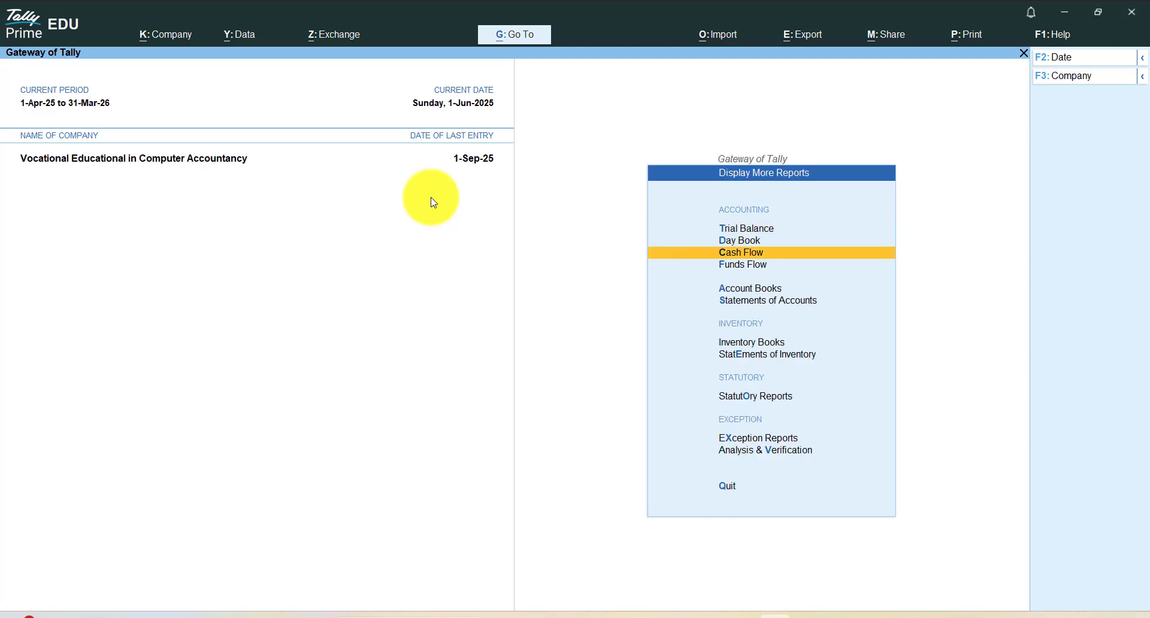
{"action": "key", "text": "Up"}
{"action": "key", "text": "Return"}
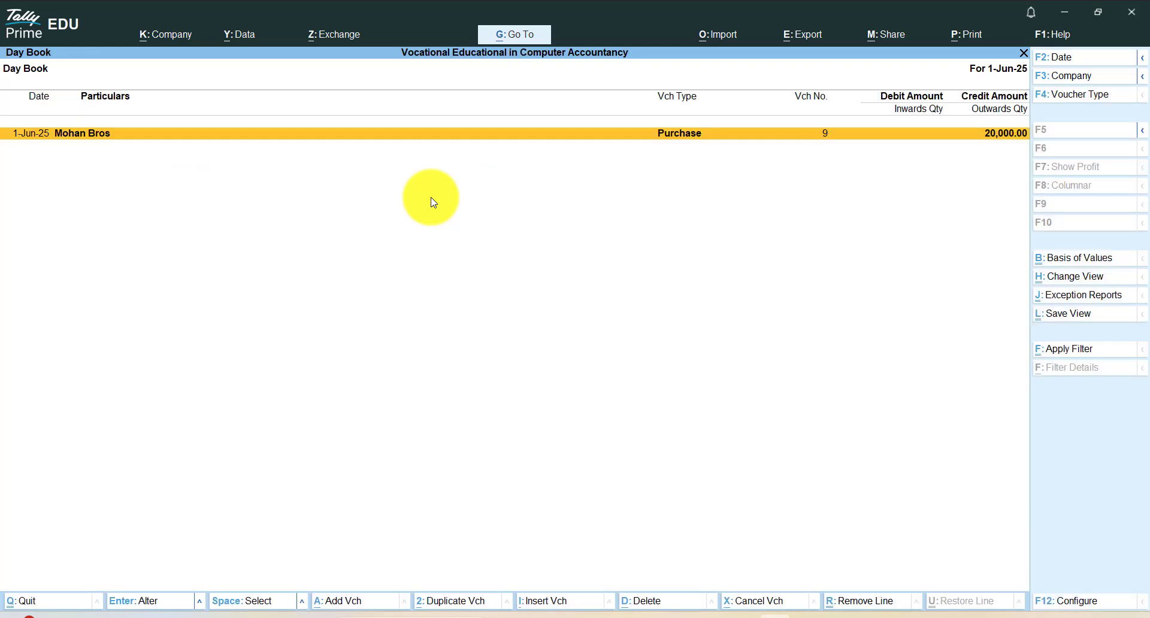
Step: Set the Day Book period to start on 1-Apr-25, keeping 1-Jun-25 as the end date
{"action": "key", "text": "alt+F2"}
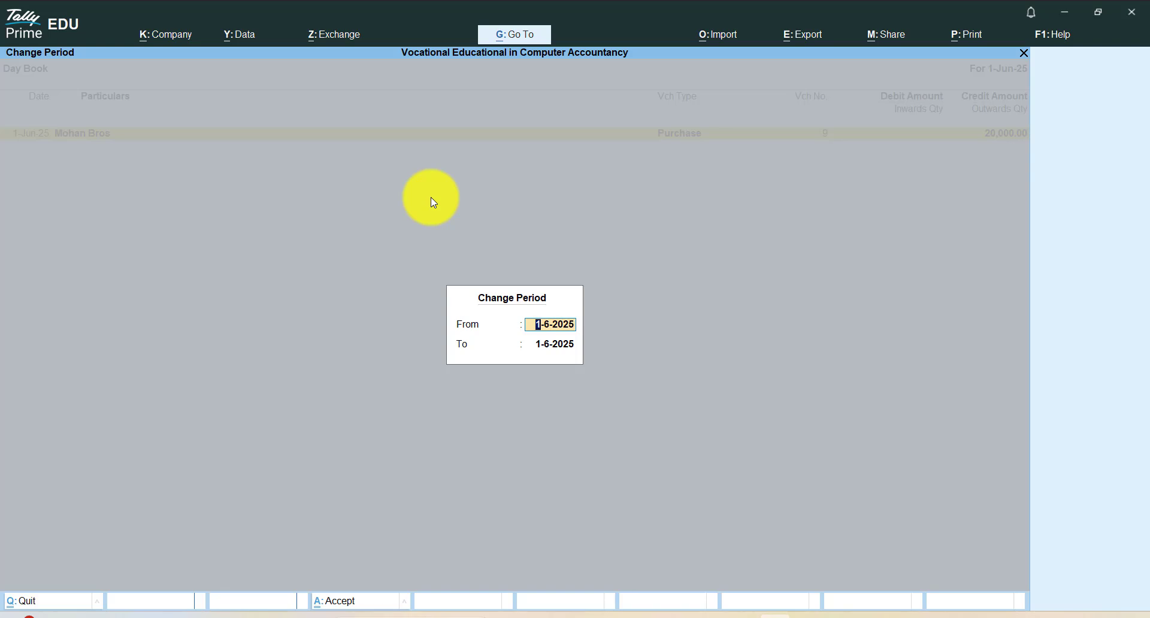
{"action": "key", "text": "BackSpace"}
{"action": "type", "text": "1-5"}
{"action": "key", "text": "BackSpace"}
{"action": "type", "text": "4"}
{"action": "key", "text": "Return"}
{"action": "key", "text": "Return"}
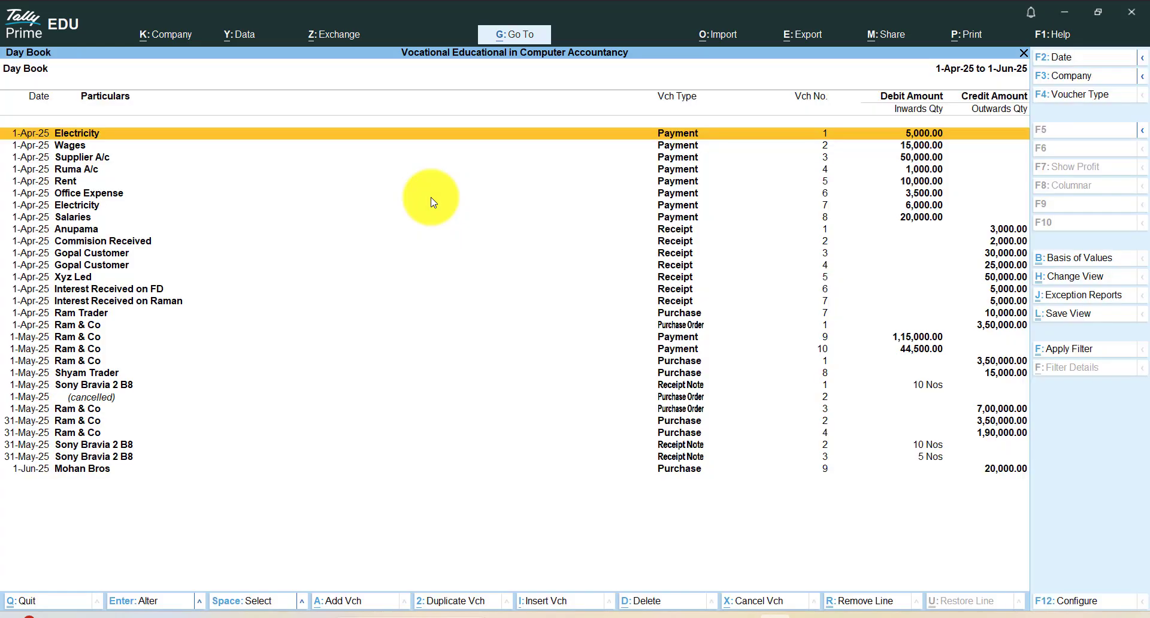
Step: Select the Mohan Bros purchase voucher dated 1-Jun-25 in the Day Book
{"action": "key", "text": "Down"}
{"action": "key", "text": "Down"}
{"action": "key", "text": "Down"}
{"action": "key", "text": "Down"}
{"action": "key", "text": "Down"}
{"action": "key", "text": "Down"}
{"action": "key", "text": "Down"}
{"action": "key", "text": "Down"}
{"action": "key", "text": "Down"}
{"action": "key", "text": "Down"}
{"action": "key", "text": "Down"}
{"action": "key", "text": "Down"}
{"action": "key", "text": "Down"}
{"action": "key", "text": "Down"}
{"action": "key", "text": "Down"}
{"action": "key", "text": "Down"}
{"action": "key", "text": "Down"}
{"action": "key", "text": "Down"}
{"action": "key", "text": "Down"}
{"action": "key", "text": "Down"}
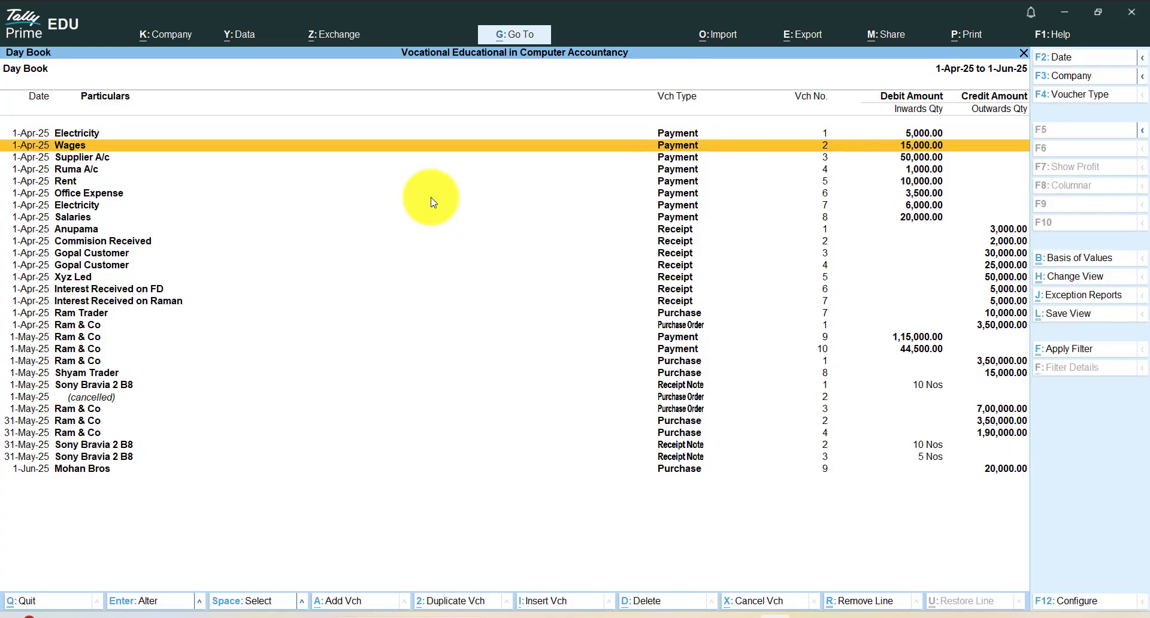
{"action": "key", "text": "space"}
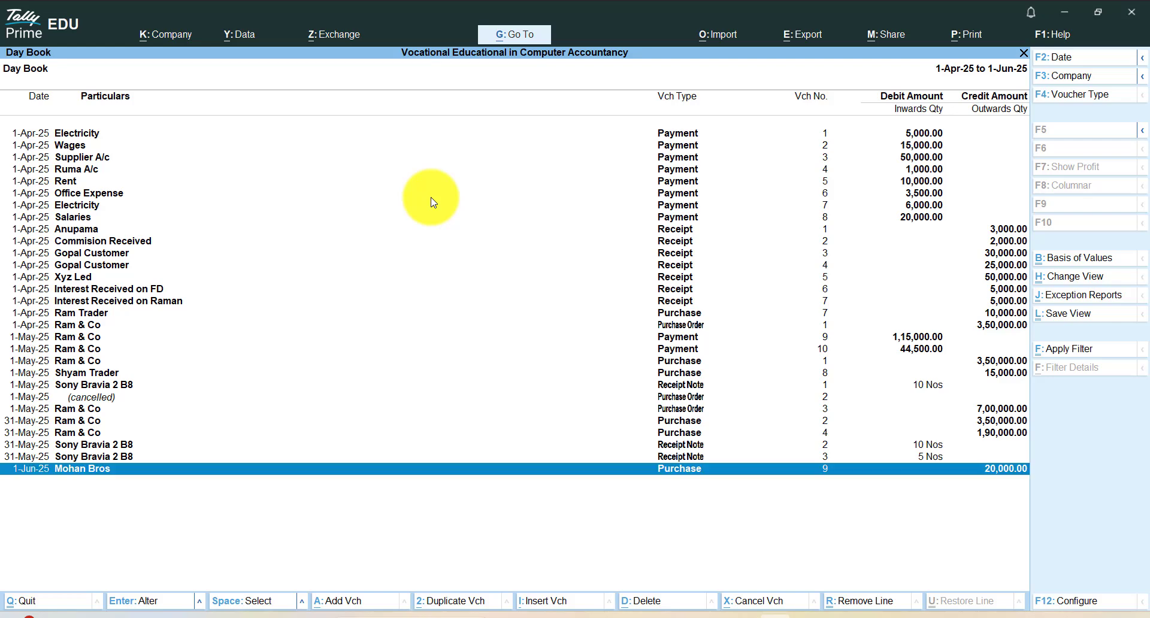
Step: Add the Shyam Trader purchase voucher dated 1-May-25 to the Day Book selection
{"action": "key", "text": "Up"}
{"action": "key", "text": "Up"}
{"action": "key", "text": "Up"}
{"action": "key", "text": "Up"}
{"action": "key", "text": "Up"}
{"action": "key", "text": "Up"}
{"action": "key", "text": "Up"}
{"action": "key", "text": "Up"}
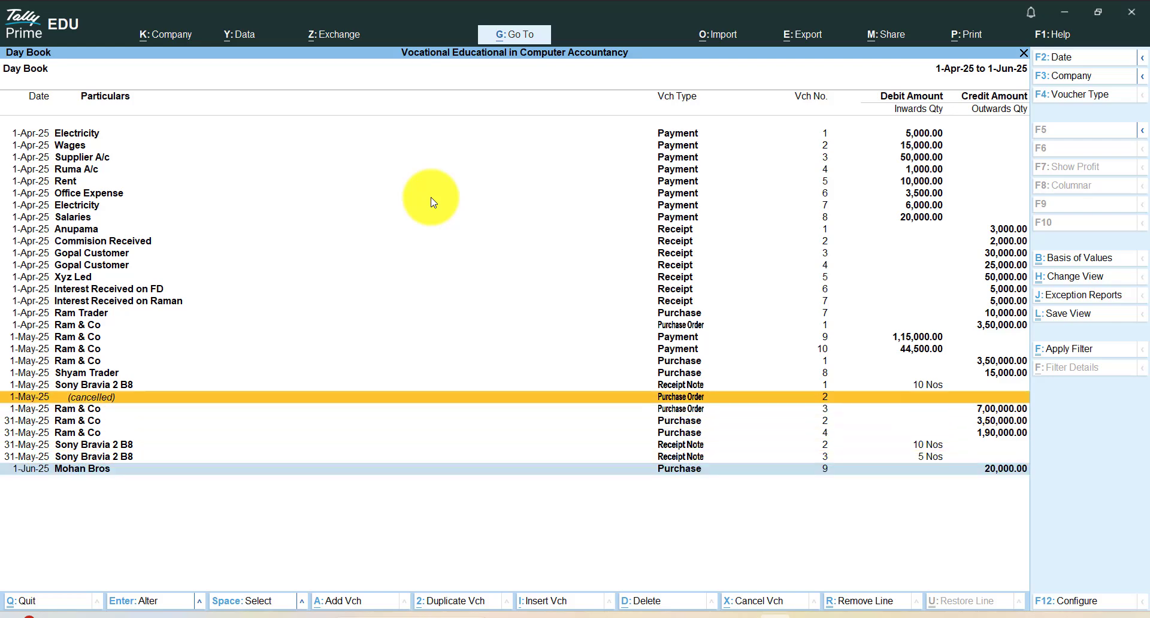
{"action": "key", "text": "space"}
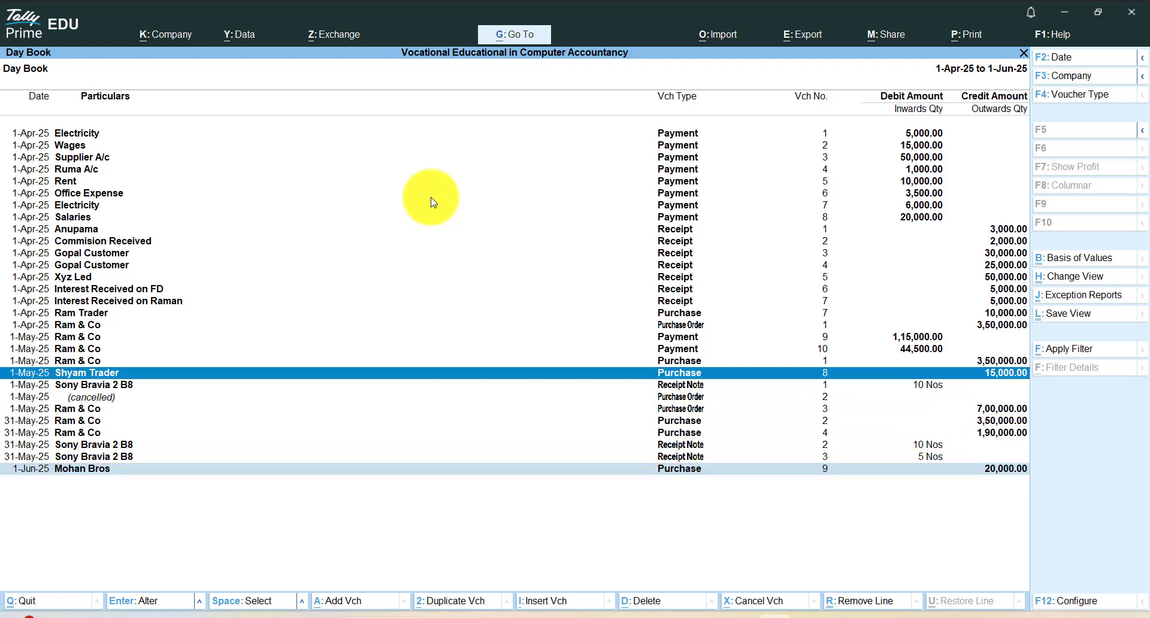
Step: Add the Ram Trader purchase voucher dated 1-Apr-25 to the Day Book selection
{"action": "key", "text": "Up"}
{"action": "key", "text": "Up"}
{"action": "key", "text": "Up"}
{"action": "key", "text": "Up"}
{"action": "key", "text": "Up"}
{"action": "key", "text": "Up"}
{"action": "key", "text": "Up"}
{"action": "key", "text": "Up"}
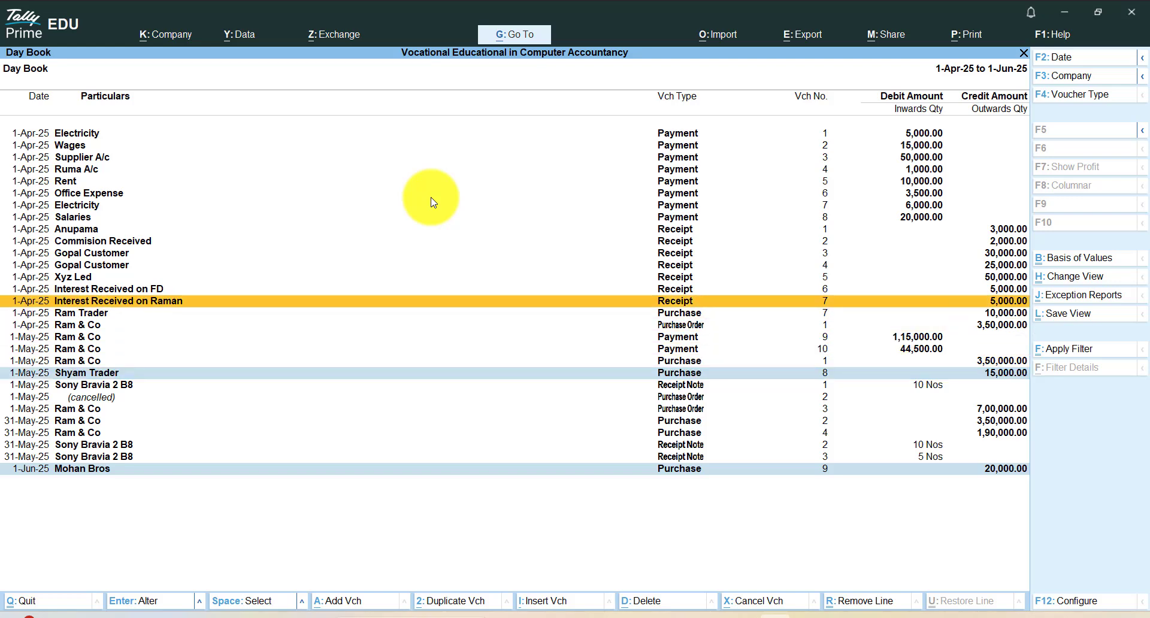
{"action": "key", "text": "Up"}
{"action": "key", "text": "Up"}
{"action": "key", "text": "Up"}
{"action": "key", "text": "Up"}
{"action": "key", "text": "Up"}
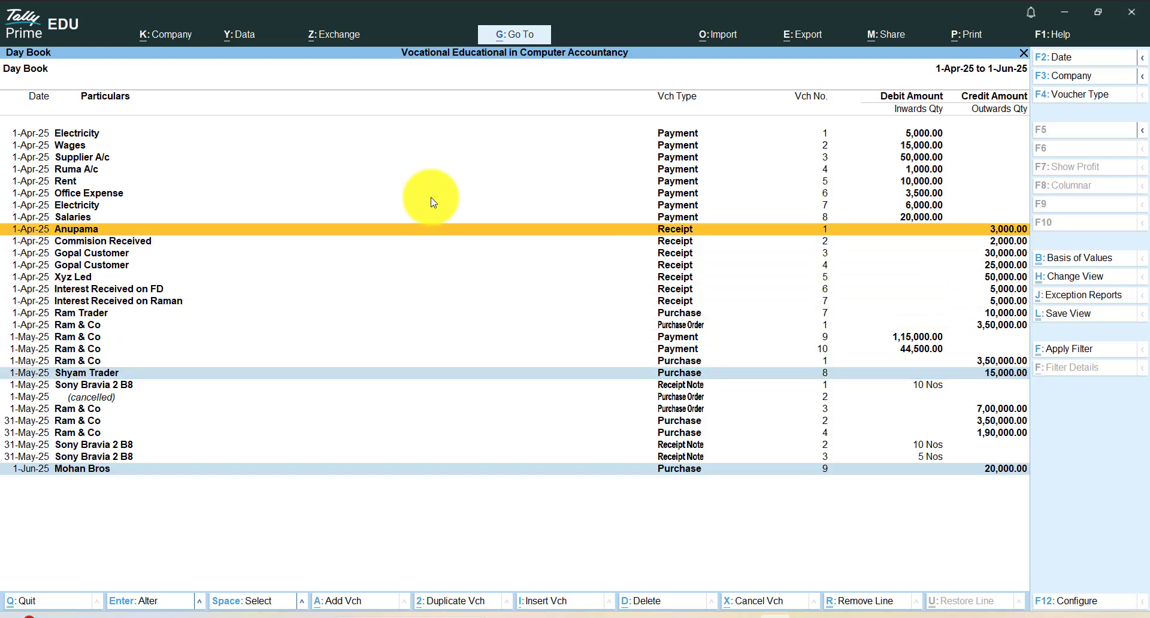
{"action": "key", "text": "Up"}
{"action": "key", "text": "Up"}
{"action": "key", "text": "Down"}
{"action": "key", "text": "Down"}
{"action": "key", "text": "Down"}
{"action": "key", "text": "Down"}
{"action": "key", "text": "Down"}
{"action": "key", "text": "Down"}
{"action": "key", "text": "Down"}
{"action": "key", "text": "Down"}
{"action": "key", "text": "Down"}
{"action": "key", "text": "Down"}
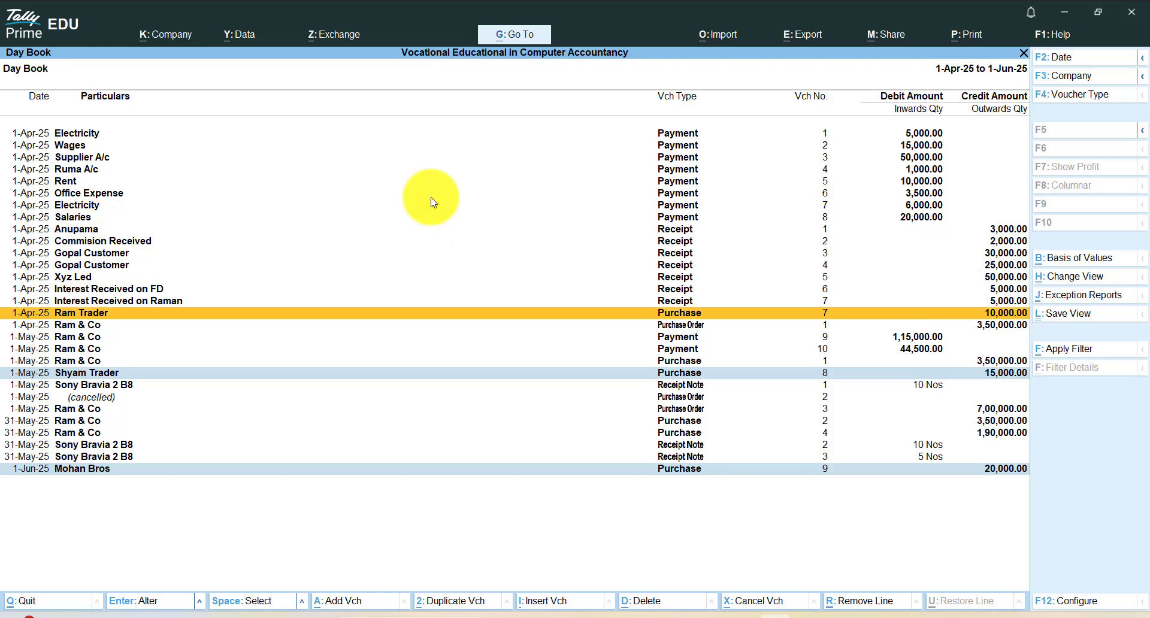
{"action": "key", "text": "Return"}
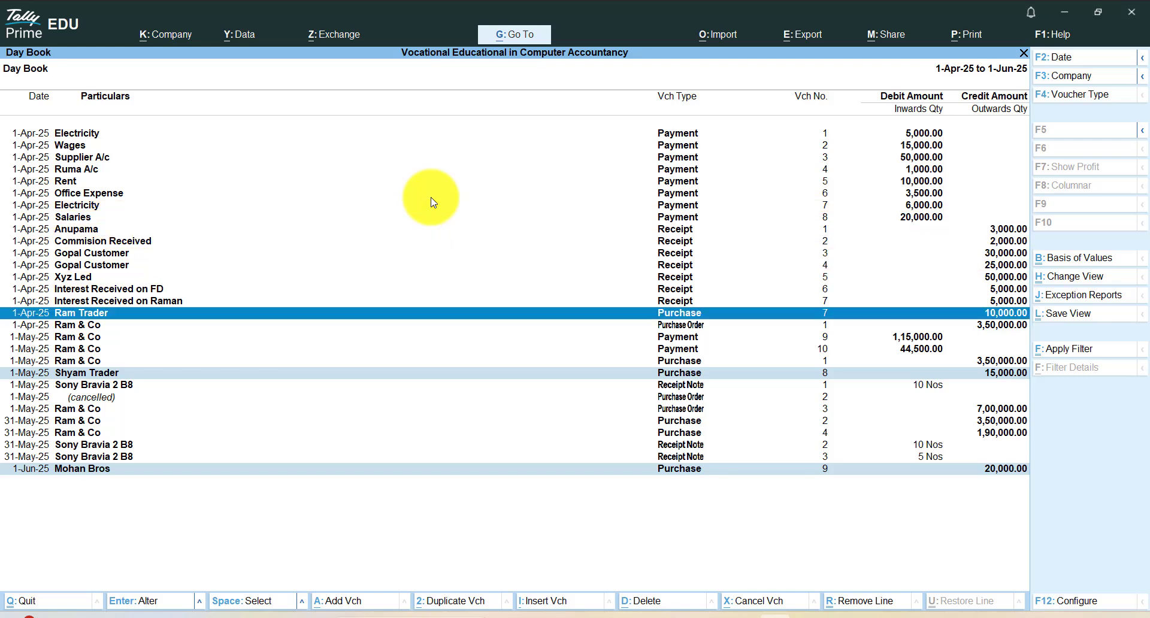
{"action": "key", "text": "ctrl"}
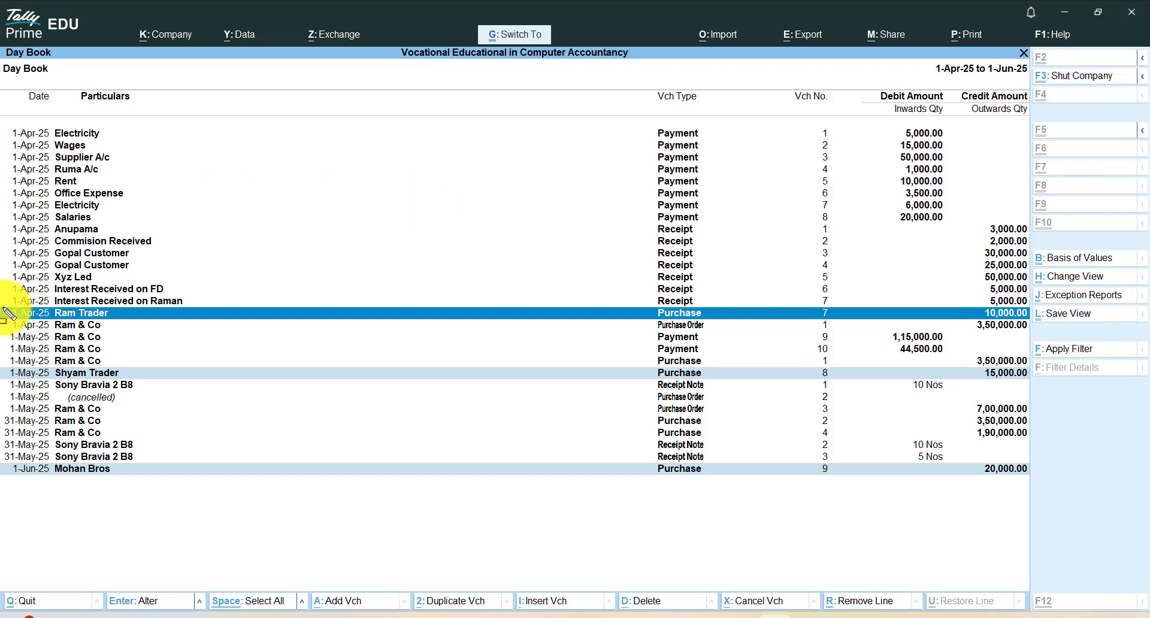
{"action": "mouse_move", "coordinate": [7, 307]}
{"action": "left_mouse_down"}
{"action": "mouse_move", "coordinate": [1078, 314]}
{"action": "mouse_move", "coordinate": [1030, 344]}
{"action": "mouse_move", "coordinate": [1035, 327]}
{"action": "left_mouse_up"}
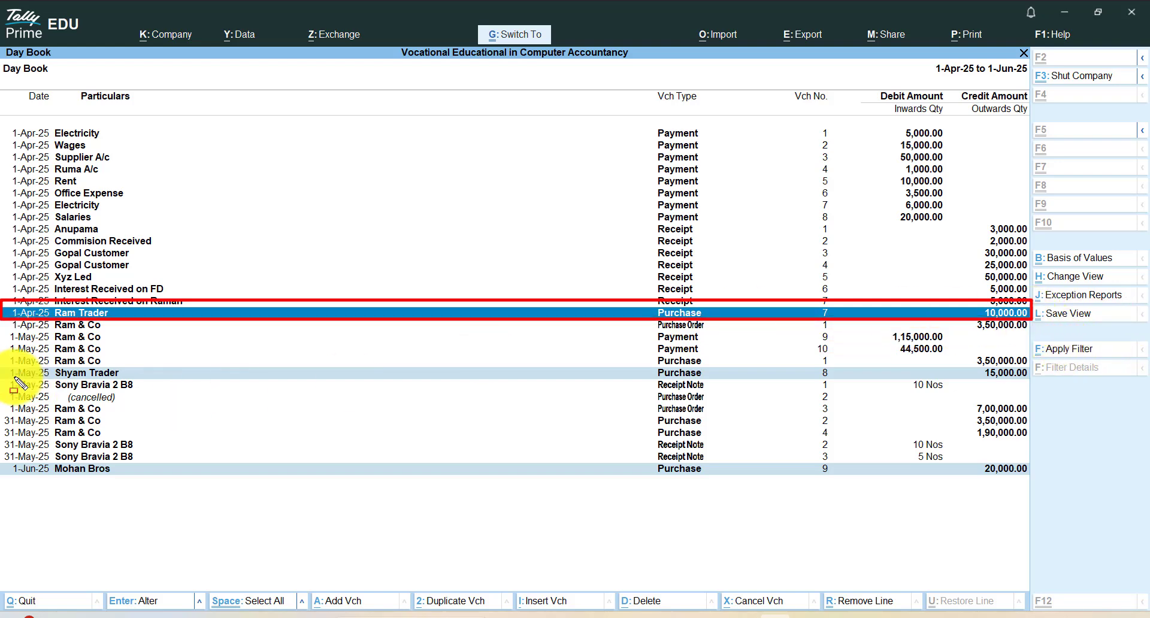
{"action": "mouse_move", "coordinate": [3, 366]}
{"action": "left_mouse_down"}
{"action": "mouse_move", "coordinate": [547, 379]}
{"action": "mouse_move", "coordinate": [610, 417]}
{"action": "left_mouse_up"}
{"action": "mouse_move", "coordinate": [519, 421]}
{"action": "left_mouse_down"}
{"action": "mouse_move", "coordinate": [1054, 386]}
{"action": "mouse_move", "coordinate": [1036, 379]}
{"action": "left_mouse_up"}
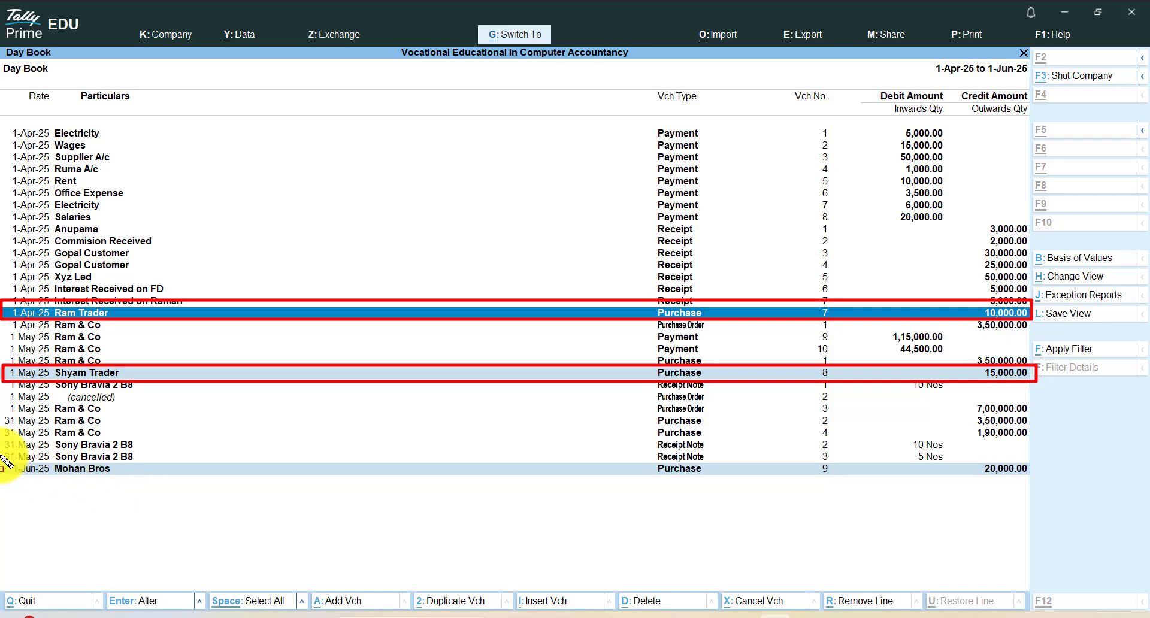
{"action": "mouse_move", "coordinate": [3, 462]}
{"action": "left_mouse_down"}
{"action": "mouse_move", "coordinate": [1129, 533]}
{"action": "mouse_move", "coordinate": [1129, 475]}
{"action": "mouse_move", "coordinate": [1037, 480]}
{"action": "left_mouse_up"}
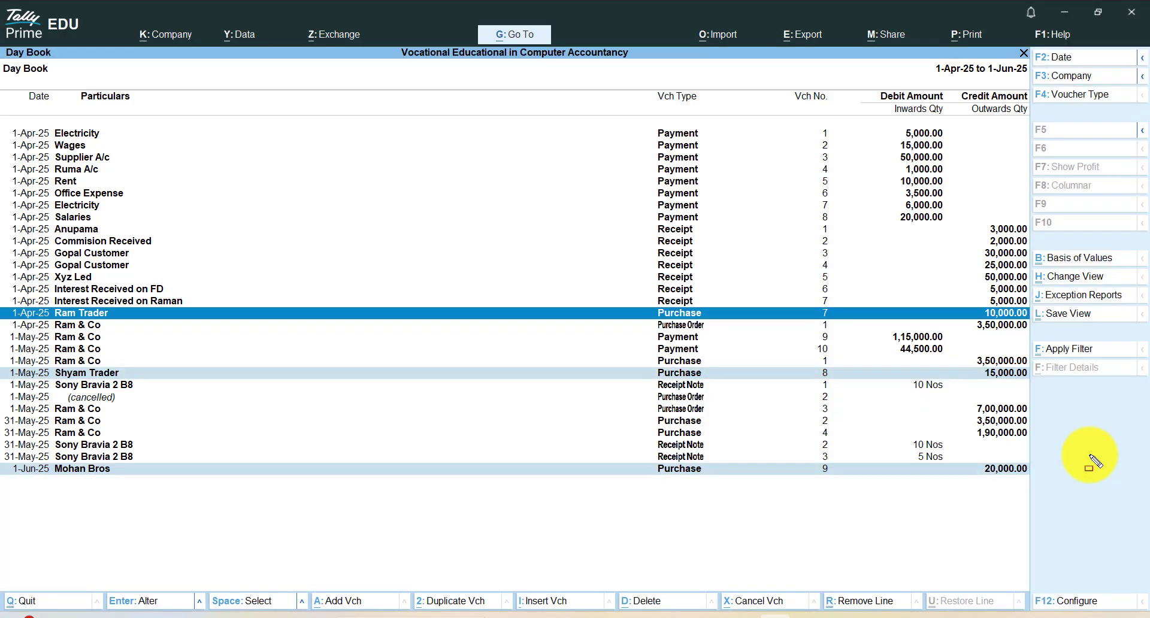
Step: Close the Day Book, open the Purchase Register from the account books and show September's purchase vouchers
{"action": "key", "text": "Escape"}
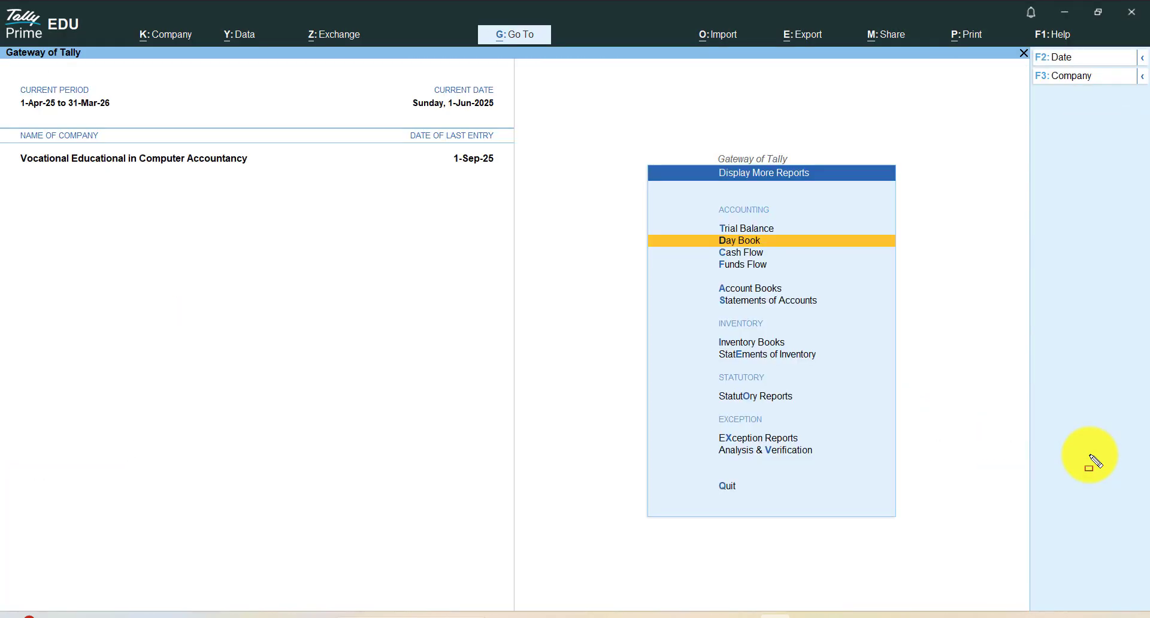
{"action": "key", "text": "Down"}
{"action": "key", "text": "Down"}
{"action": "key", "text": "Down"}
{"action": "key", "text": "Return"}
{"action": "key", "text": "Down"}
{"action": "key", "text": "Down"}
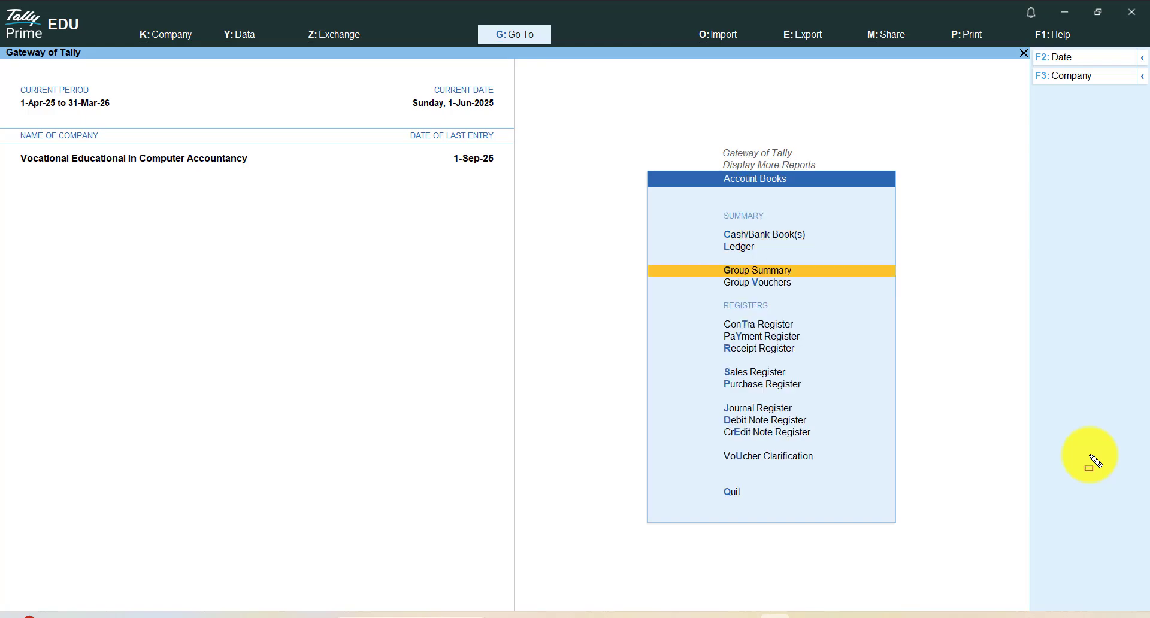
{"action": "key", "text": "Down"}
{"action": "key", "text": "Down"}
{"action": "key", "text": "Down"}
{"action": "key", "text": "Down"}
{"action": "key", "text": "Down"}
{"action": "key", "text": "Down"}
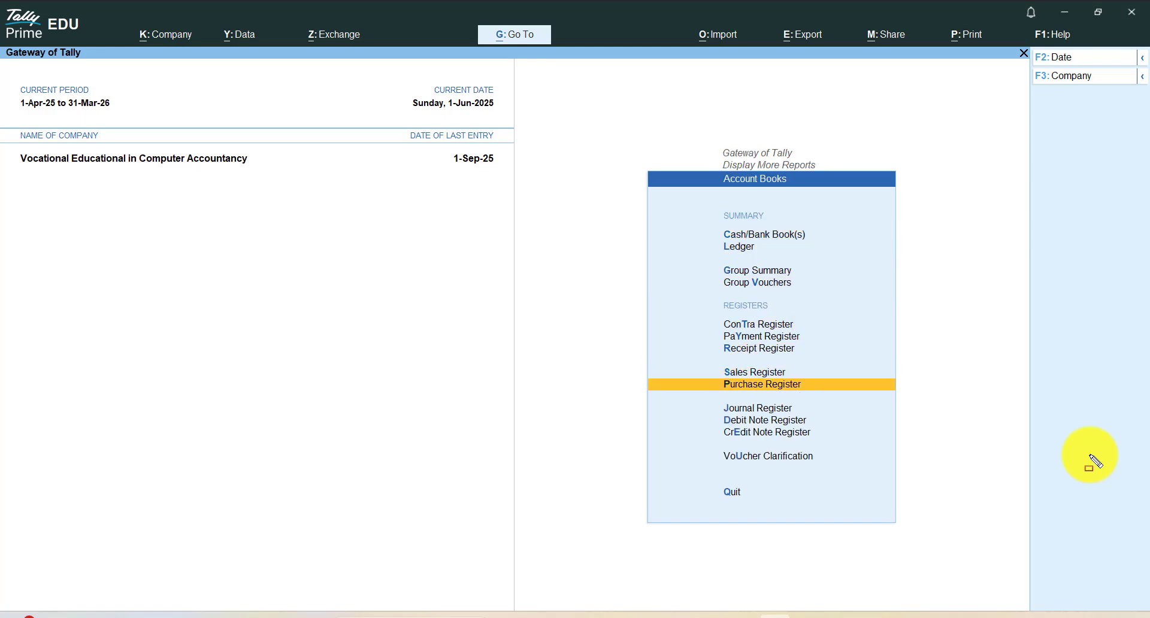
{"action": "key", "text": "Return"}
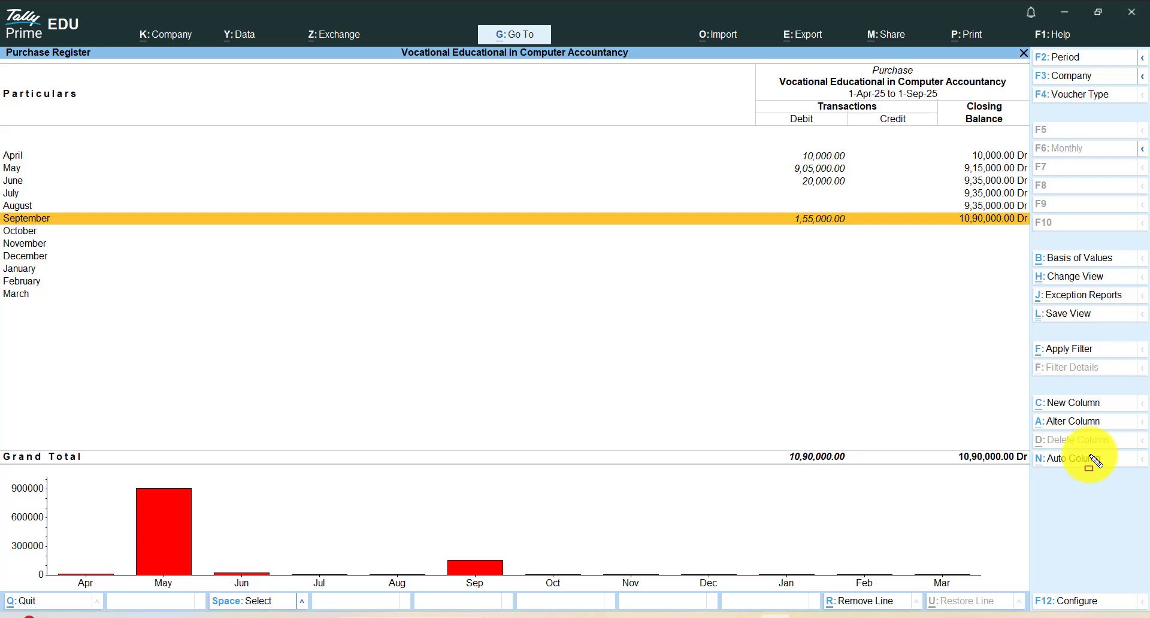
{"action": "key", "text": "Return"}
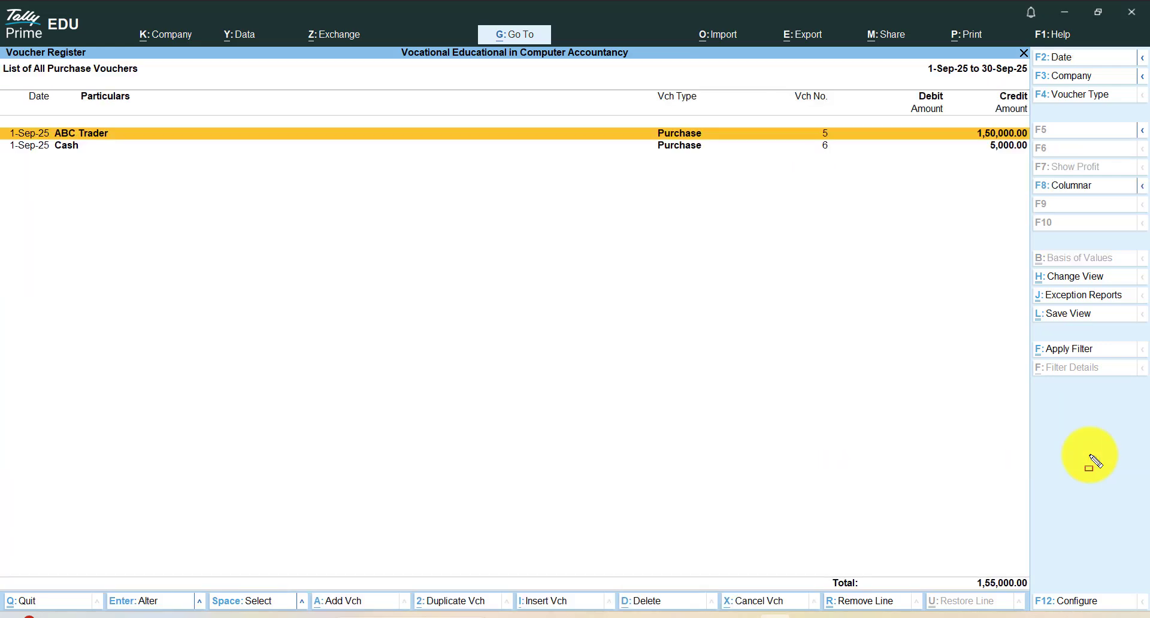
Step: Leave both period dates blank to list purchases from 1-Apr-25 to 1-Sep-25, and go through the listed vouchers
{"action": "key", "text": "alt+F2"}
{"action": "key", "text": "BackSpace"}
{"action": "key", "text": "Return"}
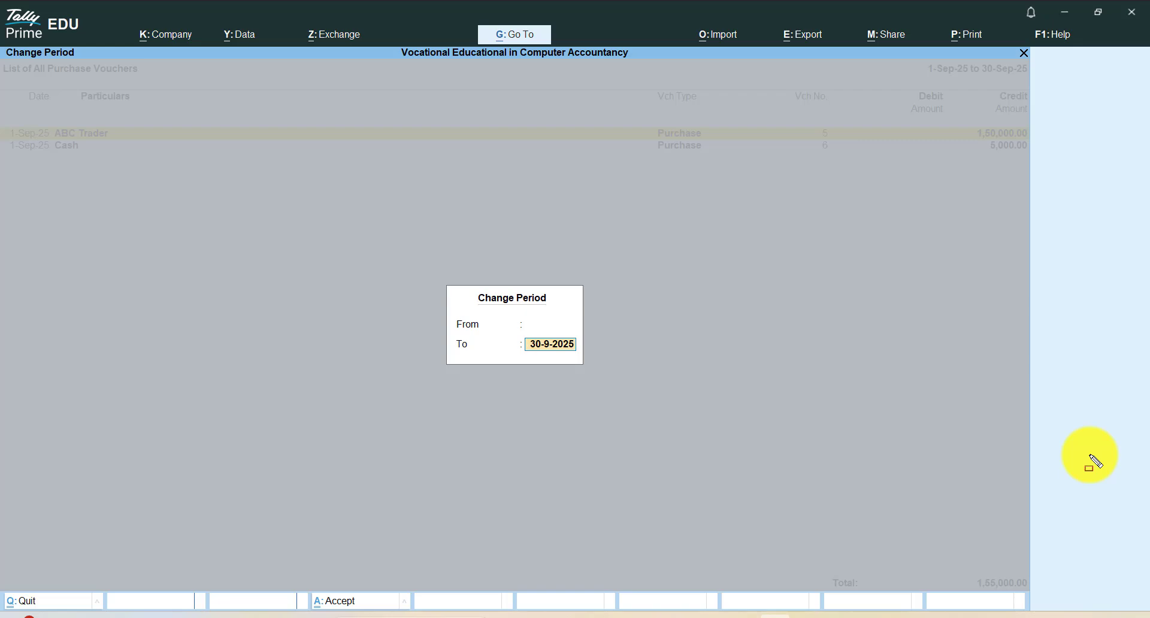
{"action": "key", "text": "BackSpace"}
{"action": "key", "text": "Return"}
{"action": "key", "text": "Down"}
{"action": "key", "text": "Down"}
{"action": "key", "text": "Down"}
{"action": "key", "text": "Down"}
{"action": "key", "text": "Down"}
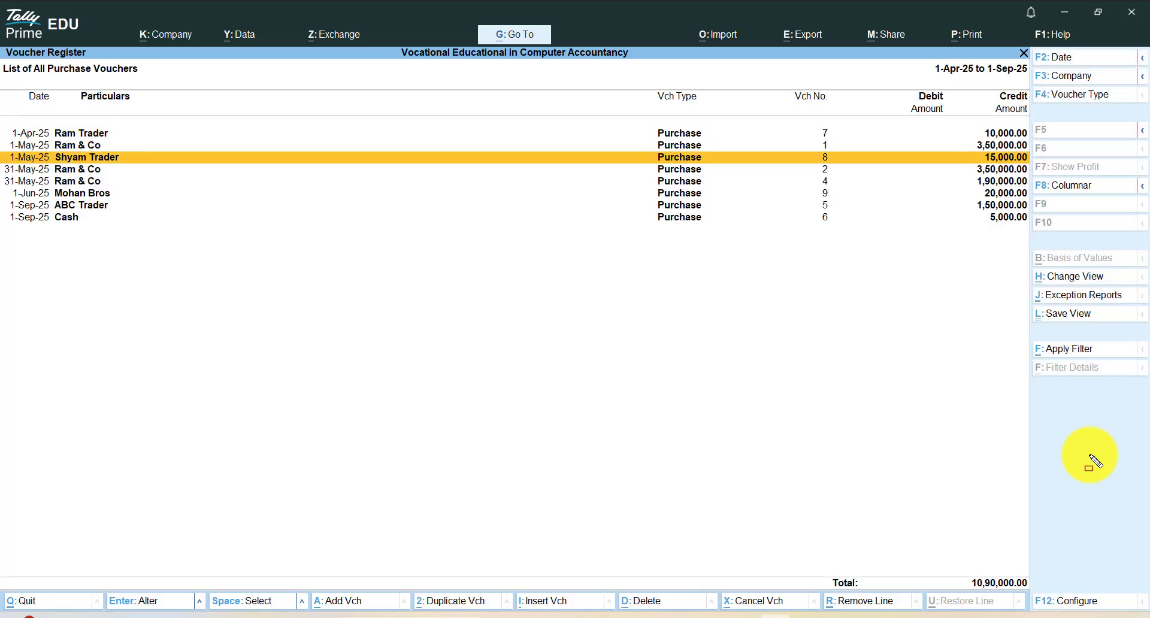
Step: Remove the three Ram & Co lines, the ABC Trader line and the Cash line together from the purchase voucher list
{"action": "key", "text": "Up"}
{"action": "key", "text": "Up"}
{"action": "key", "text": "Up"}
{"action": "key", "text": "Up"}
{"action": "key", "text": "Up"}
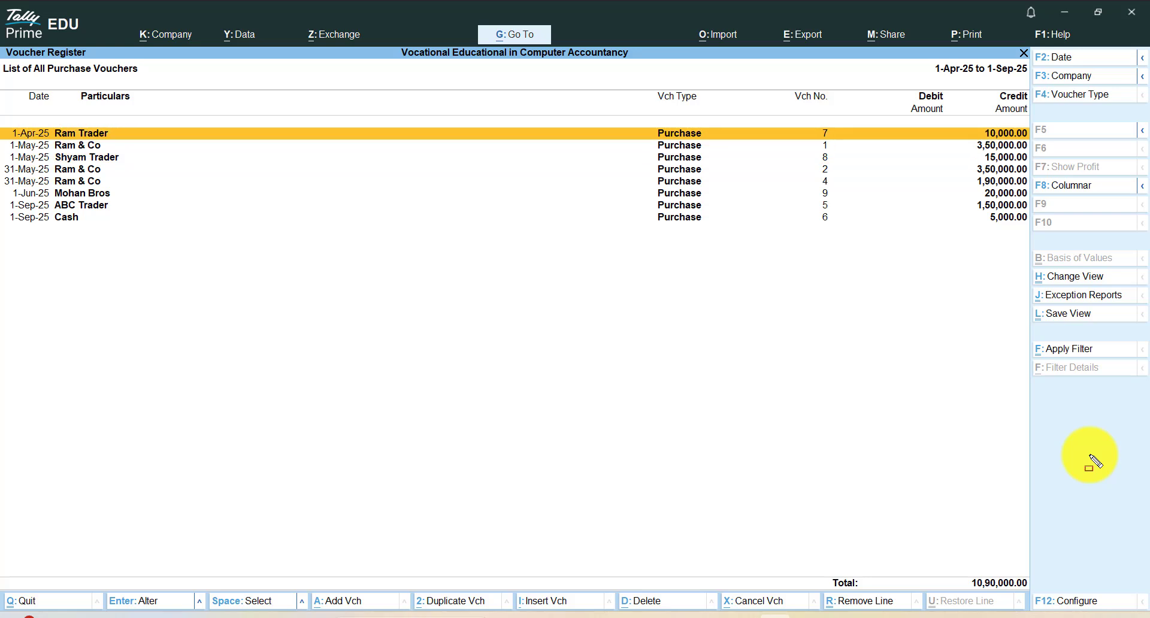
{"action": "key", "text": "Down"}
{"action": "key", "text": "Down"}
{"action": "key", "text": "Down"}
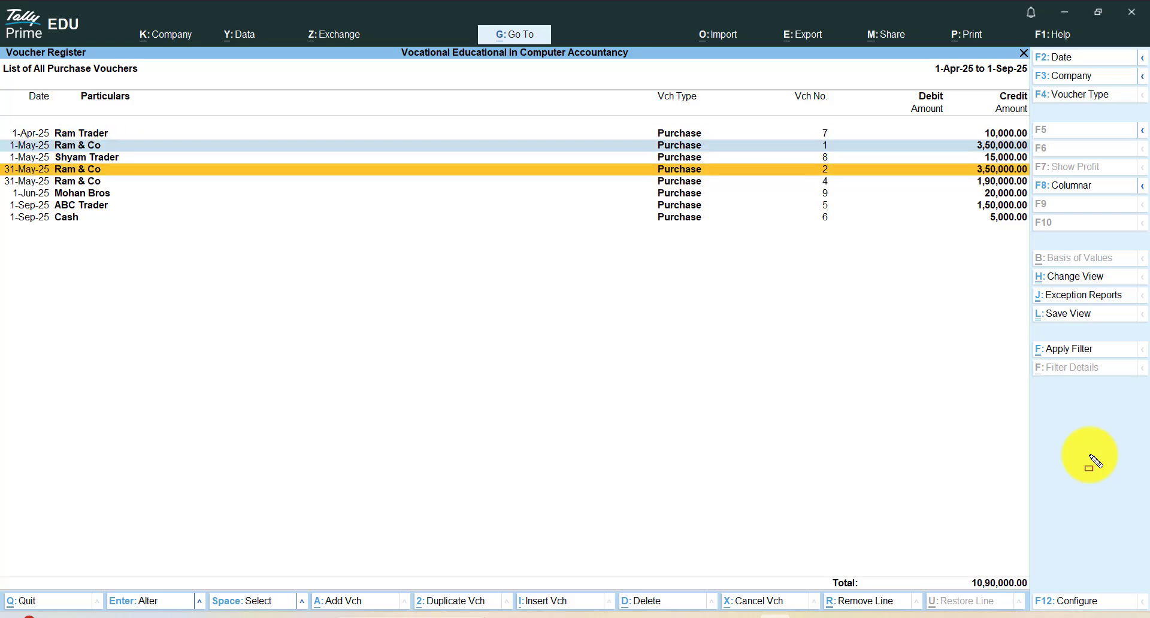
{"action": "key", "text": "space"}
{"action": "key", "text": "space"}
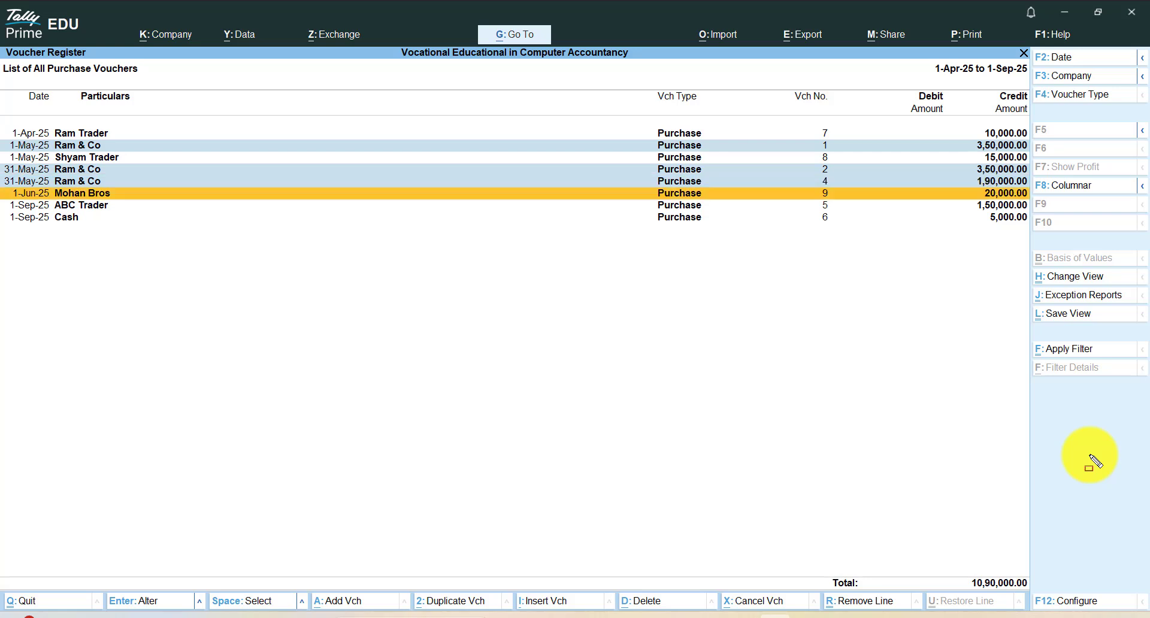
{"action": "key", "text": "Down"}
{"action": "key", "text": "space"}
{"action": "key", "text": "Down"}
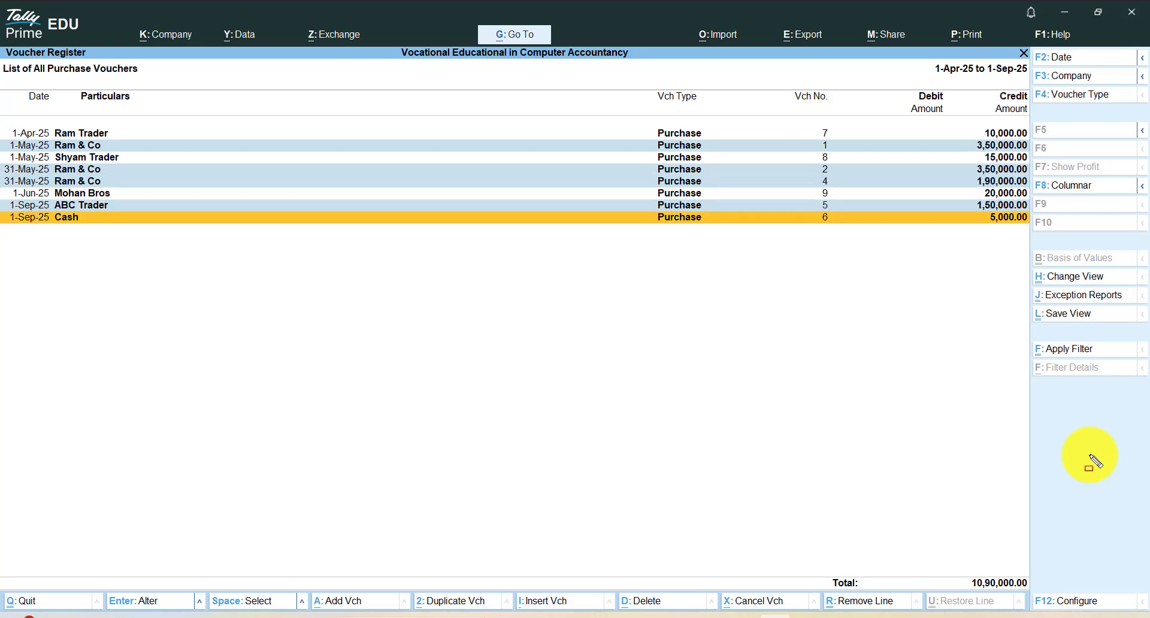
{"action": "key", "text": "space"}
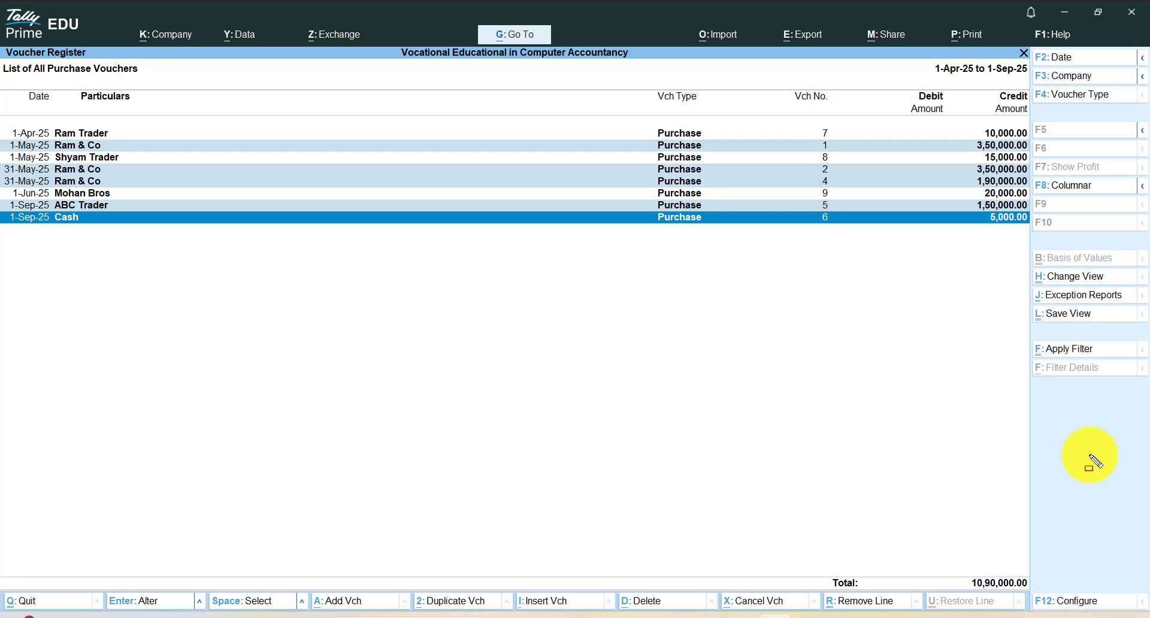
{"action": "key", "text": "alt"}
{"action": "key", "text": "alt+r"}
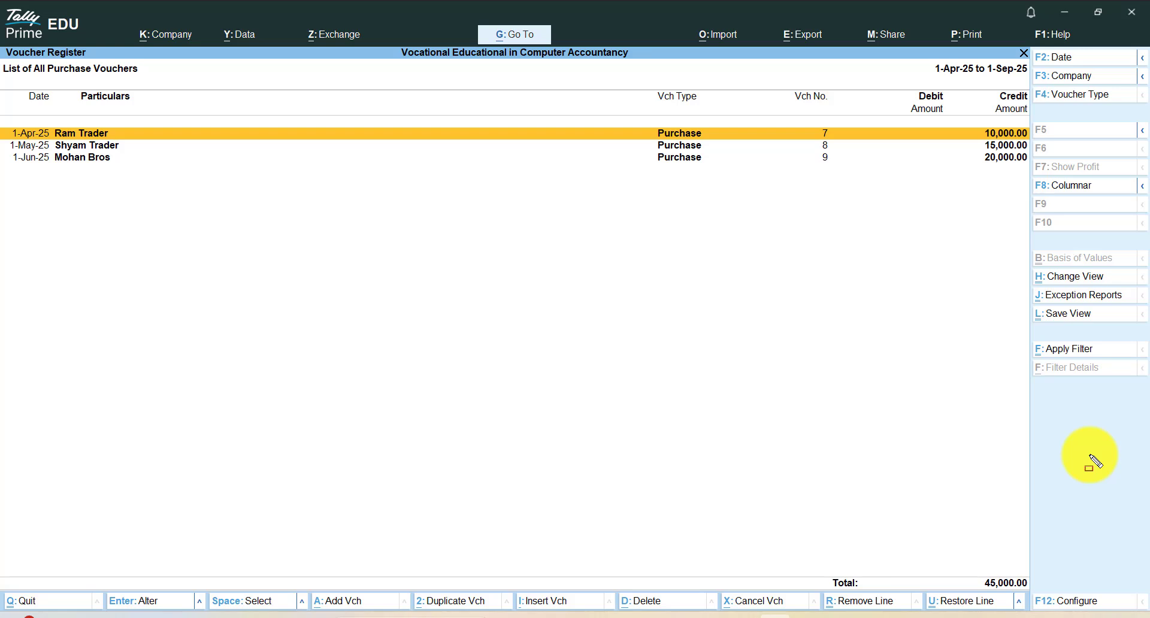
{"action": "key", "text": "ctrl"}
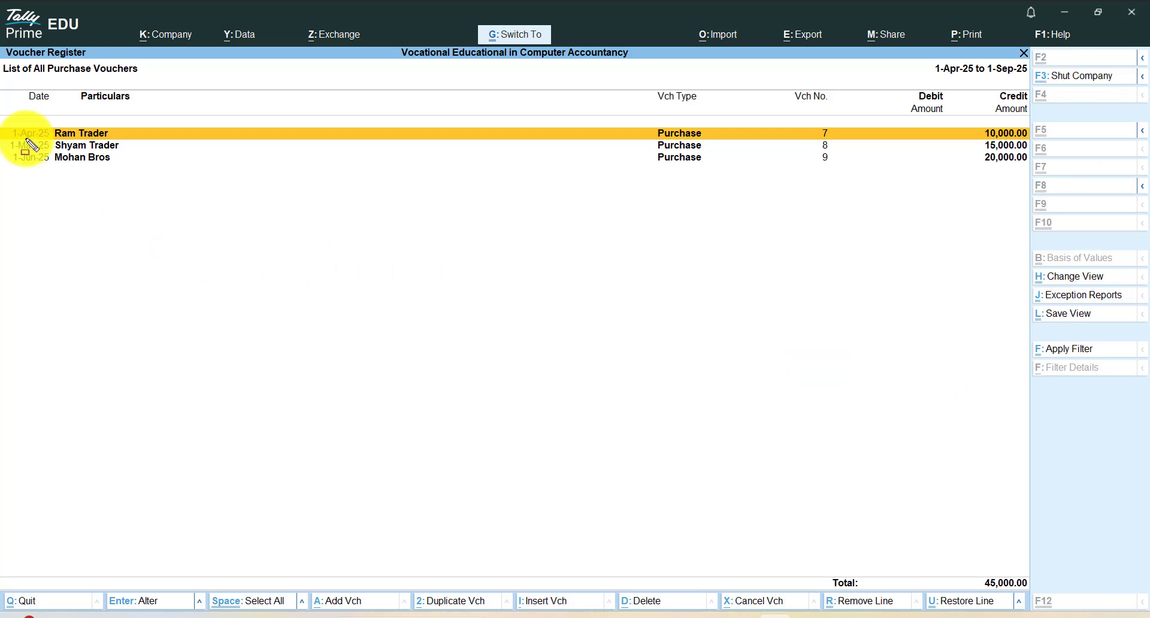
{"action": "mouse_move", "coordinate": [2, 84]}
{"action": "left_mouse_down"}
{"action": "mouse_move", "coordinate": [1000, 317]}
{"action": "mouse_move", "coordinate": [944, 251]}
{"action": "mouse_move", "coordinate": [1036, 224]}
{"action": "left_mouse_up"}
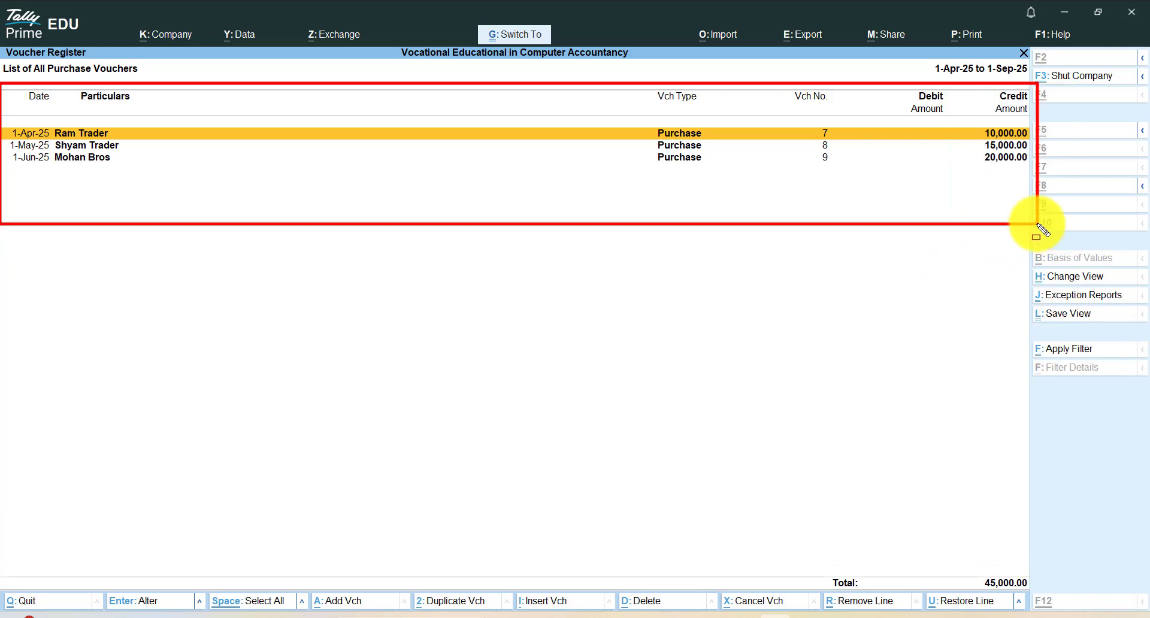